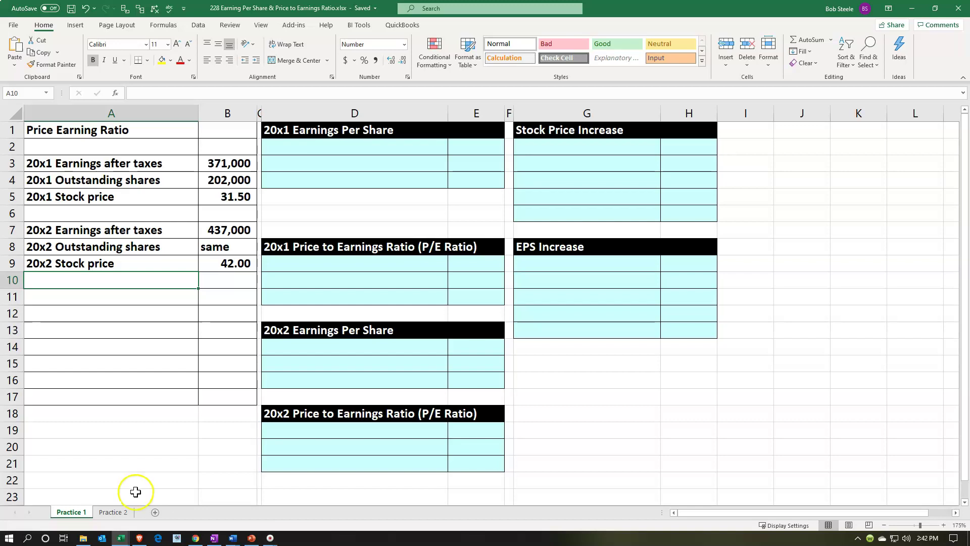
- Look over both practice sheets, examining the given 20x1 and 20x2 data and the empty calculation tables on Practice 1
left_click(114, 513)
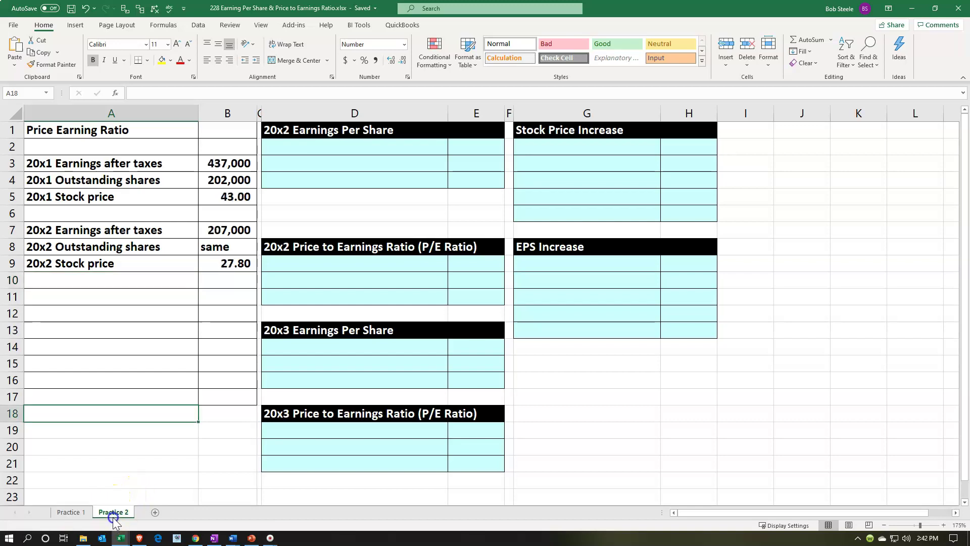
left_click(71, 512)
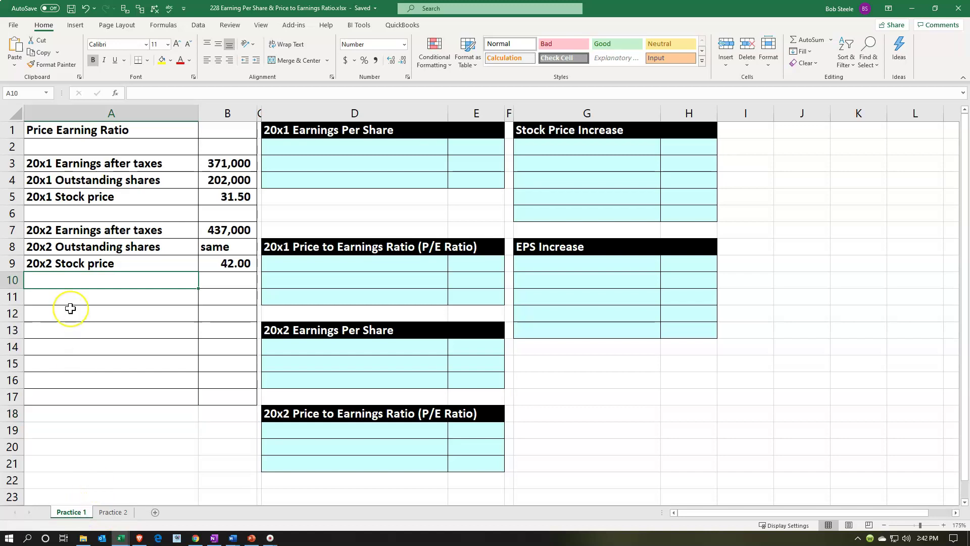
left_click(300, 280)
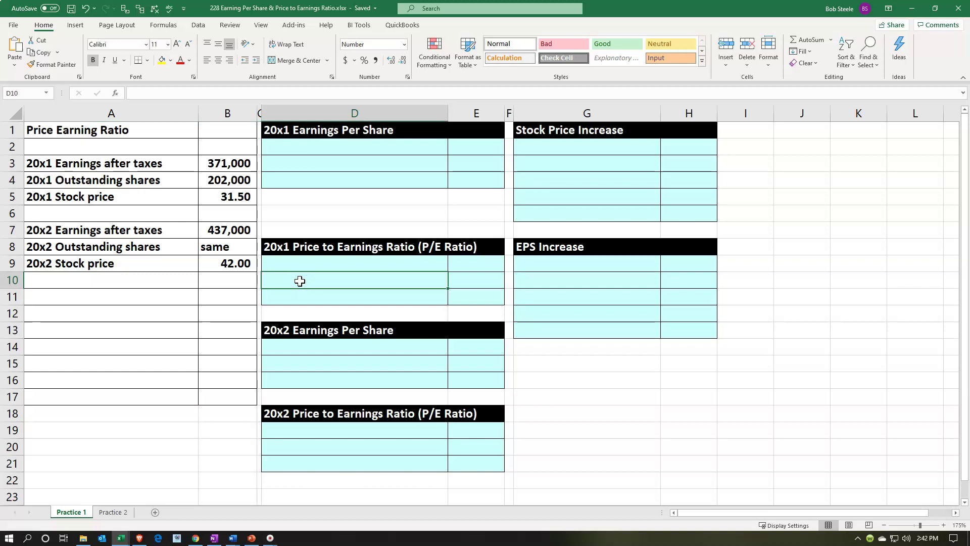
left_click(329, 180)
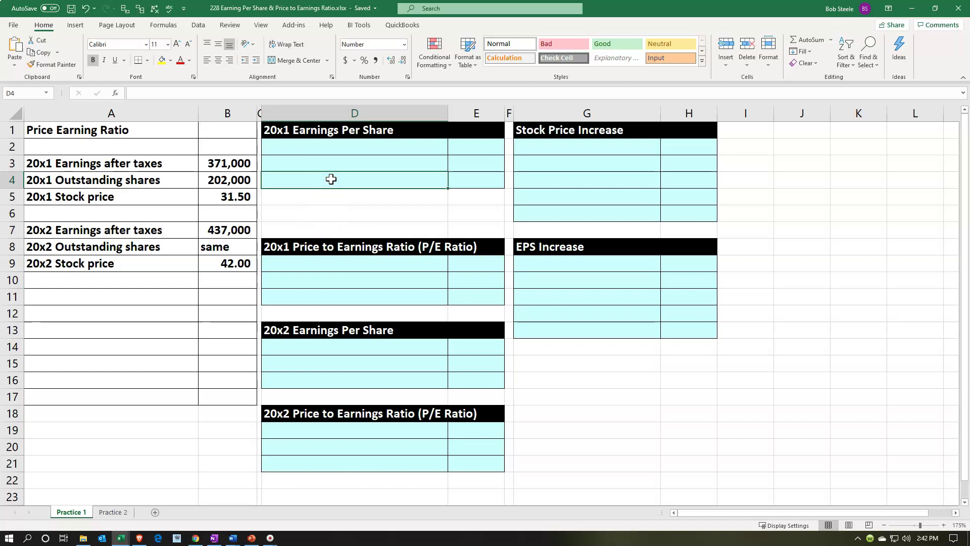
left_click(337, 309)
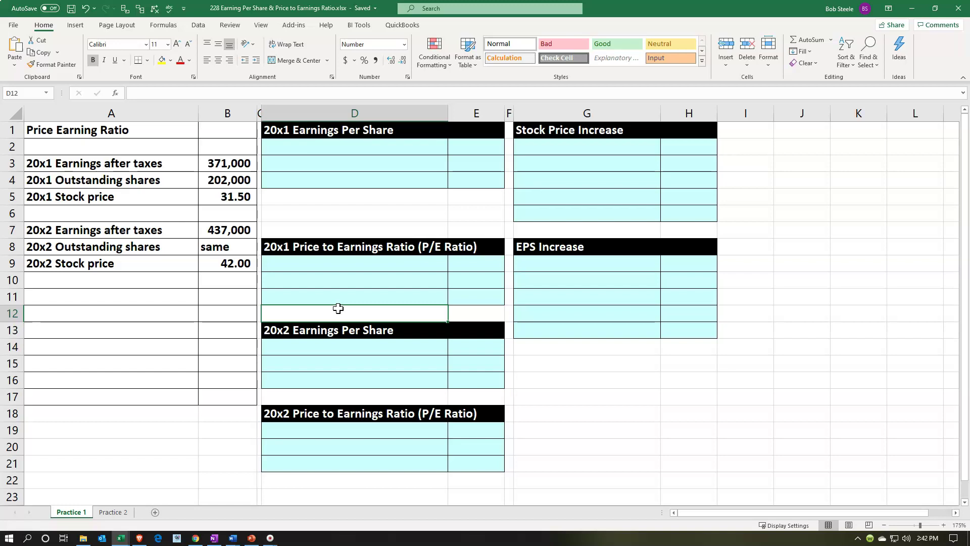
left_click(332, 361)
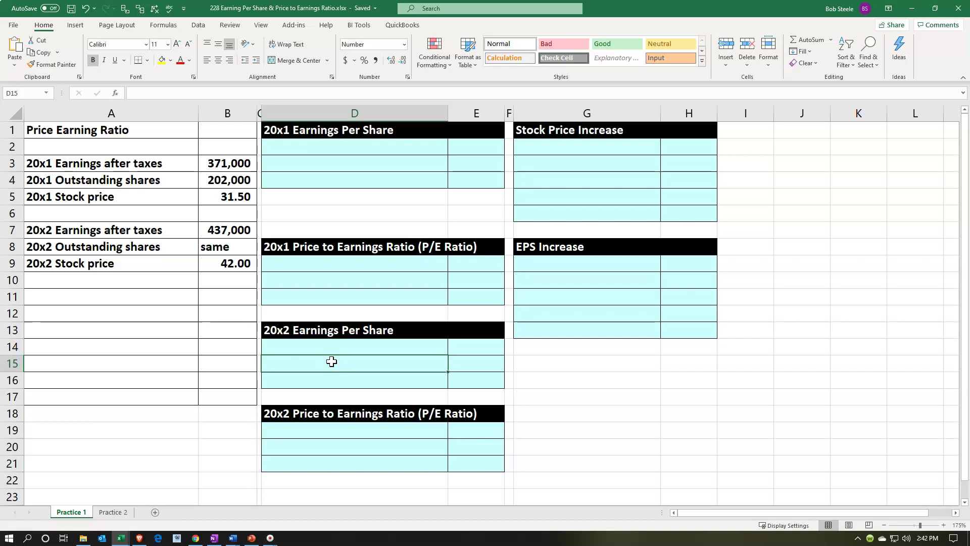
left_click(332, 441)
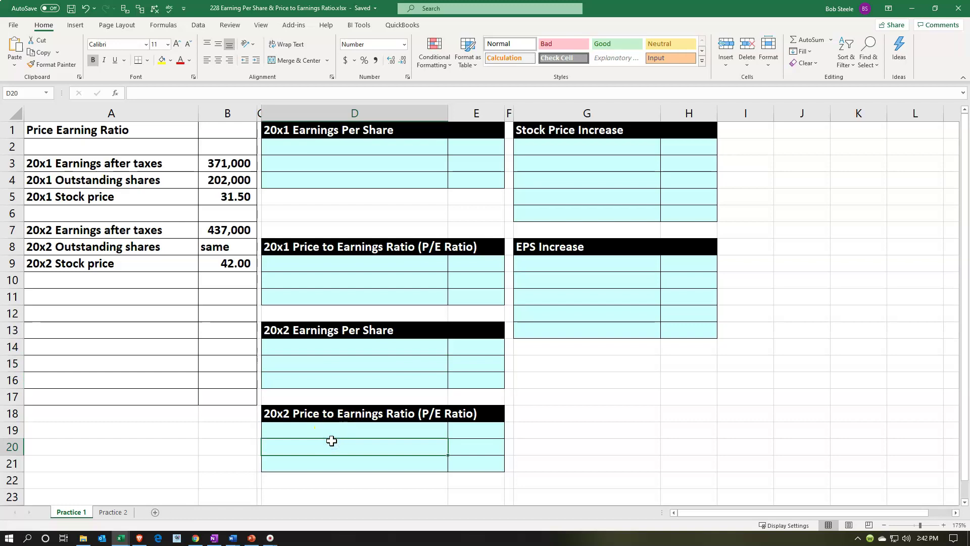
left_click(559, 167)
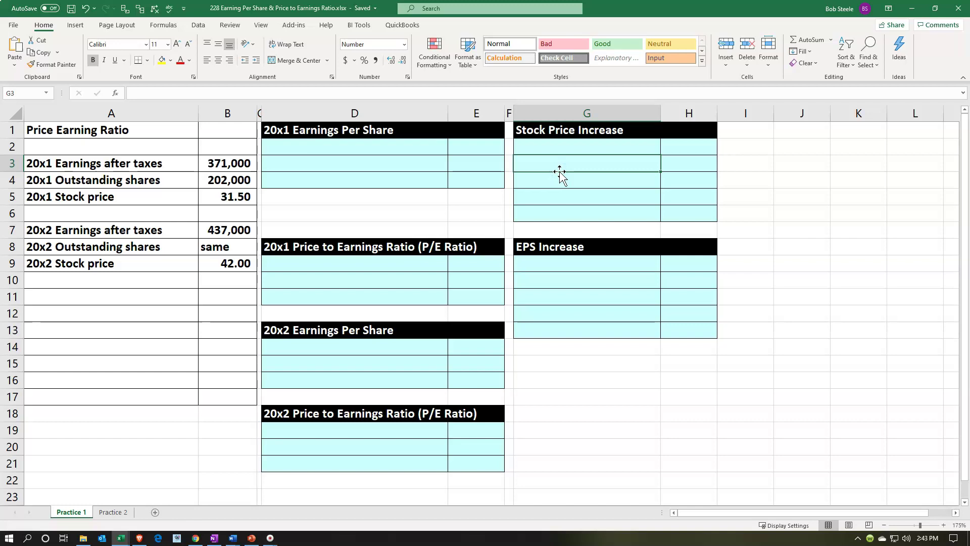
left_click(595, 313)
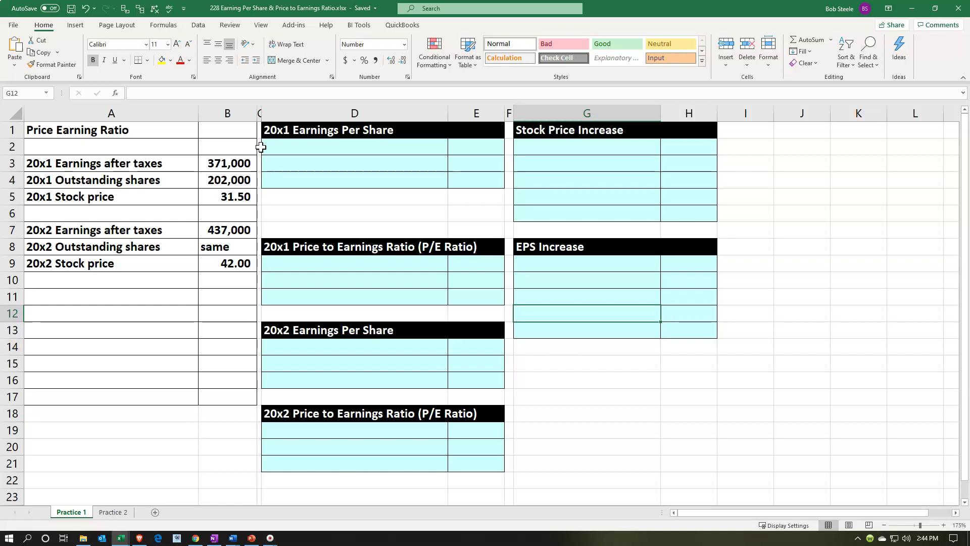
left_click(233, 200)
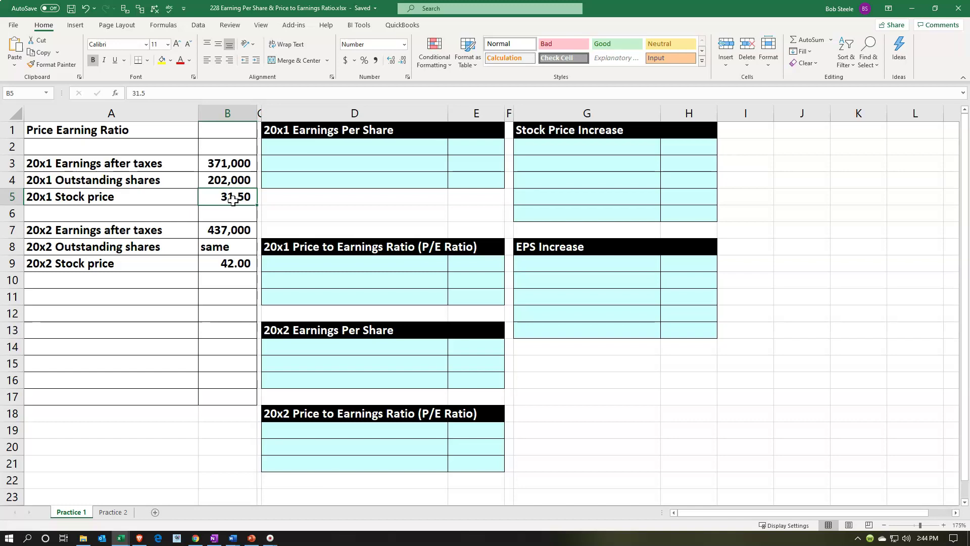
- In the 20x1 Earnings Per Share table, link cell D2 to the 20x1 Earnings after taxes label in A3
left_click(237, 219)
key("Right")
key("Up")
key("Up")
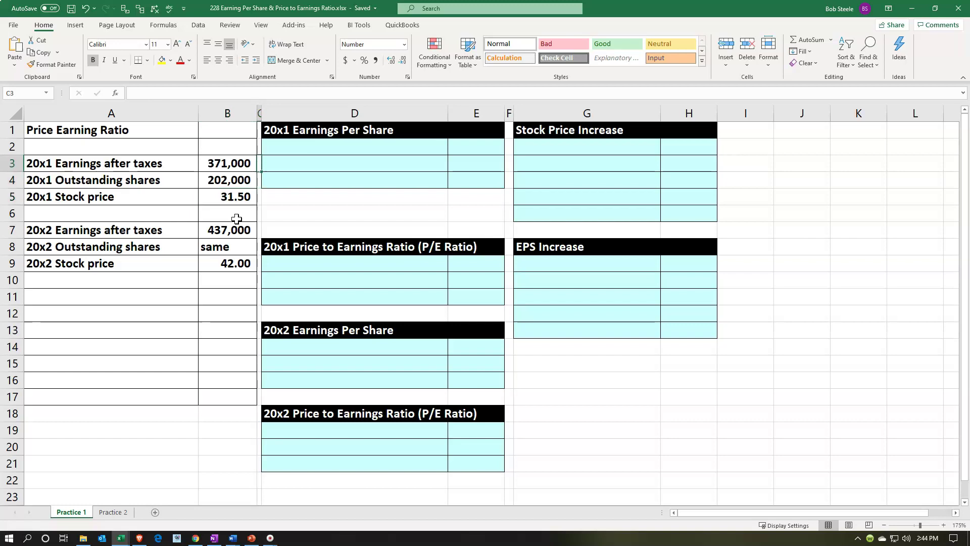
key("Right")
key("Up")
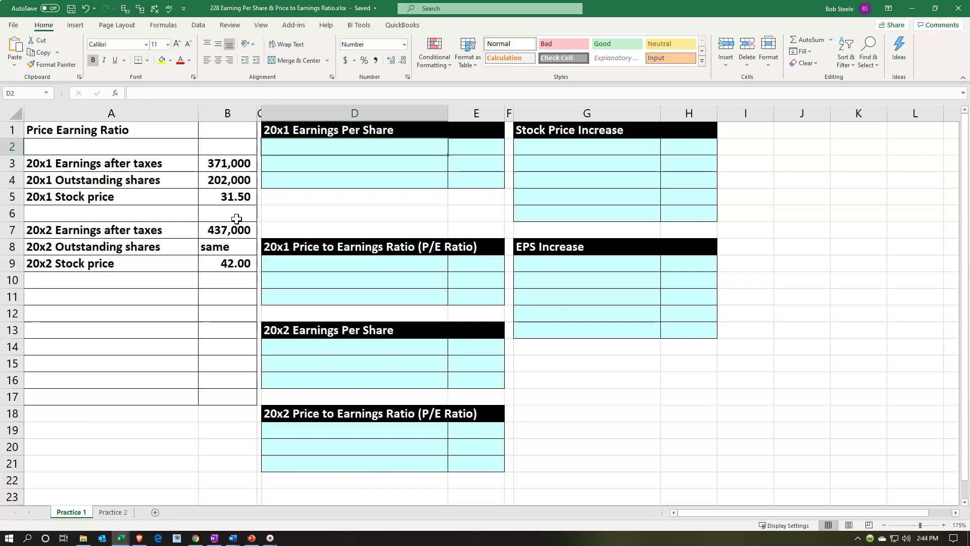
type("=")
key("Left")
key("Left")
key("Left")
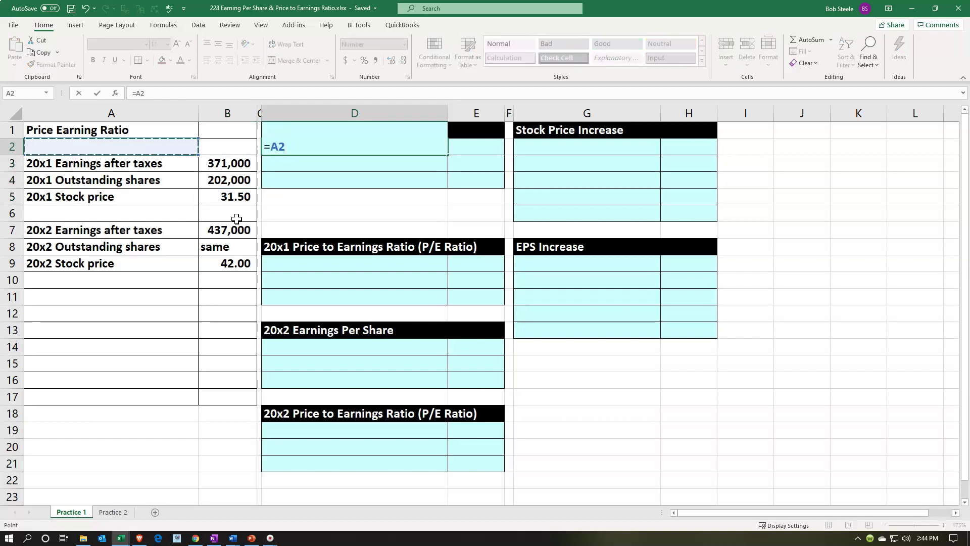
key("Down")
key("Return")
- Link cell E2 to the 20x1 earnings after taxes amount in B3
key("Up")
key("Right")
type("+")
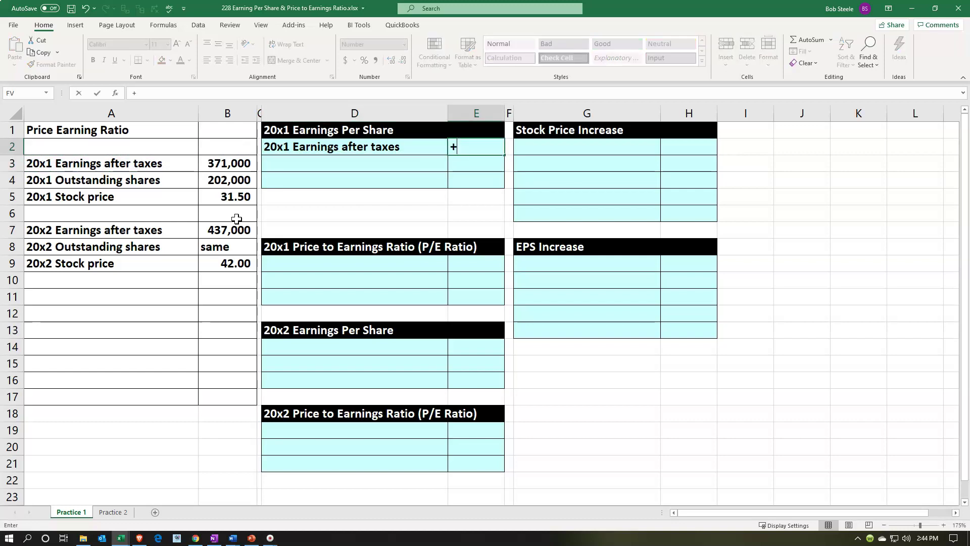
key("Left")
key("Left")
key("Left")
key("Down")
key("Return")
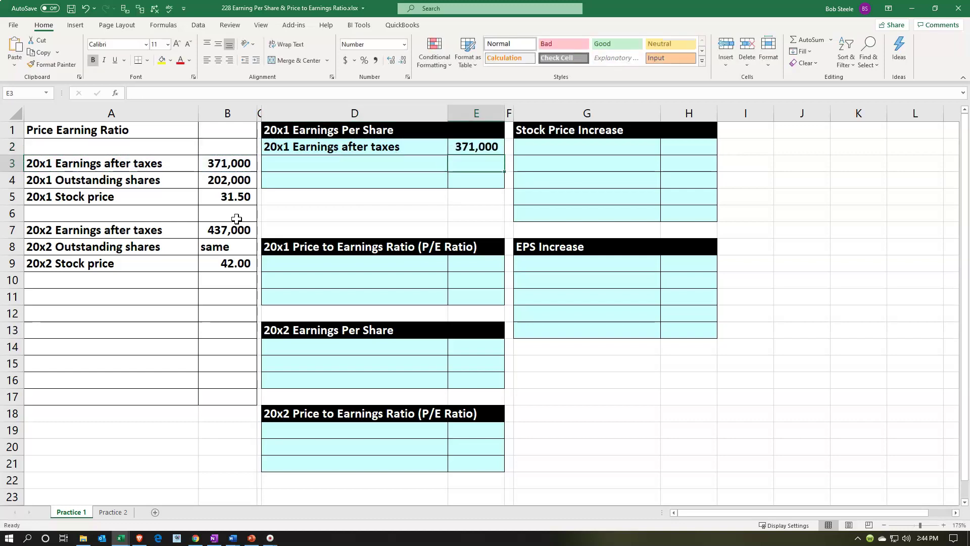
- Link cell D3 to the 20x1 Outstanding shares label in A4
key("Left")
type("+")
key("Left")
key("Left")
key("Left")
key("Down")
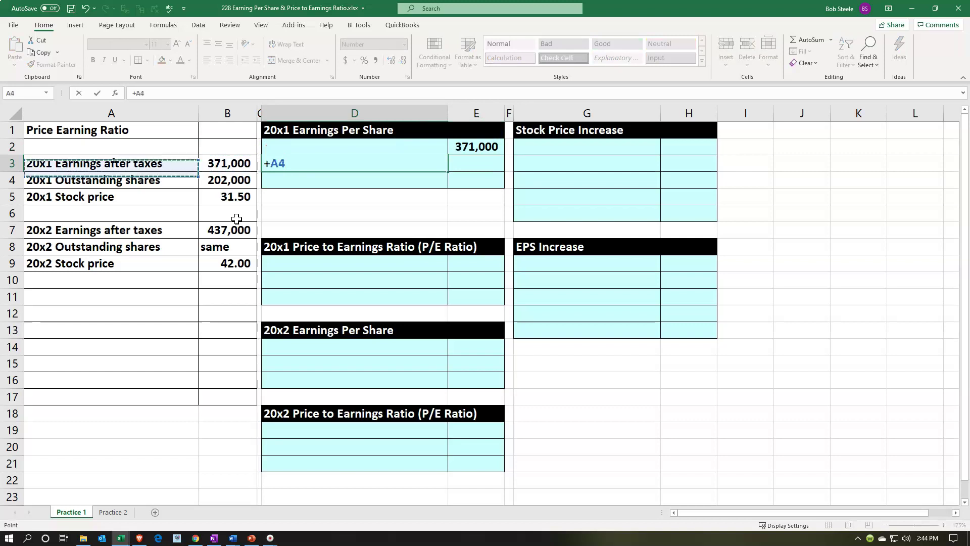
key("Return")
- Link cell E3 to the 20x1 outstanding shares figure in B4
key("Right")
key("Up")
type("+")
key("Left")
key("Left")
key("Left")
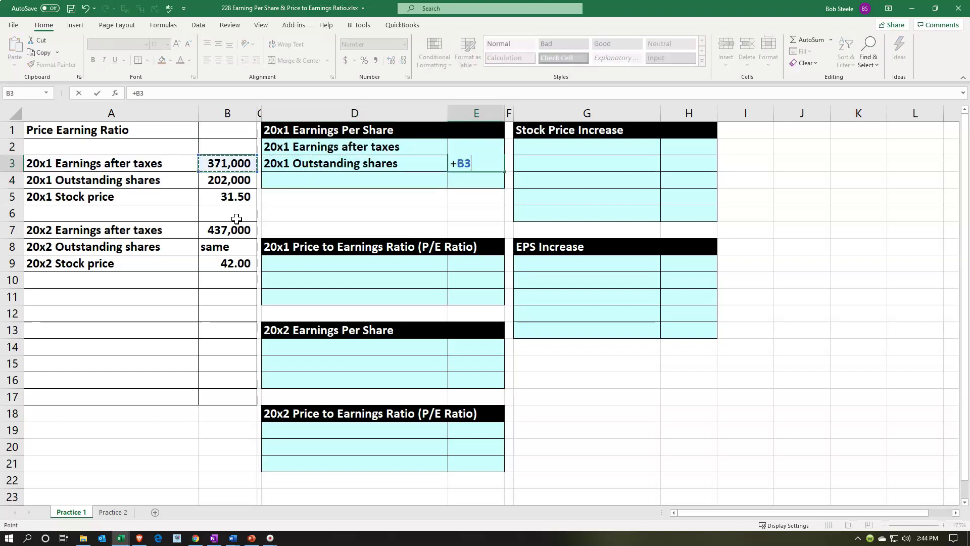
key("Down")
key("Return")
- Label D4 "Earnings per share" and calculate it in E4 with the formula =E2/E3
key("Left")
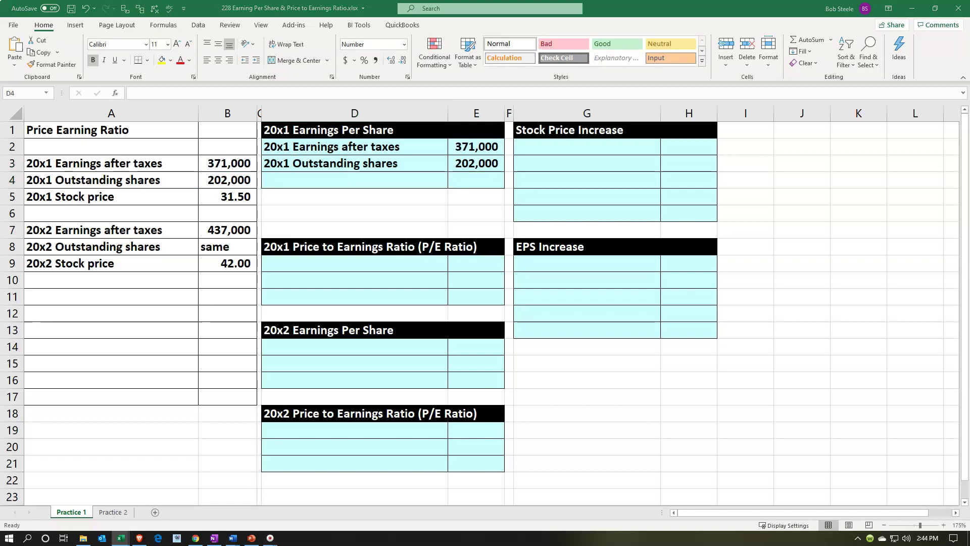
left_click(369, 182)
type("Earnings per share")
key("Right")
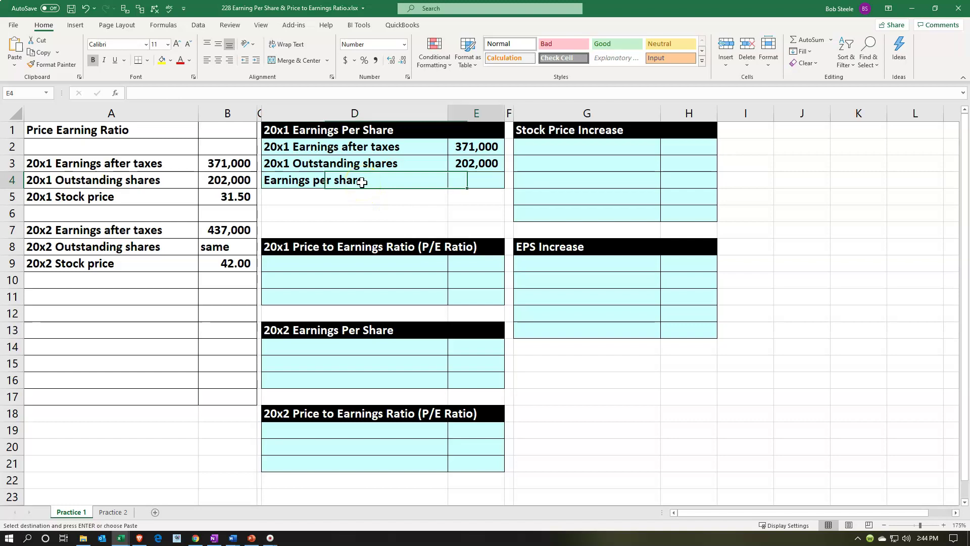
type("=")
key("Up")
key("Up")
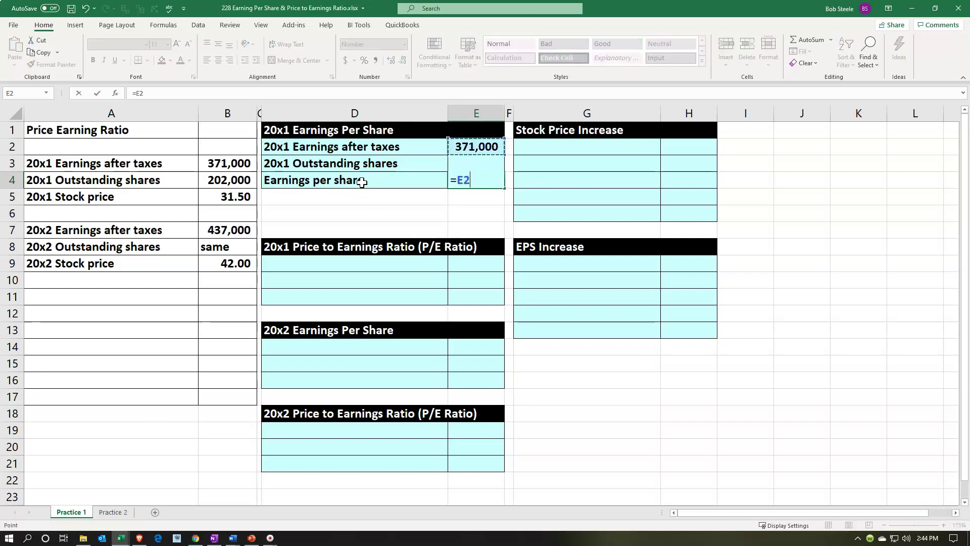
type("/")
key("Up")
key("Return")
- Format the earnings per share in E4 to two decimal places and underline the outstanding shares in E3
key("Up")
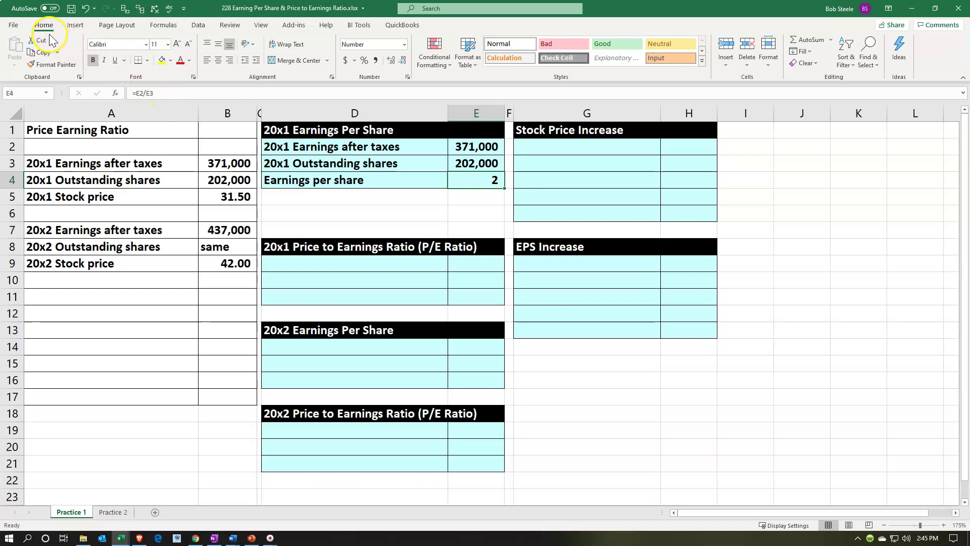
left_click(402, 61)
left_click(392, 60)
left_click(392, 61)
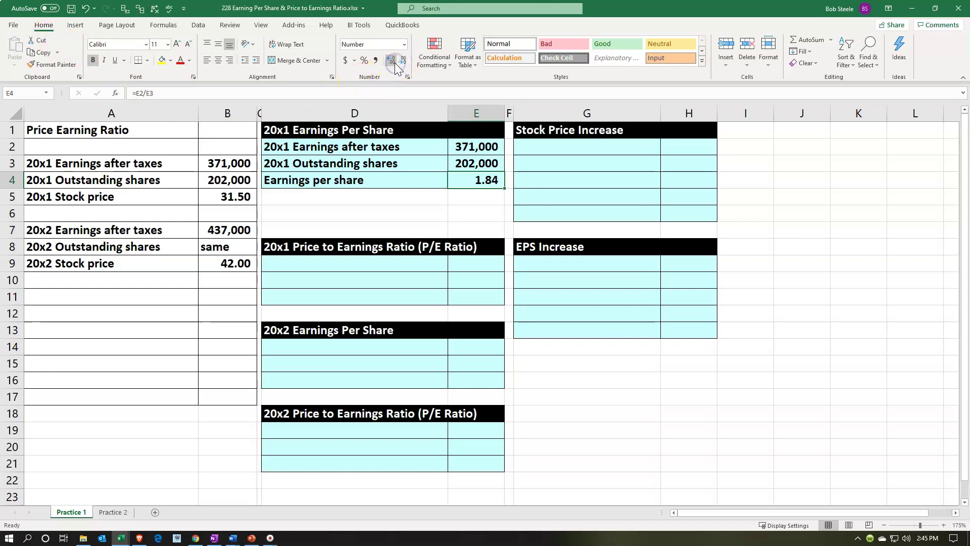
left_click(396, 63)
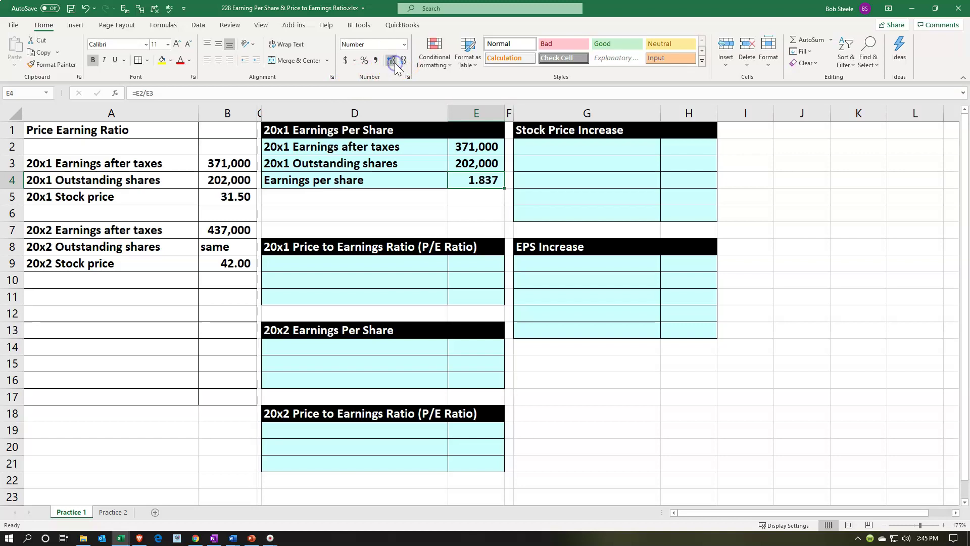
left_click(395, 62)
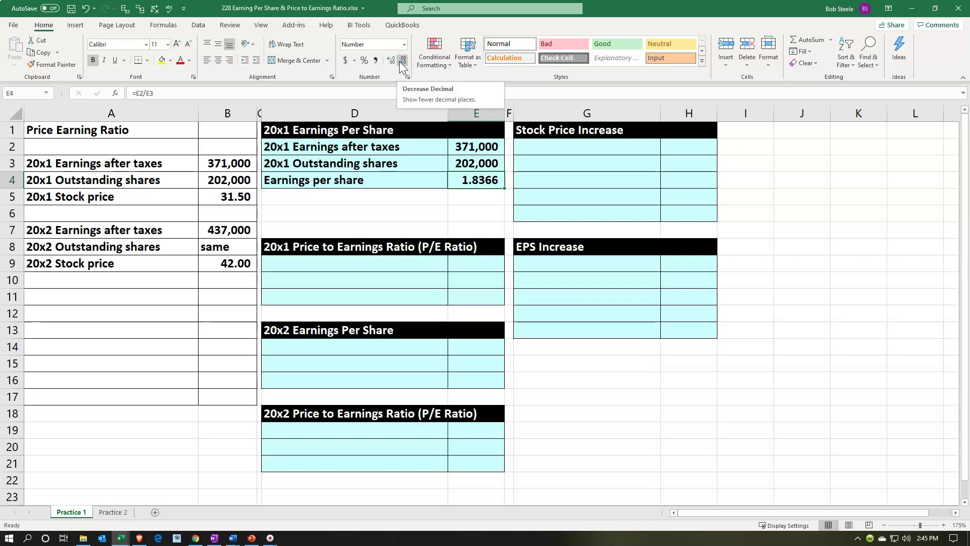
left_click(400, 62)
left_click(399, 62)
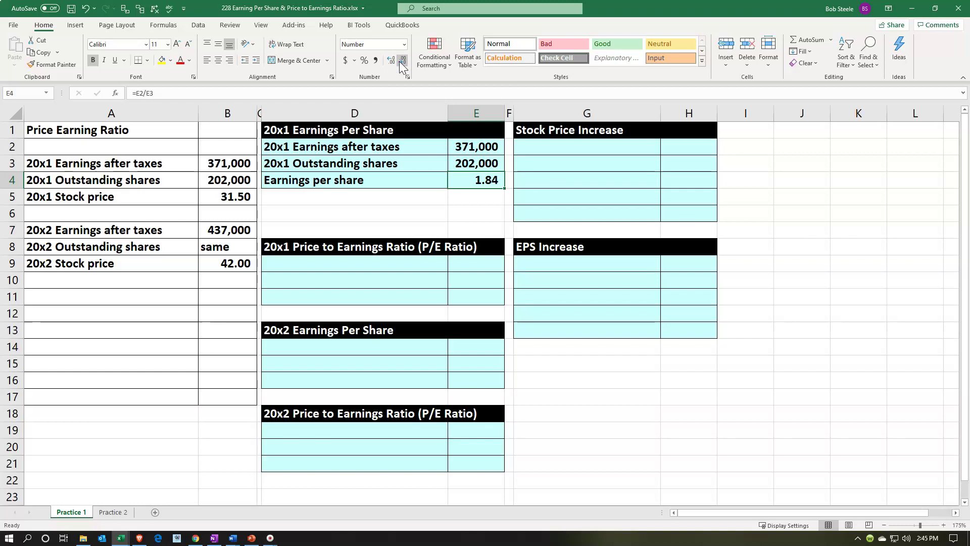
left_click(470, 161)
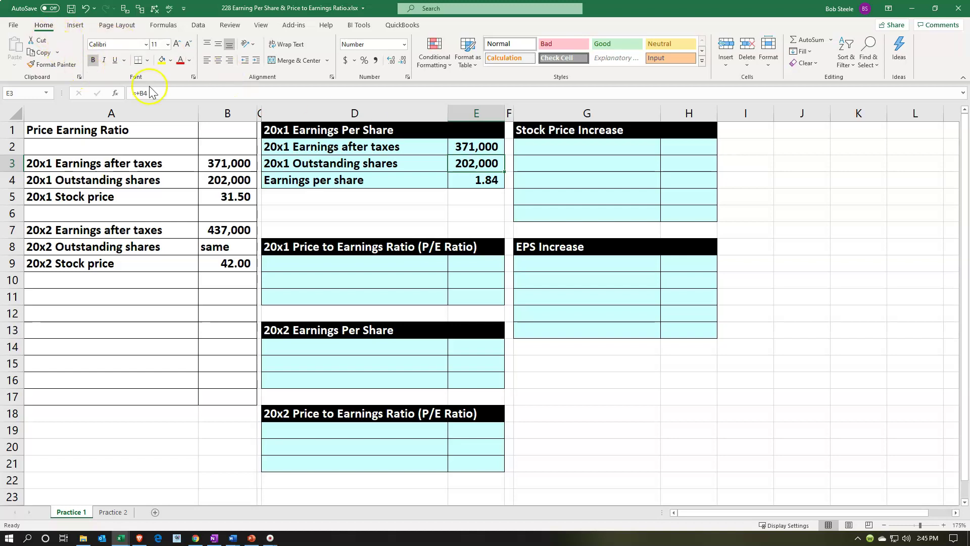
left_click(115, 60)
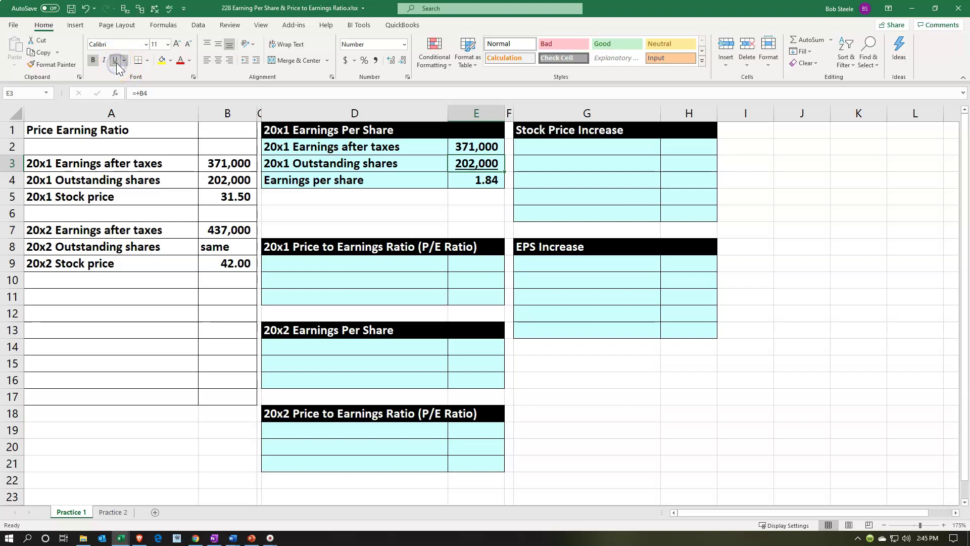
- In the 20x1 Price to Earnings Ratio table, link cell D9 to the 20x1 Stock price label in A5
left_click(319, 266)
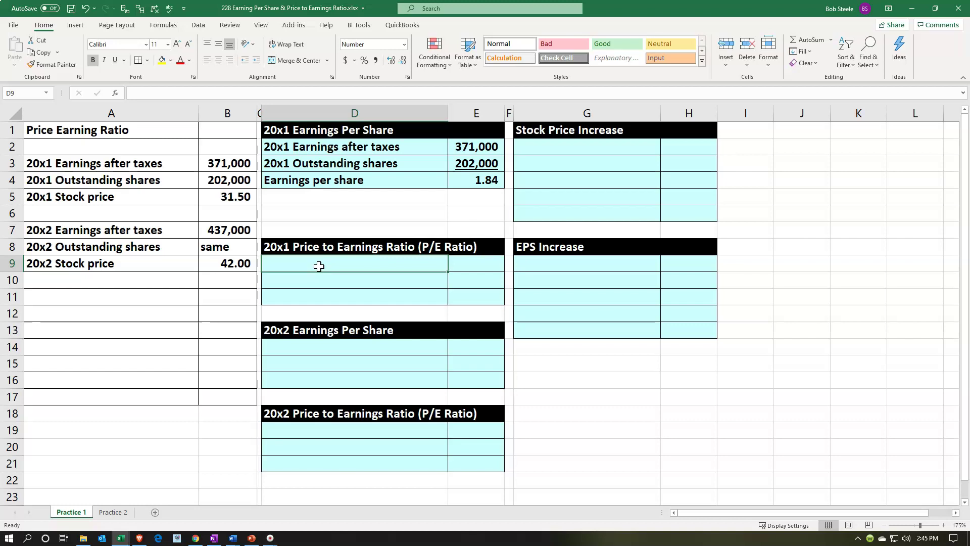
type("=")
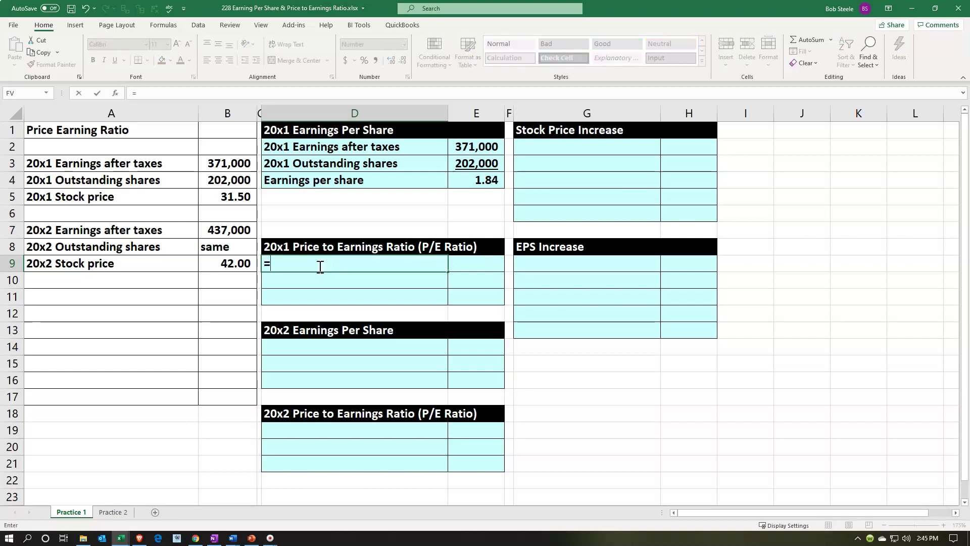
key("Up")
key("Up")
key("Up")
key("Up")
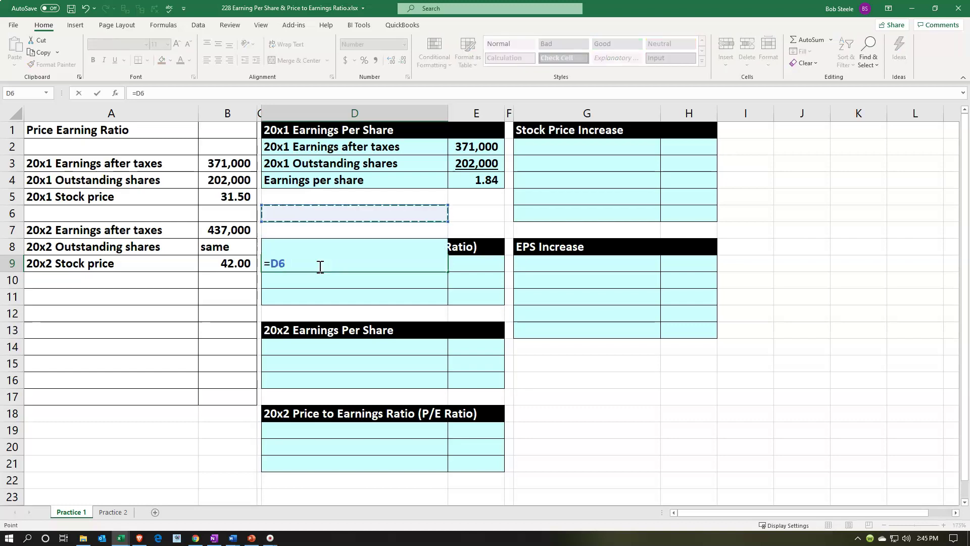
key("Left")
key("Left")
key("Left")
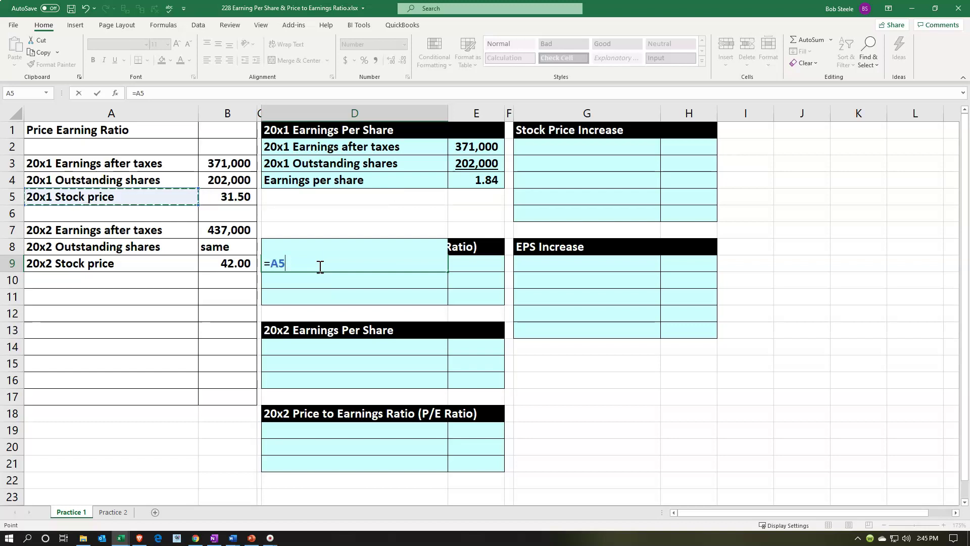
key("Return")
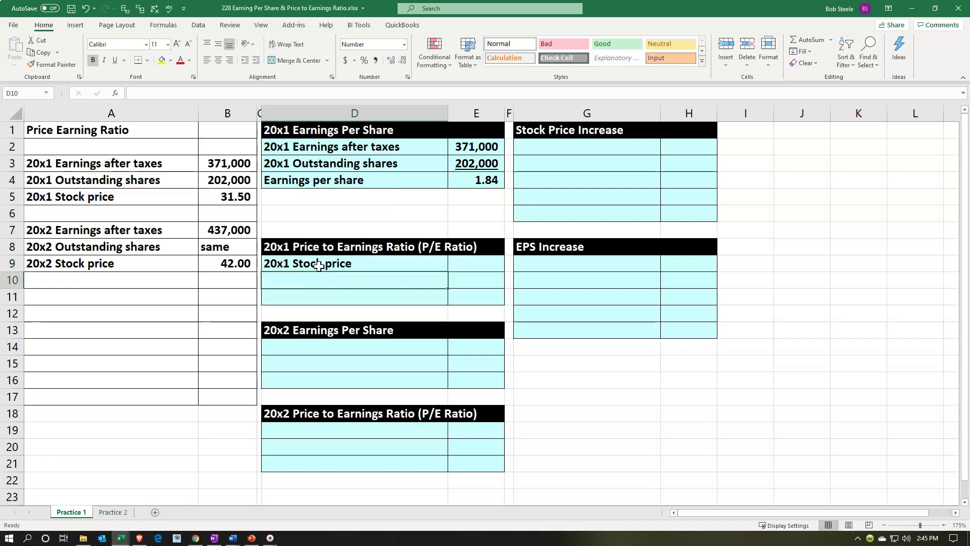
- Link cell D10 to the Earnings per share label in D4
type("+")
key("Up")
key("Up")
key("Up")
key("Up")
key("Up")
key("Up")
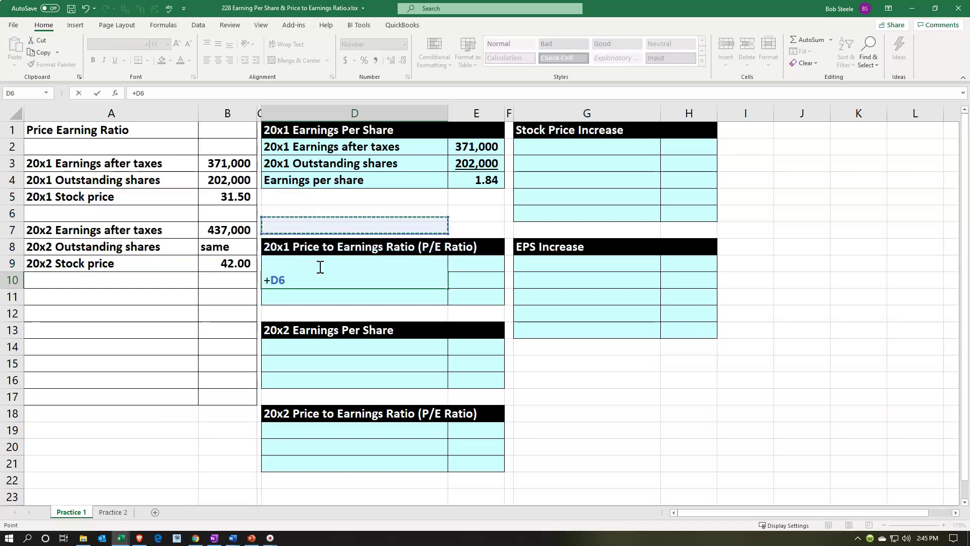
key("Return")
- In the 20x1 Price to Earnings Ratio table, link cell E9 to the 20x1 stock price amount in B5
key("Right")
key("Up")
key("Up")
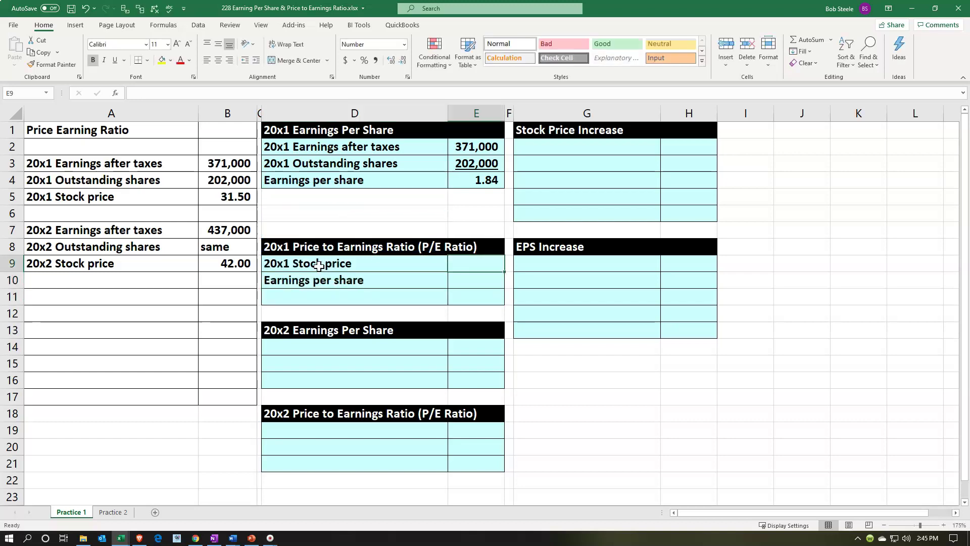
type("+")
key("Left")
key("Left")
key("Left")
key("Up")
key("Up")
key("Up")
key("Up")
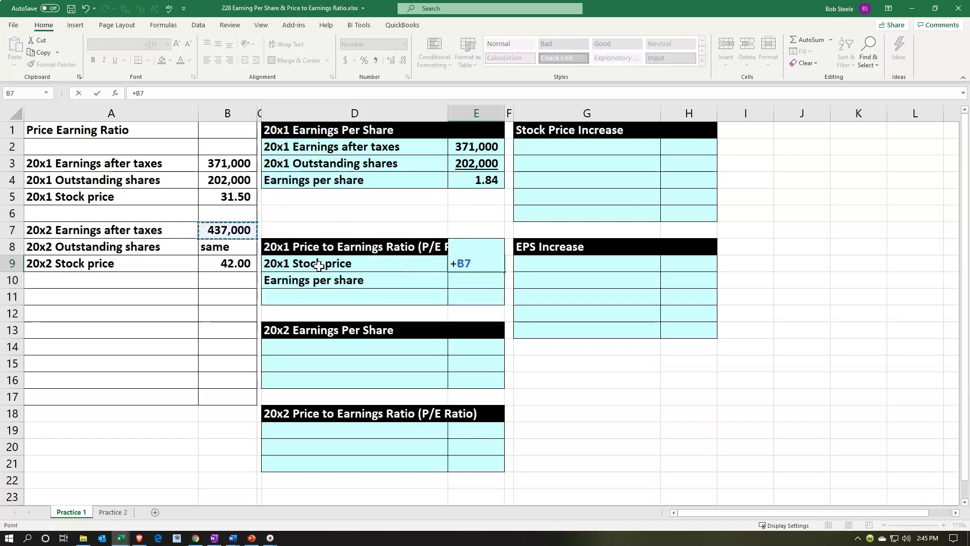
key("Return")
- Link cell E10 to the calculated 20x1 earnings per share in E4
type("+")
key("Up")
key("Up")
key("Up")
key("Up")
key("Up")
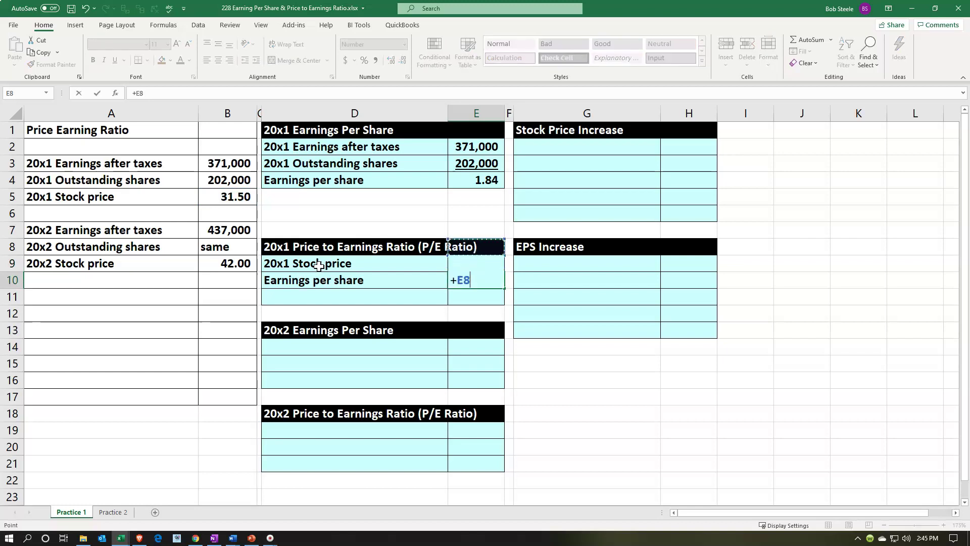
key("Up")
key("Return")
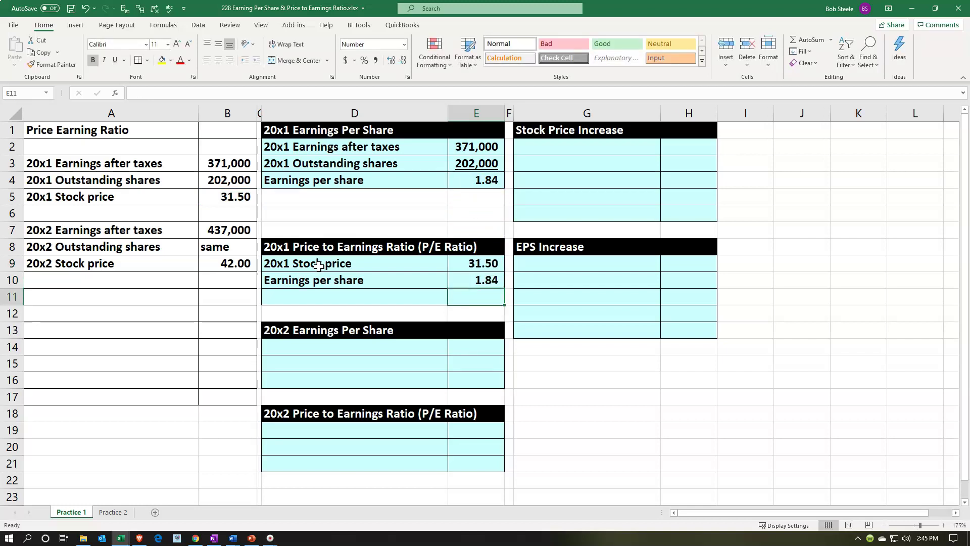
- Calculate the 20x1 price-to-earnings ratio in E11 with the formula =E9/E10
key("Down")
key("Up")
type("=")
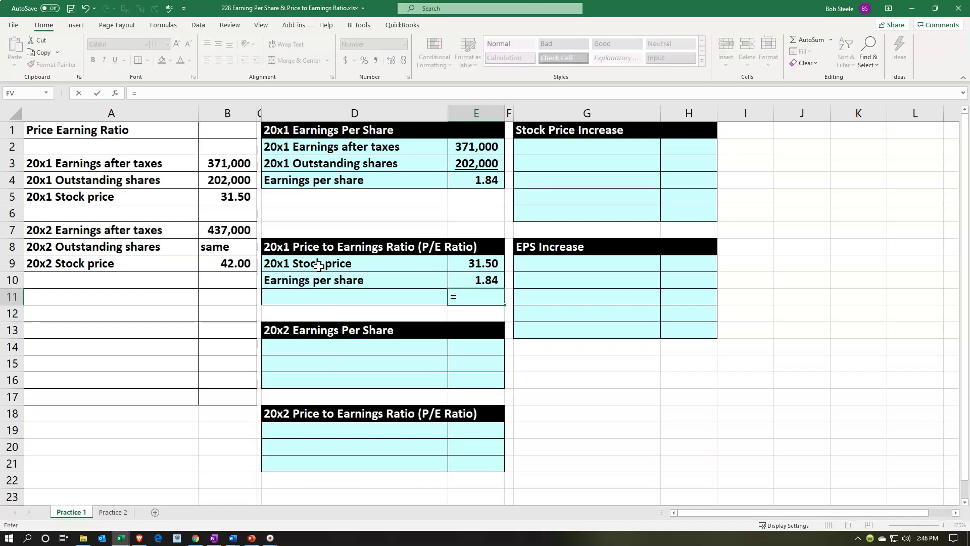
key("Up")
key("Up")
type("/")
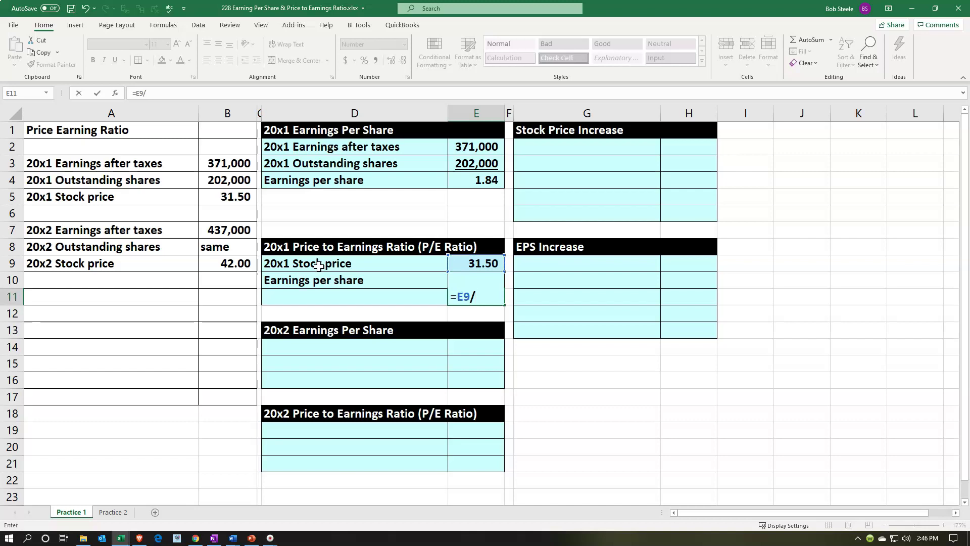
key("Up")
key("Return")
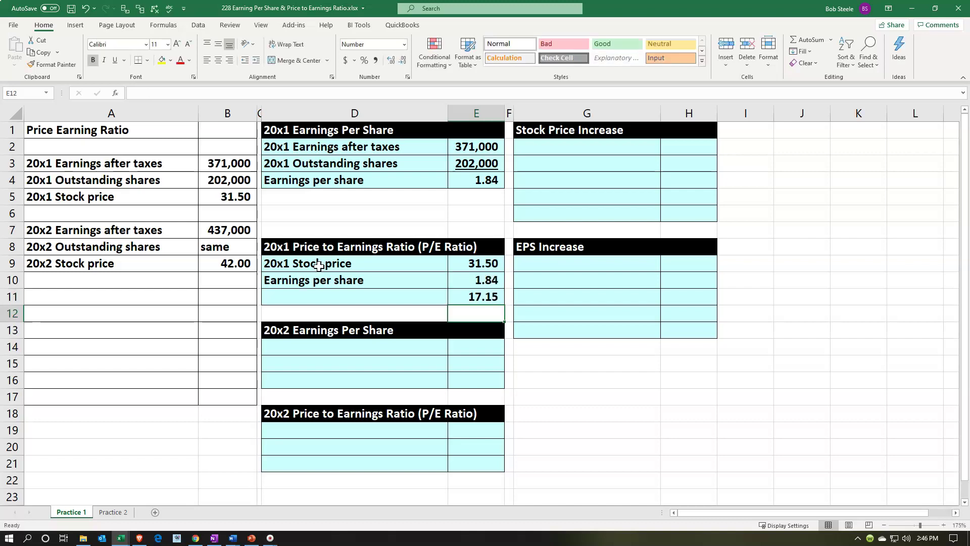
- Show extra decimal places for the ratio in E11 and return it to two decimals
key("Up")
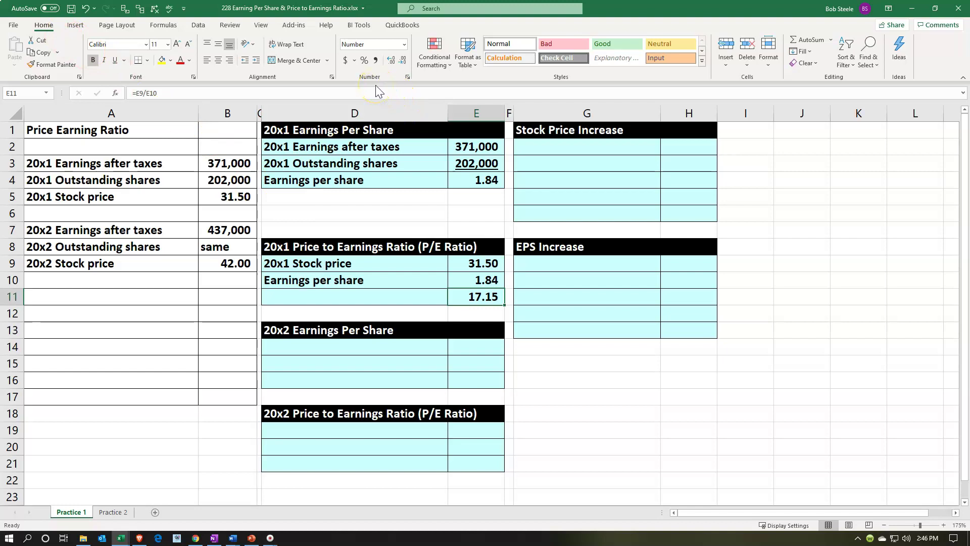
left_click(394, 60)
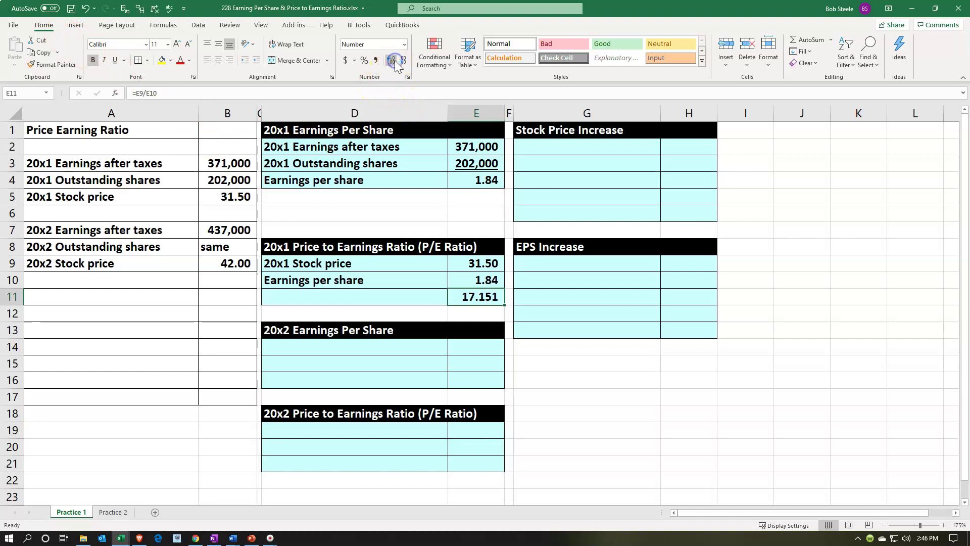
left_click(393, 60)
left_click(403, 60)
left_click(402, 60)
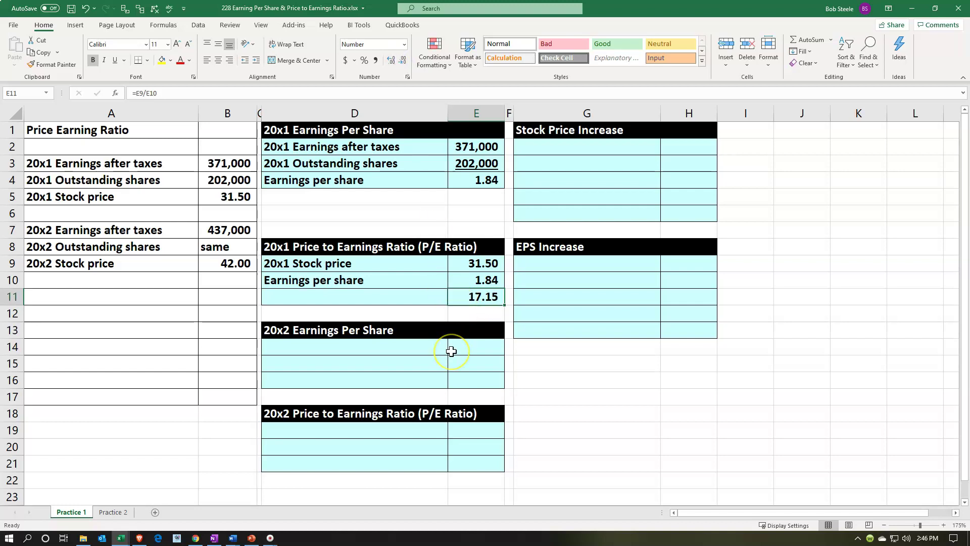
- Label cell D11 "P/E Ratio"
key("Left")
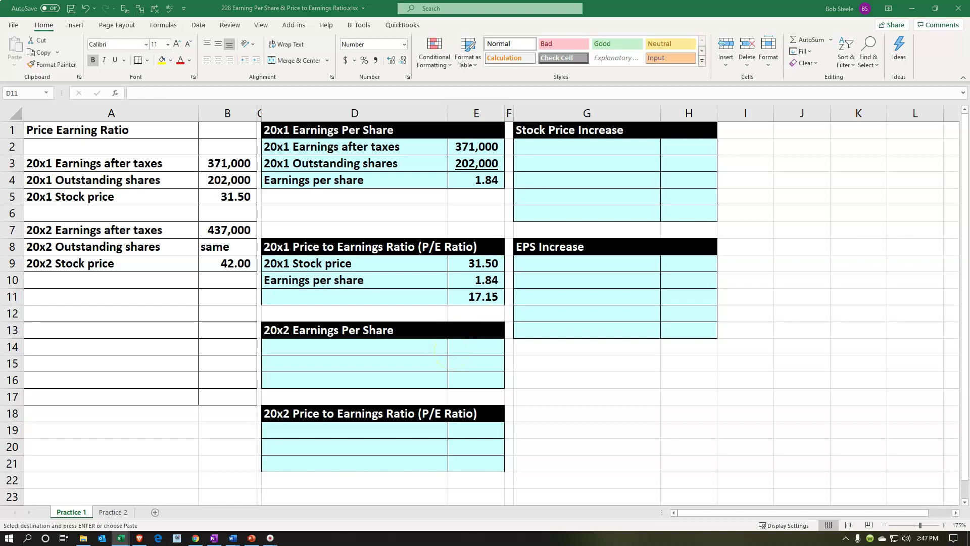
type("P/E Ratio")
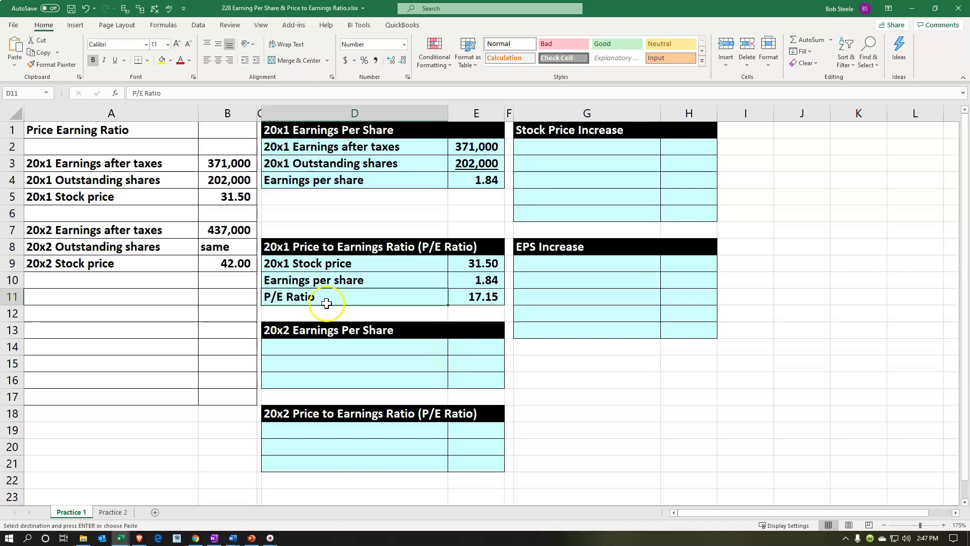
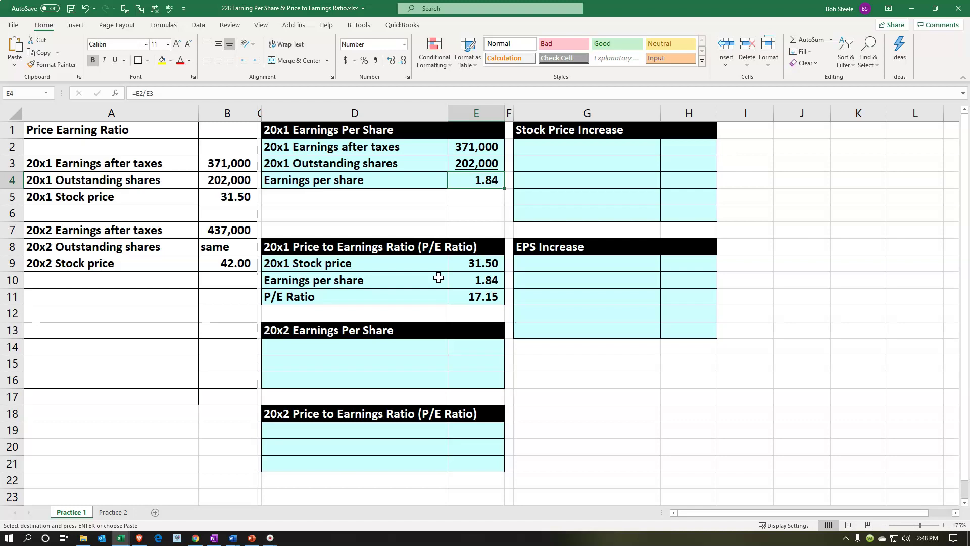
- Review the formulas for earnings per share in E4 and for the 20x1 P/E ratio calculation in E9 through E11
key("Down")
key("Down")
key("Down")
key("Down")
key("Down")
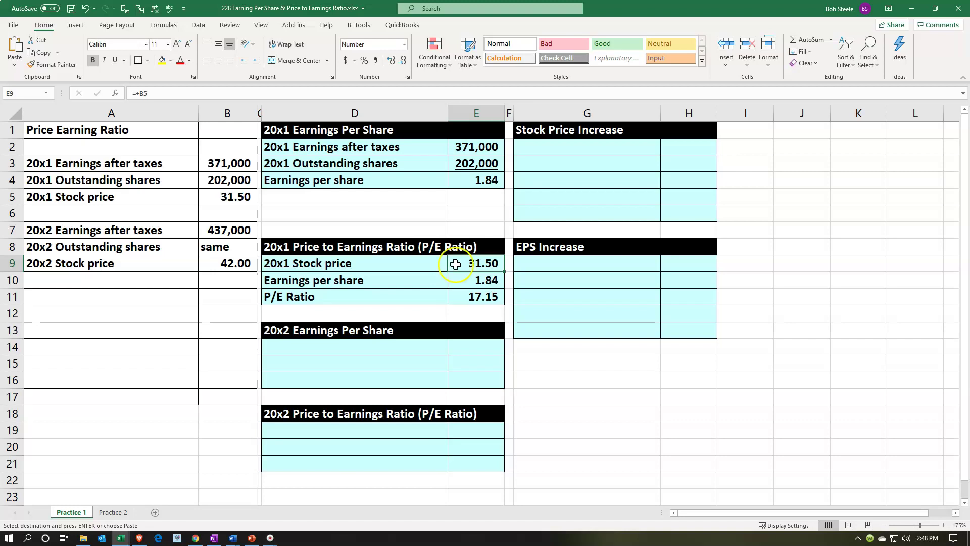
left_click(474, 181)
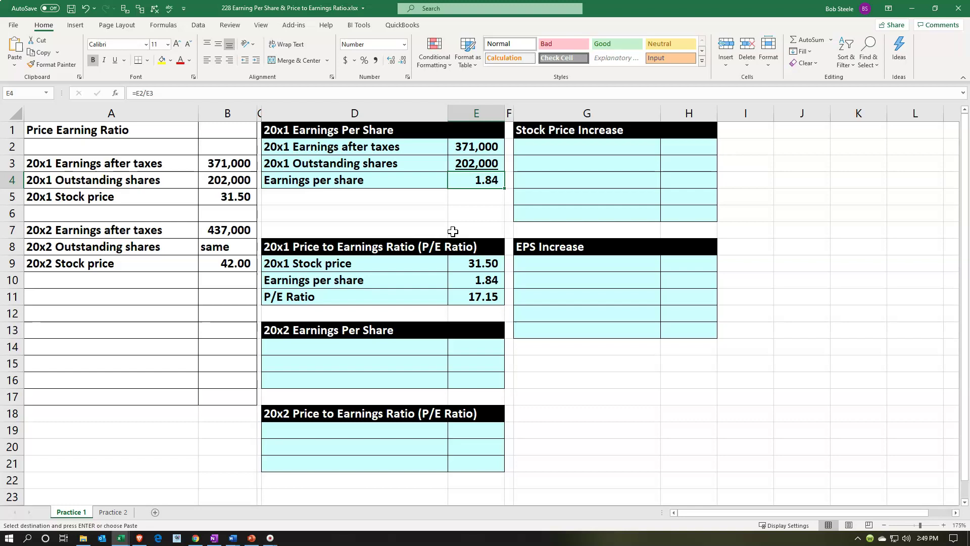
key("Down")
key("Down")
key("Down")
key("Down")
key("Down")
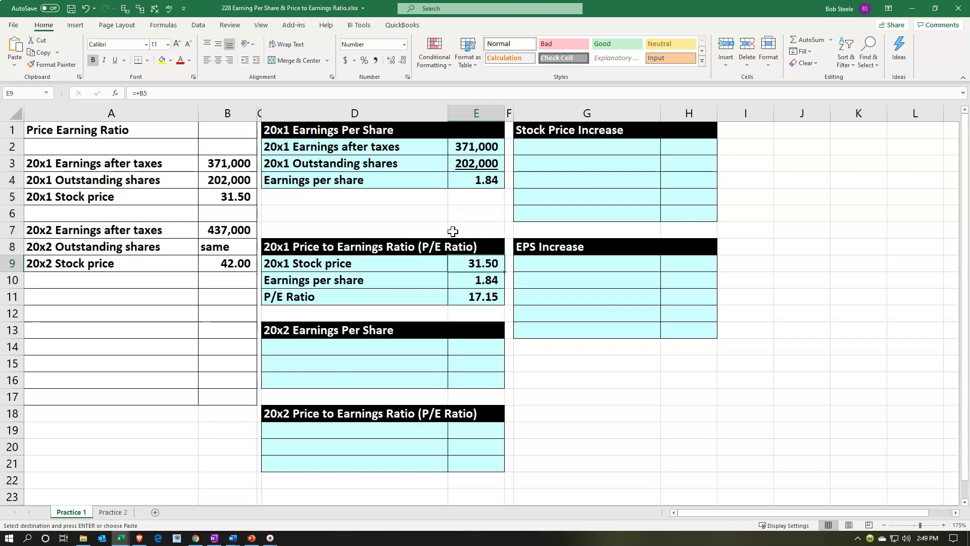
key("Down")
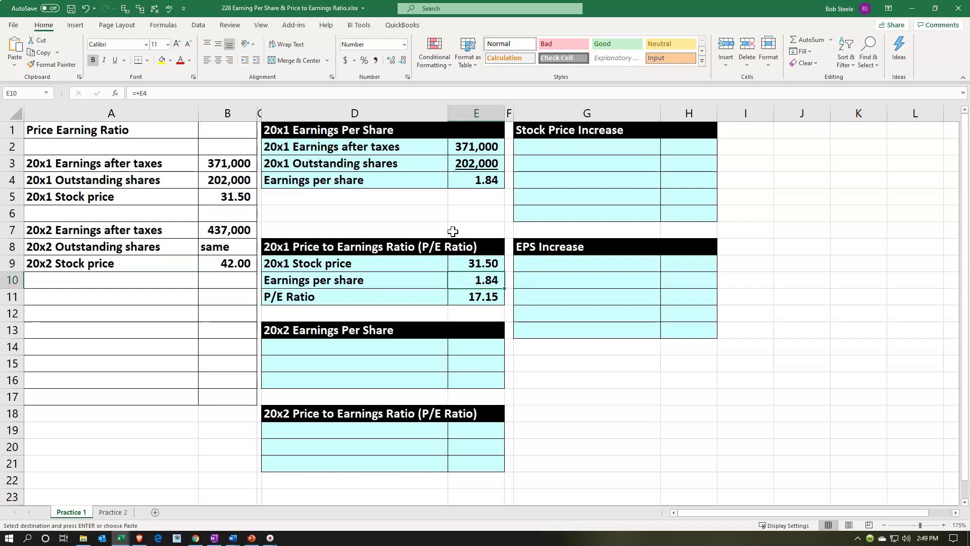
key("Down")
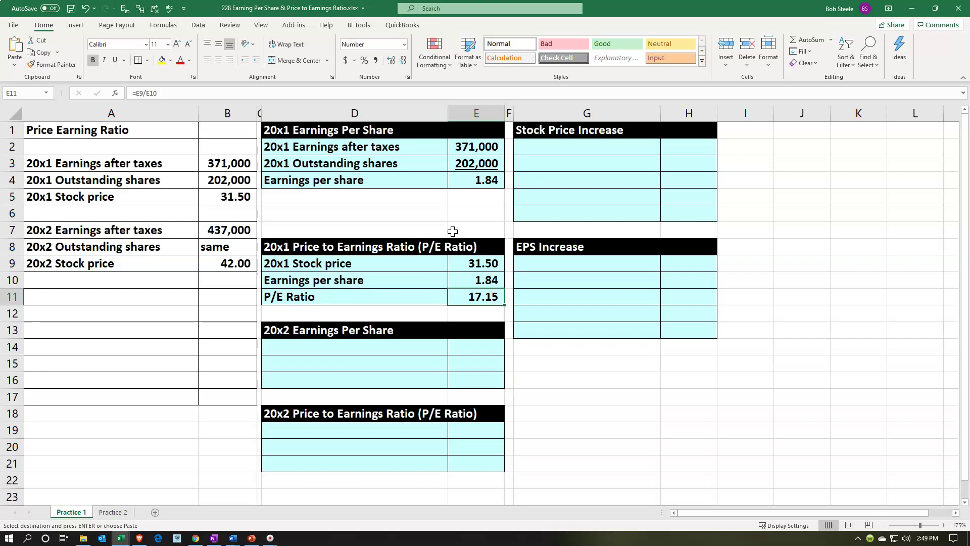
left_click(469, 262)
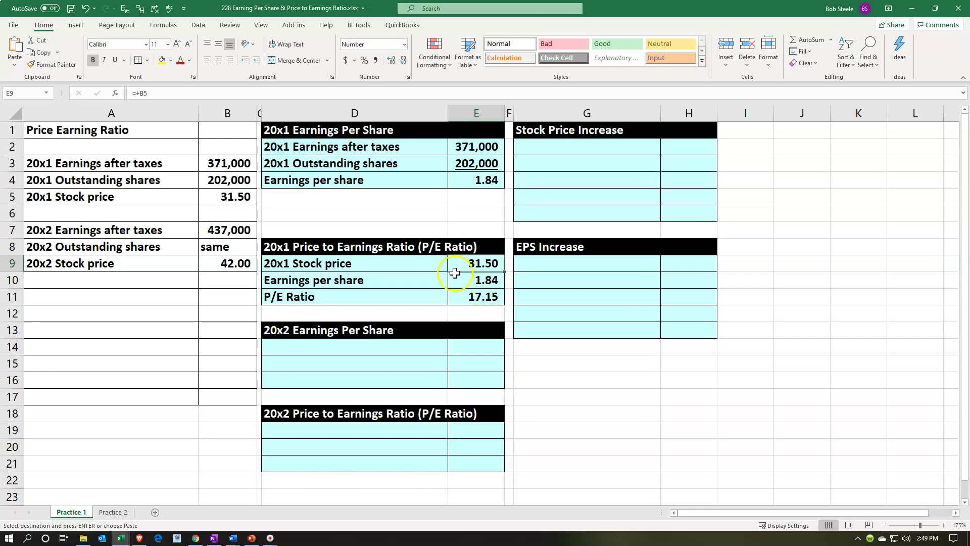
- Underline the earnings per share amount in E10 of the 20x1 Price to Earnings Ratio table
left_click(460, 279)
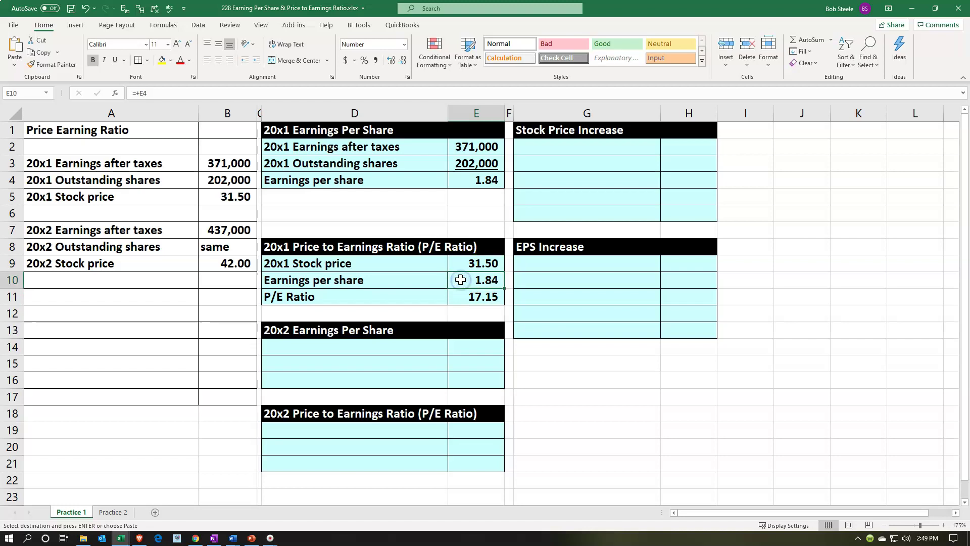
left_click(116, 60)
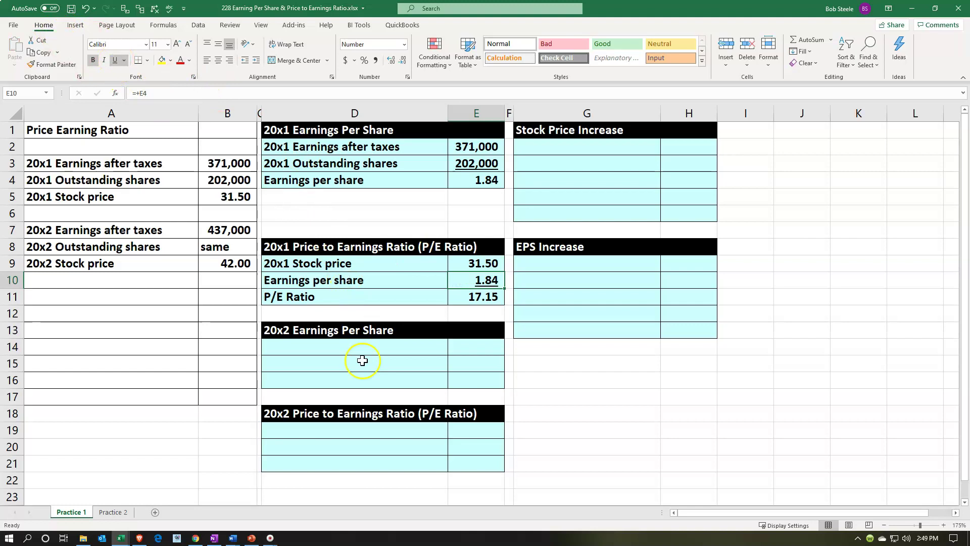
left_click(343, 353)
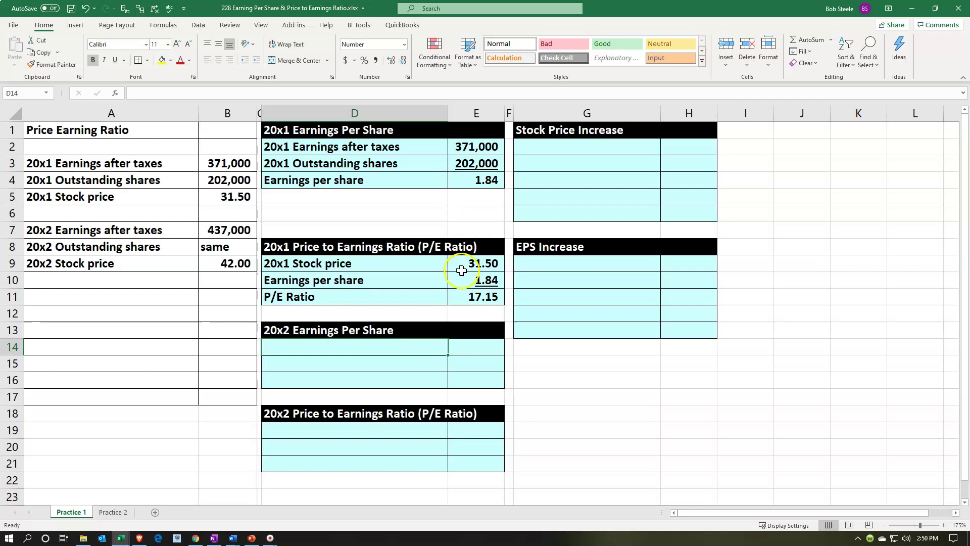
left_click(459, 295)
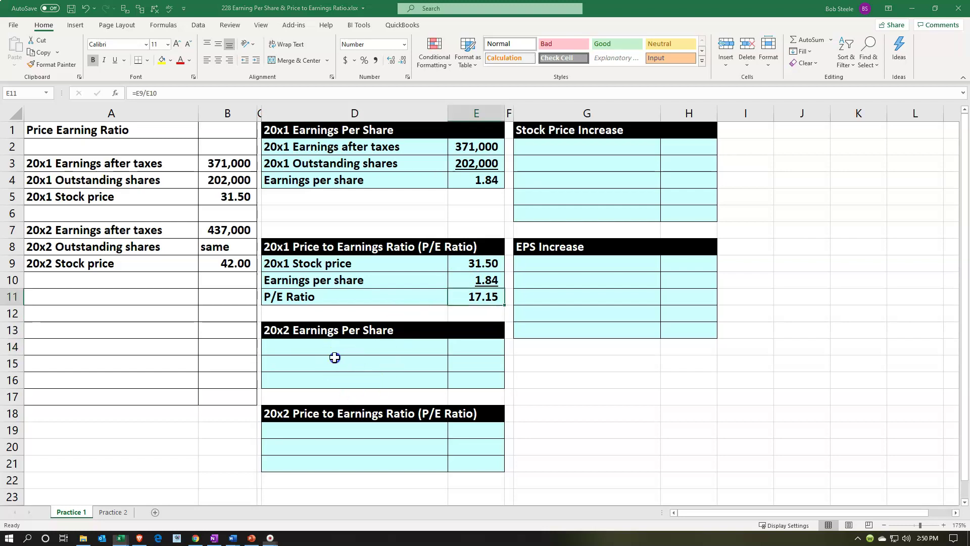
- In the 20x2 Earnings Per Share table, link cell D14 to the 20x2 Earnings after taxes label in A7
left_click(317, 348)
type("+")
key("Left")
key("Left")
key("Left")
key("Up")
key("Up")
key("Up")
key("Up")
key("Up")
key("Up")
key("Up")
key("Tab")
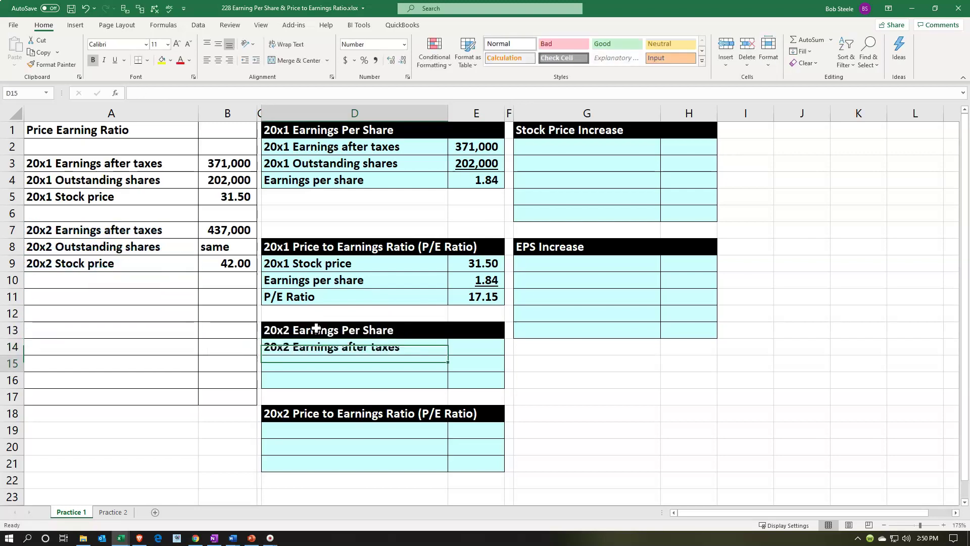
- Link cell E14 to the 20x2 earnings after taxes amount in B7
type("=")
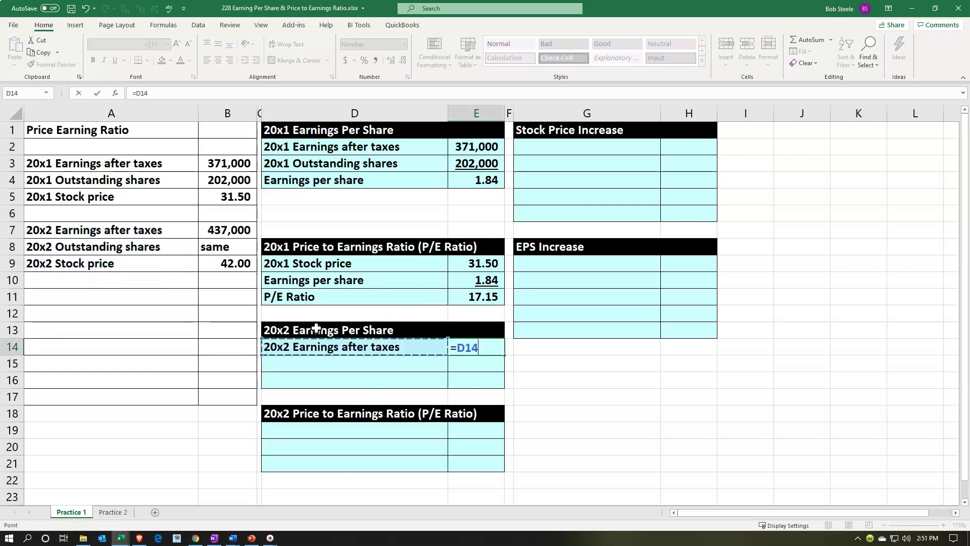
key("Left")
key("Left")
key("Left")
key("Up")
key("Up")
key("Up")
key("Up")
key("Up")
key("Up")
key("Up")
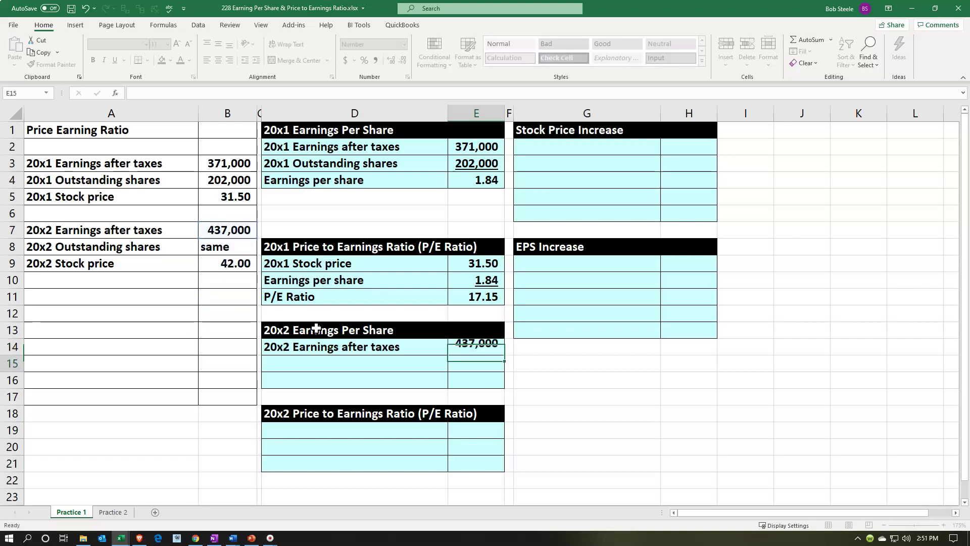
key("Return")
- Link cell D15 to the 20x1 Outstanding shares label in A4
type("+")
key("Left")
key("Left")
key("Left")
key("Up")
key("Up")
key("Up")
key("Up")
key("Up")
key("Up")
key("Up")
key("Up")
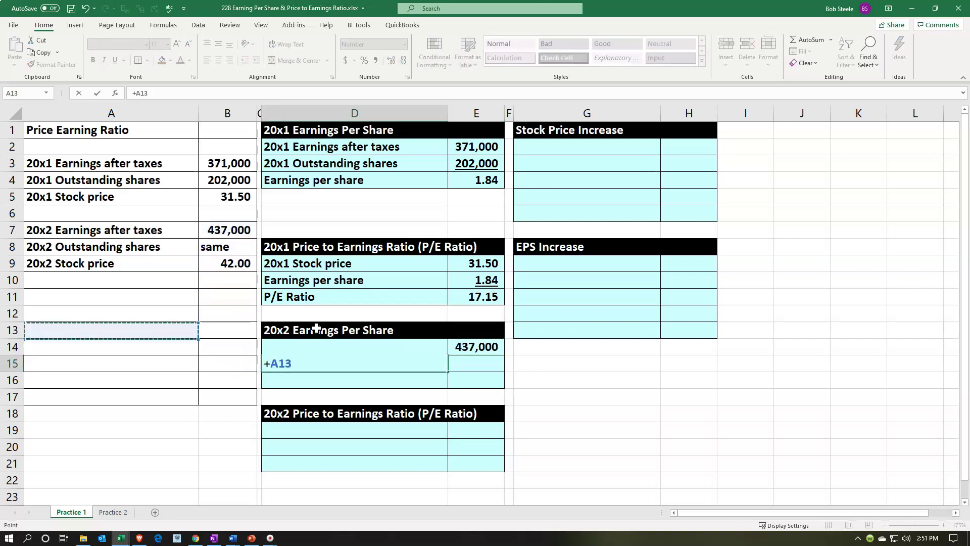
key("Up")
key("Up")
key("Up")
key("Tab")
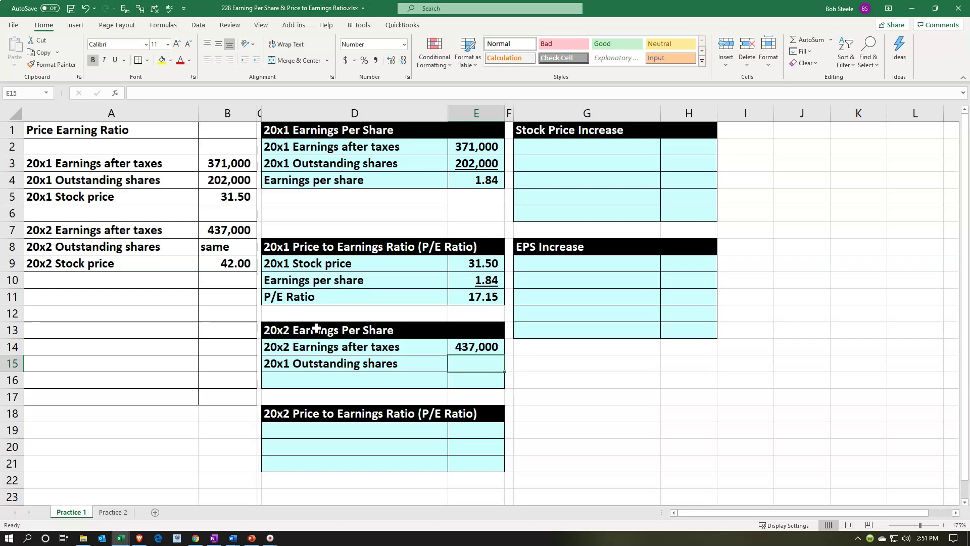
- Link cell E15 to the 20x1 outstanding shares amount in B4 and underline it
type("=")
key("Left")
key("Left")
key("Left")
key("Up")
key("Up")
key("Up")
key("Up")
key("Up")
key("Up")
key("Up")
key("Up")
key("Up")
key("Up")
key("Up")
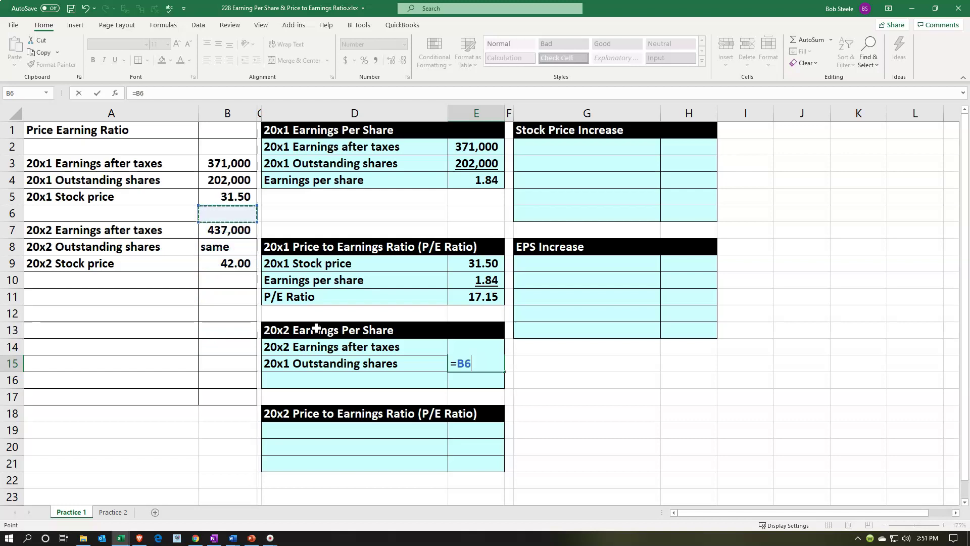
key("Return")
key("Up")
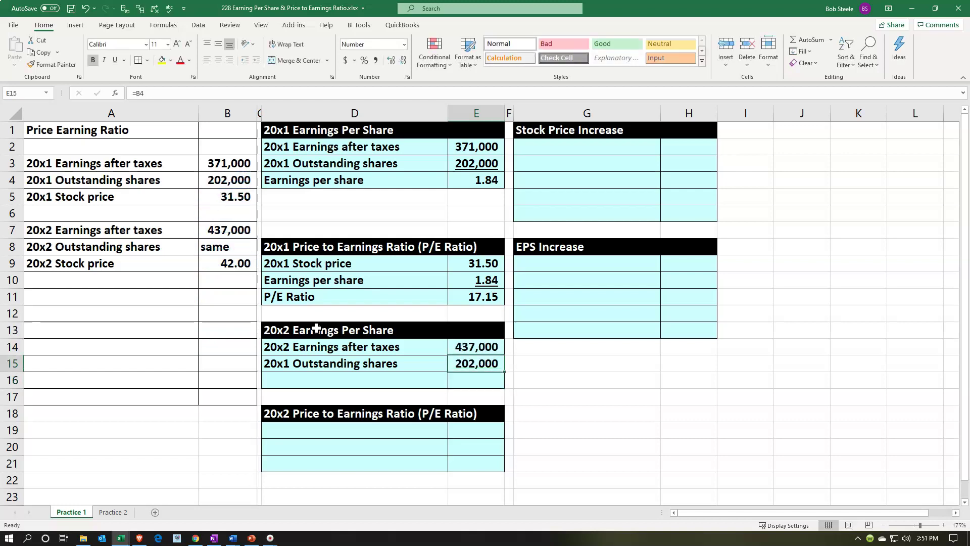
left_click(115, 62)
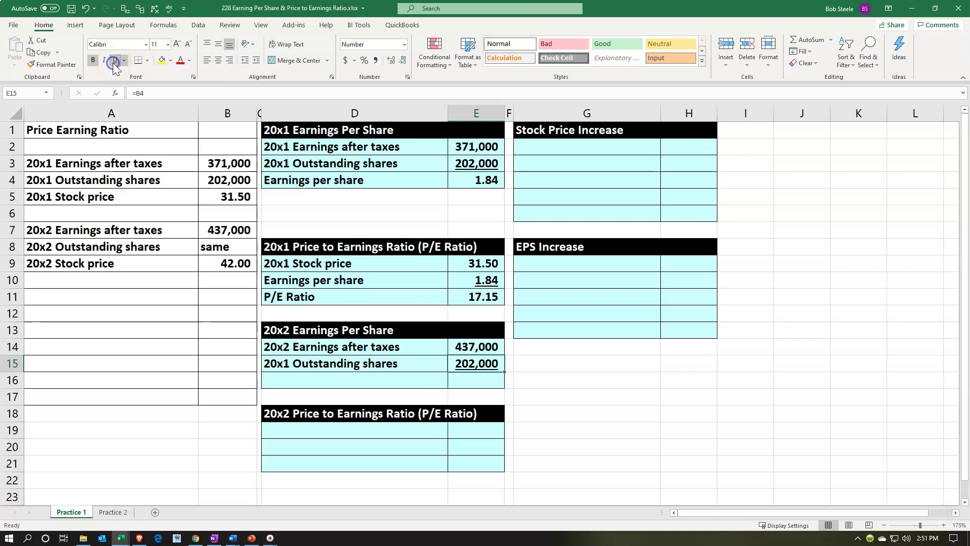
- Link cell D16 to the Earnings per share label in D4
left_click(390, 377)
type("+")
key("Up")
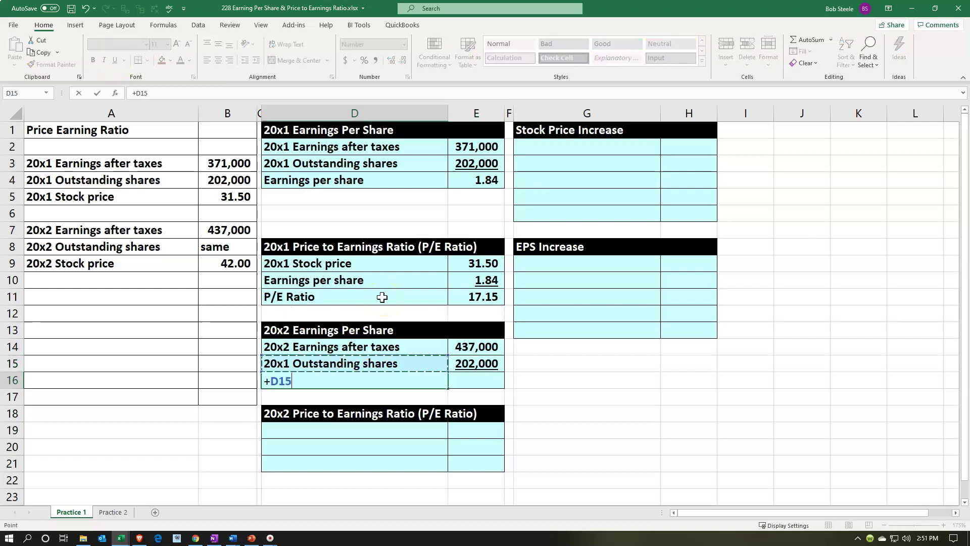
key("Up")
key("Up")
key("Up")
key("Up")
key("Up")
key("Up")
key("Up")
key("Up")
key("Up")
key("Up")
key("Up")
key("Return")
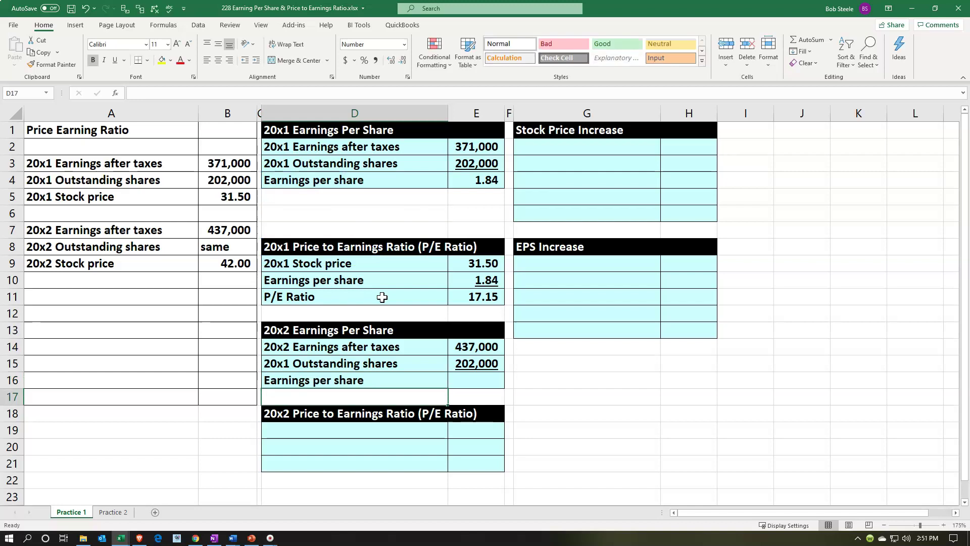
- Calculate the 20x2 earnings per share in E16 by dividing earnings after taxes in E14 by outstanding shares in E15
key("Right")
key("Up")
type("=")
key("Up")
key("Up")
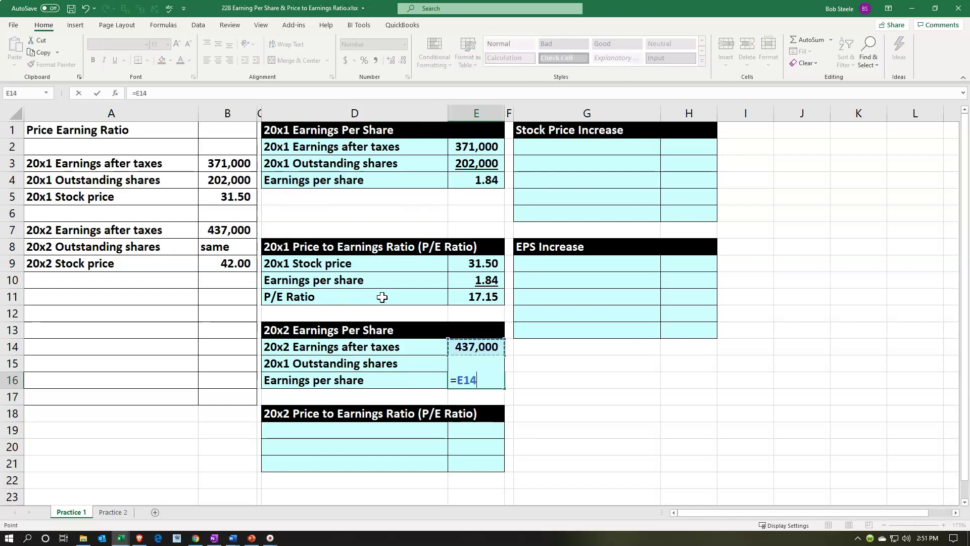
type("/")
key("Down")
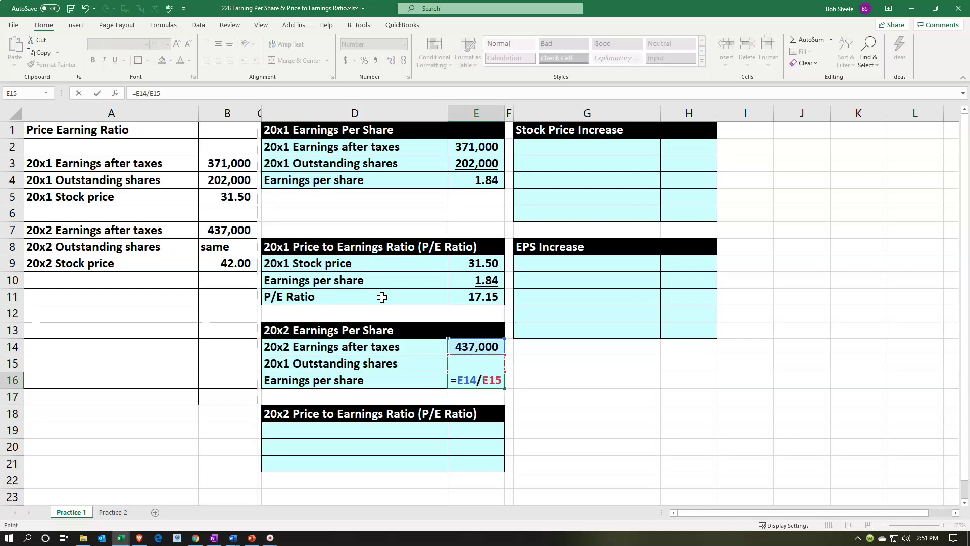
key("Return")
key("Up")
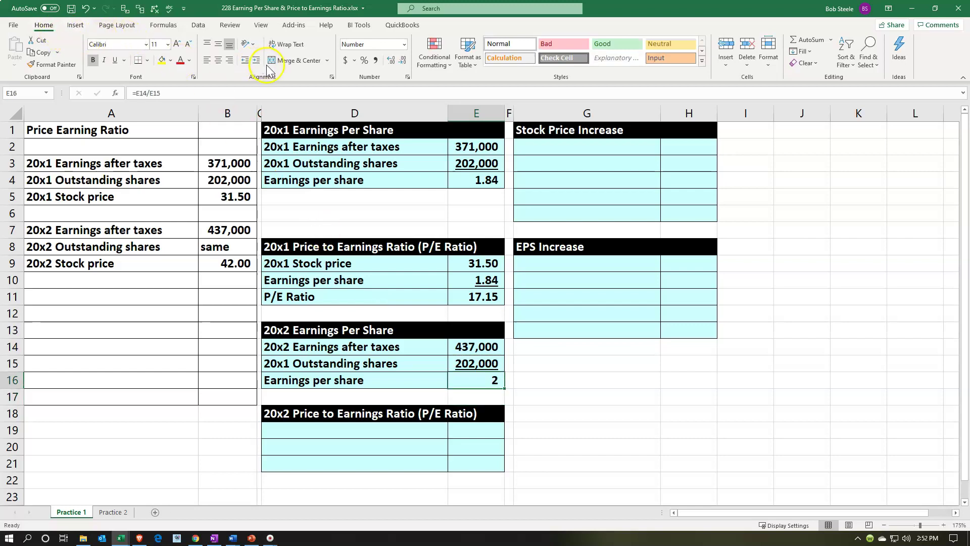
- Format the 20x2 earnings per share in E16 with two decimal places
left_click(391, 61)
left_click(391, 61)
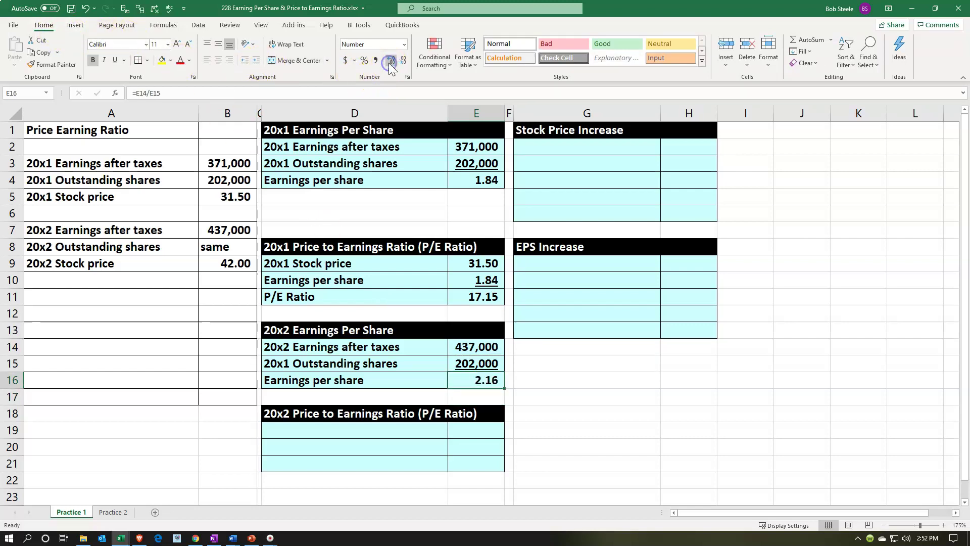
left_click(390, 62)
left_click(390, 61)
left_click(402, 61)
left_click(402, 61)
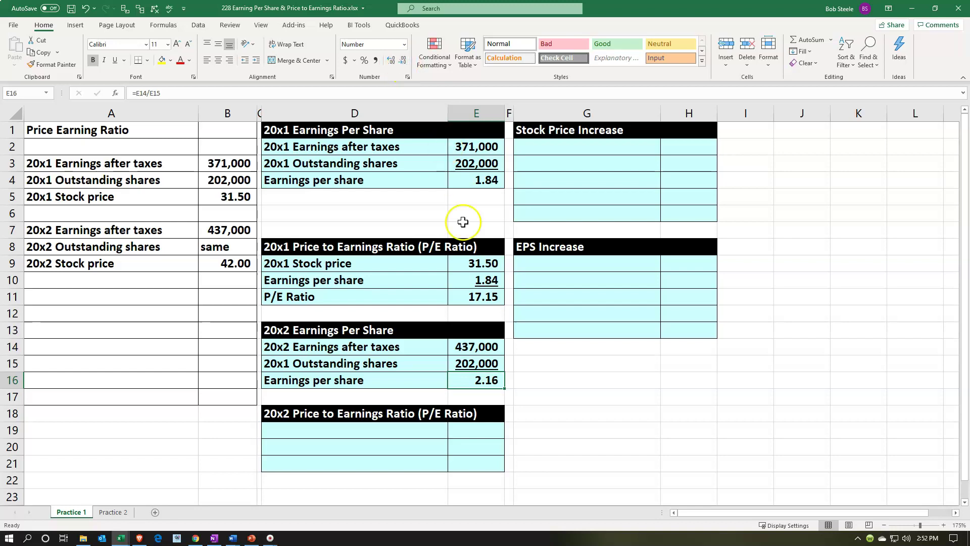
- Enter the check calculation =31.5/1.84 in the blank cell G15 and show it with two decimal places
left_click(347, 436)
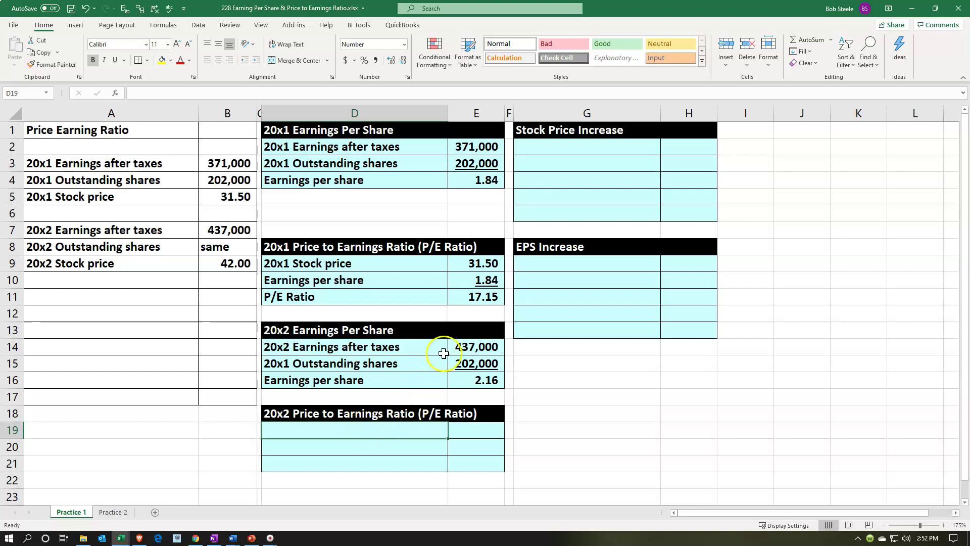
left_click(477, 298)
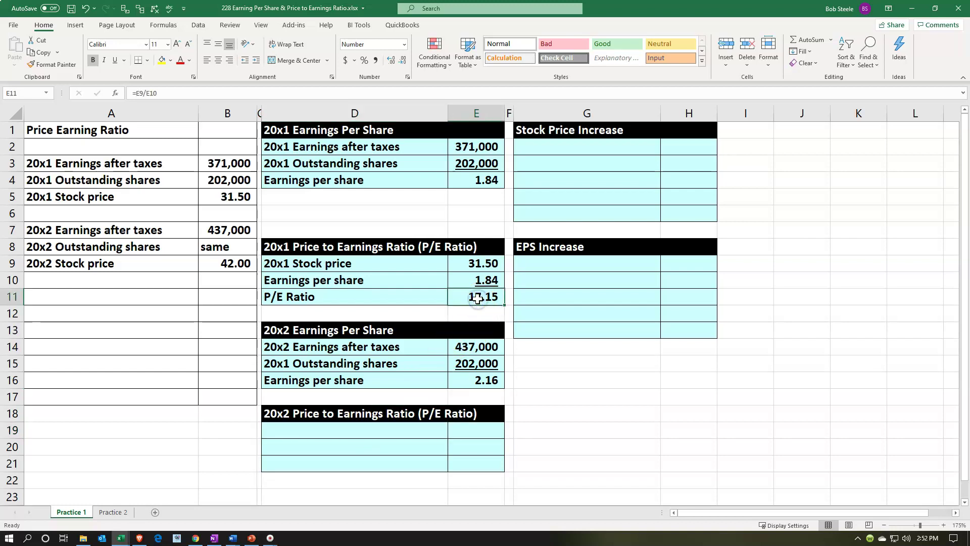
left_click(608, 364)
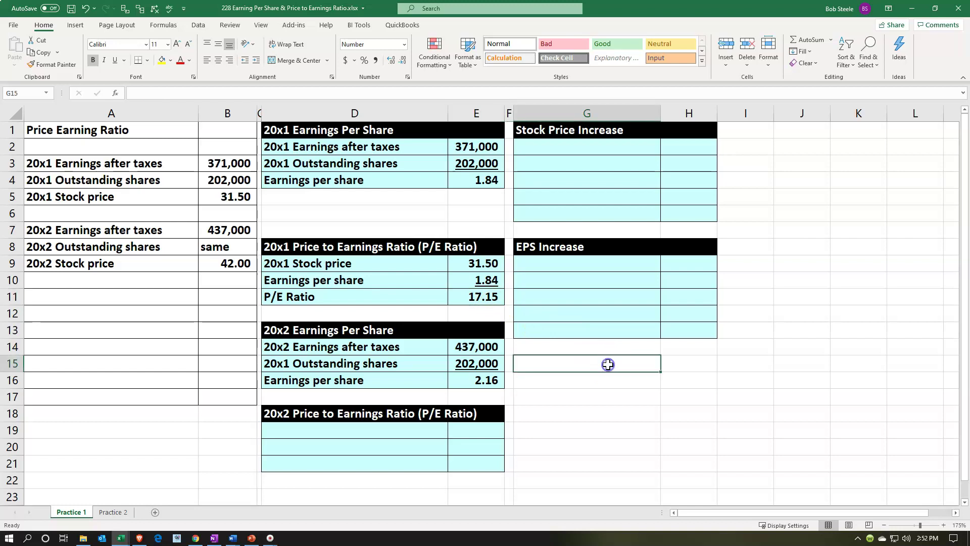
type("=")
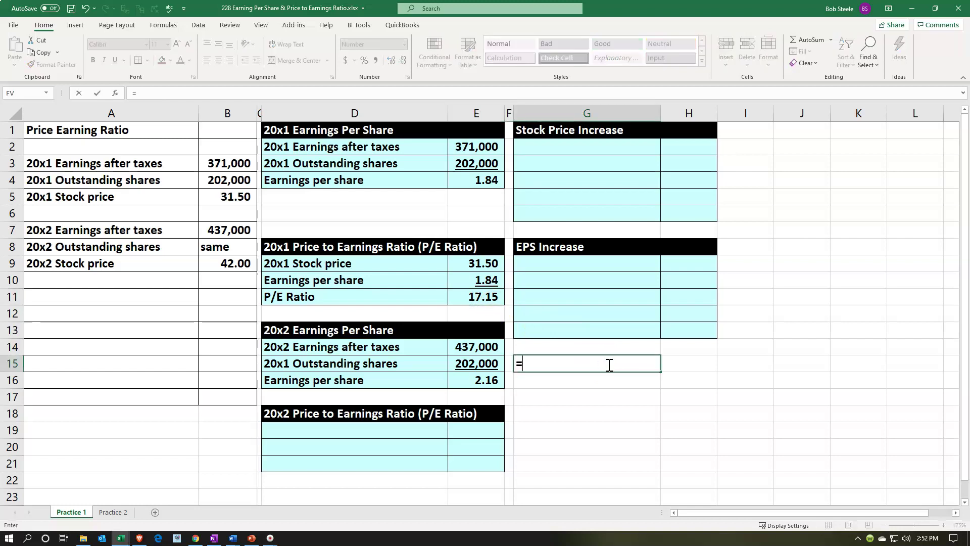
type("31.5/1.84")
key("Return")
left_click(608, 363)
left_click(391, 59)
left_click(391, 60)
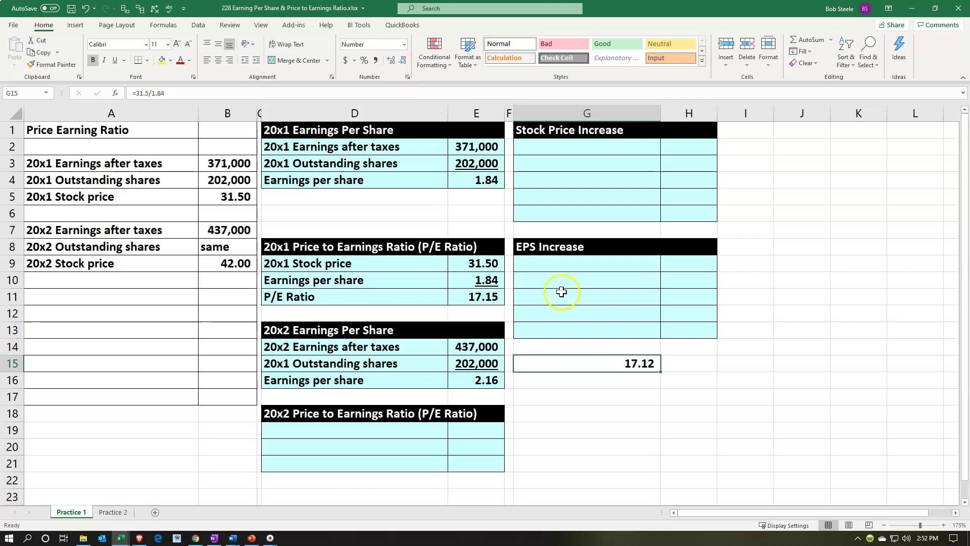
- Briefly show two extra decimals for the earnings per share in E10, and clear the check calculation from G15
double_click(609, 359)
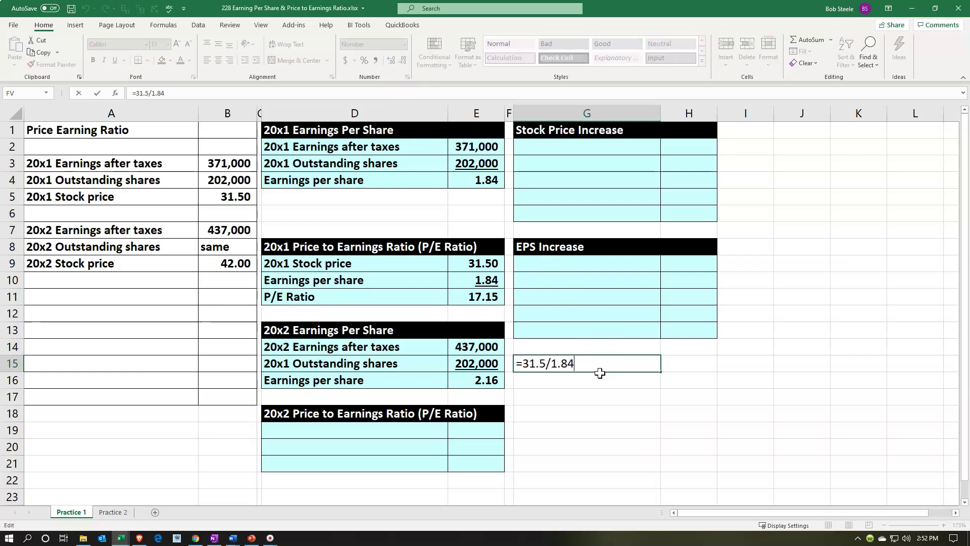
key("Return")
left_click(489, 279)
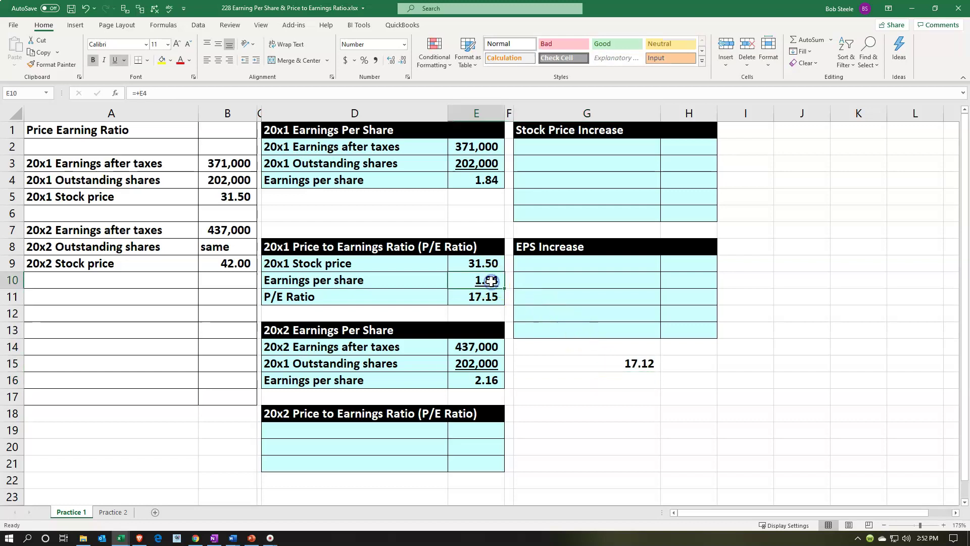
left_click(391, 60)
left_click(392, 61)
left_click(403, 62)
left_click(402, 61)
left_click(624, 364)
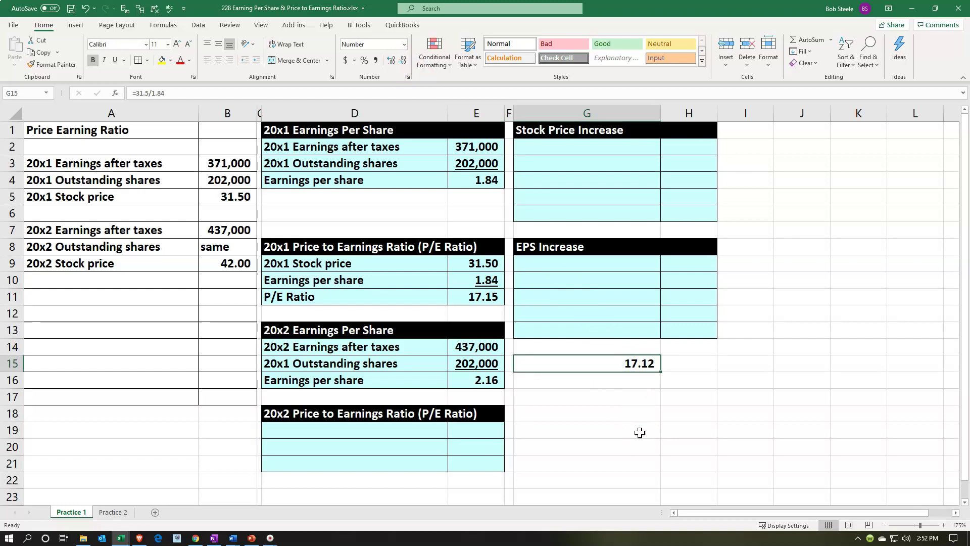
key("Delete")
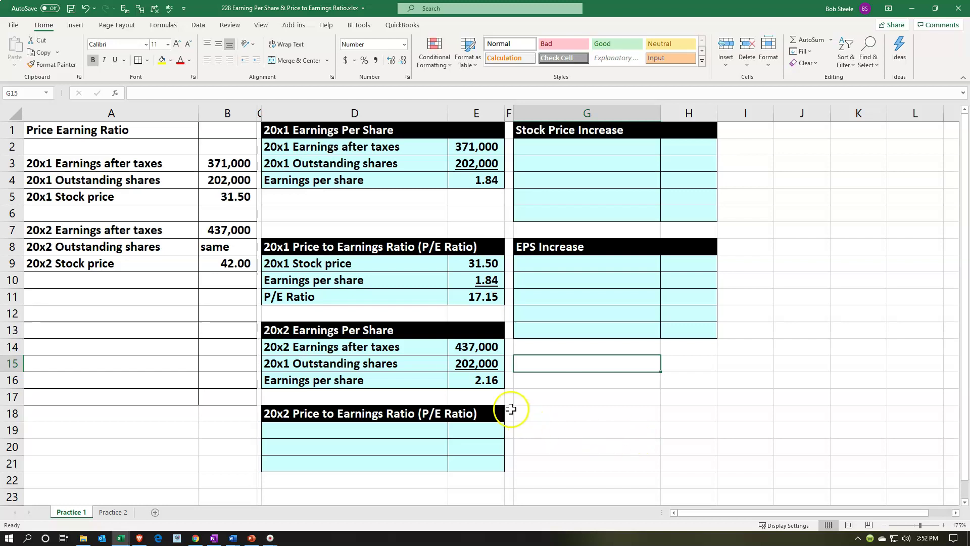
left_click(353, 433)
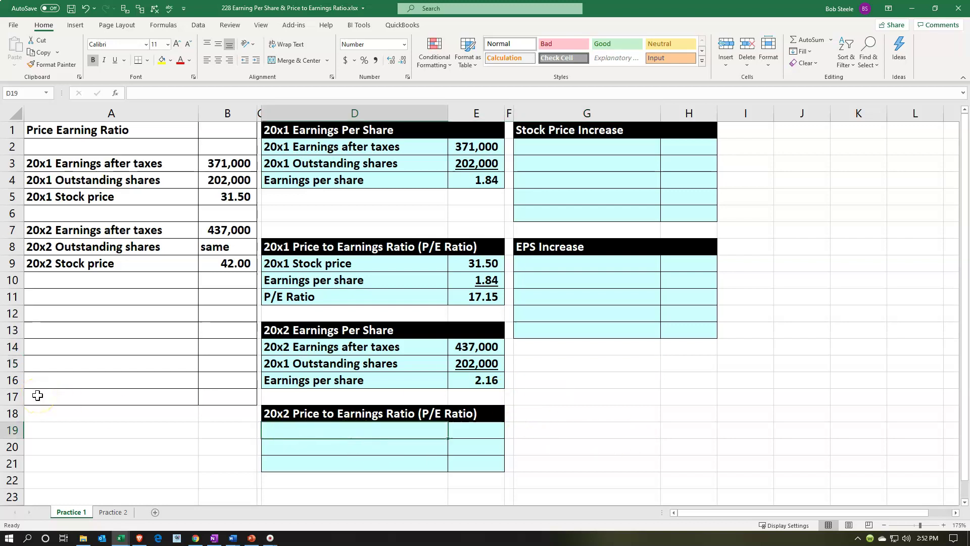
type("=")
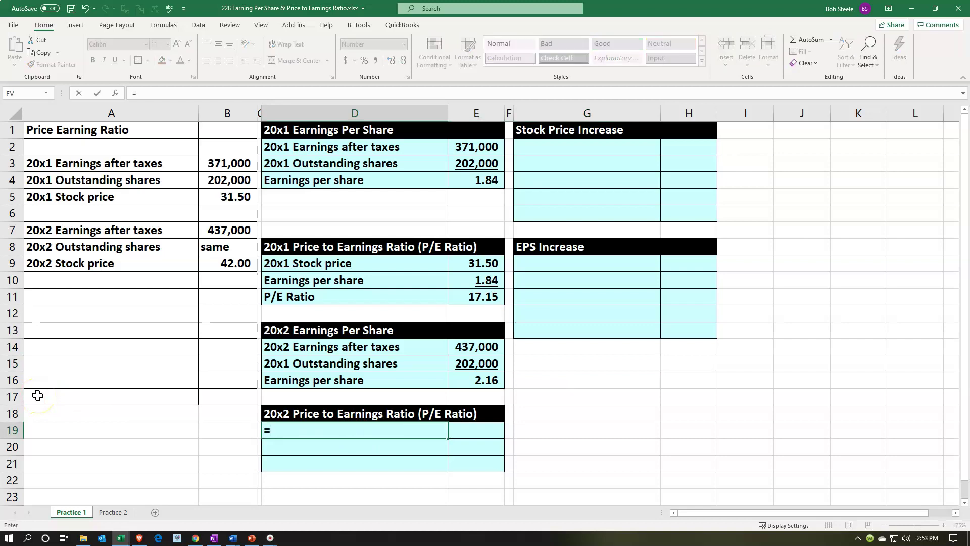
key("Up")
key("Up")
key("Up")
key("Up")
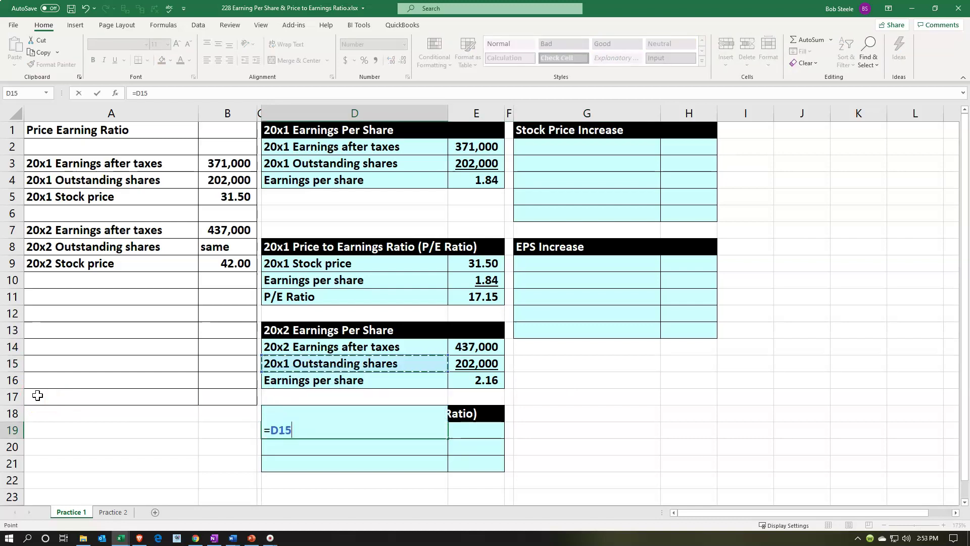
key("BackSpace")
key("BackSpace")
key("BackSpace")
key("BackSpace")
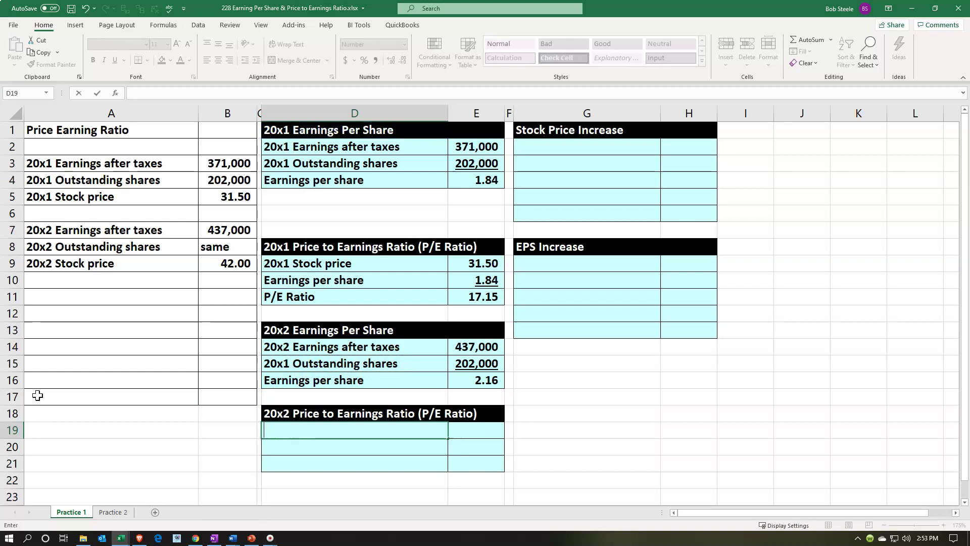
left_click(77, 394)
key("Escape")
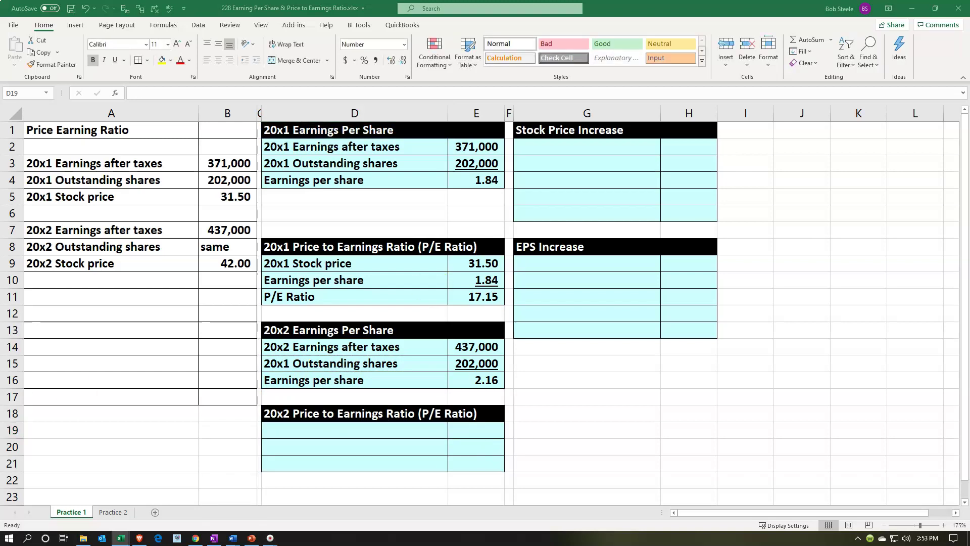
- Link cell D19 to the 20x2 Stock price label in A9
left_click(302, 430)
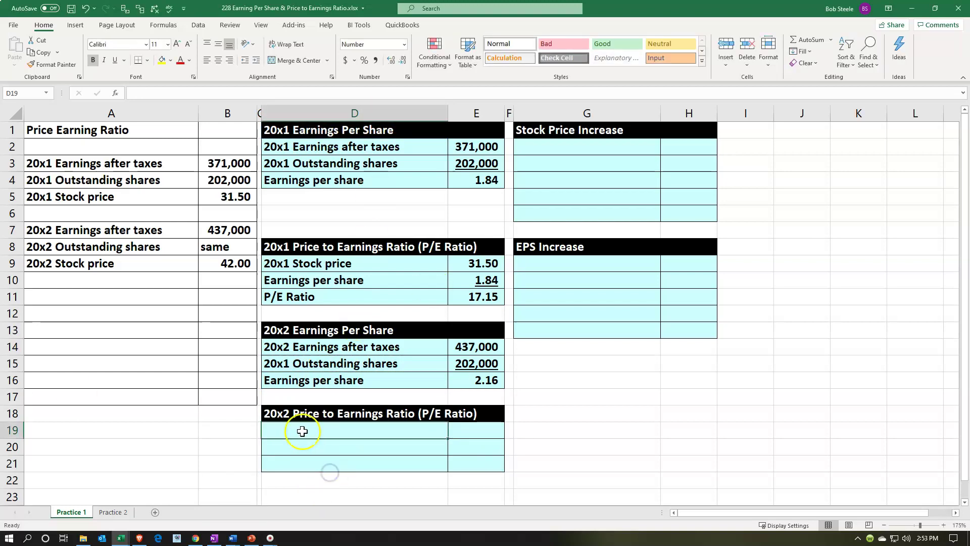
type("+")
key("Left")
key("Left")
key("Left")
key("Up")
key("Up")
key("Up")
key("Up")
key("Up")
key("Up")
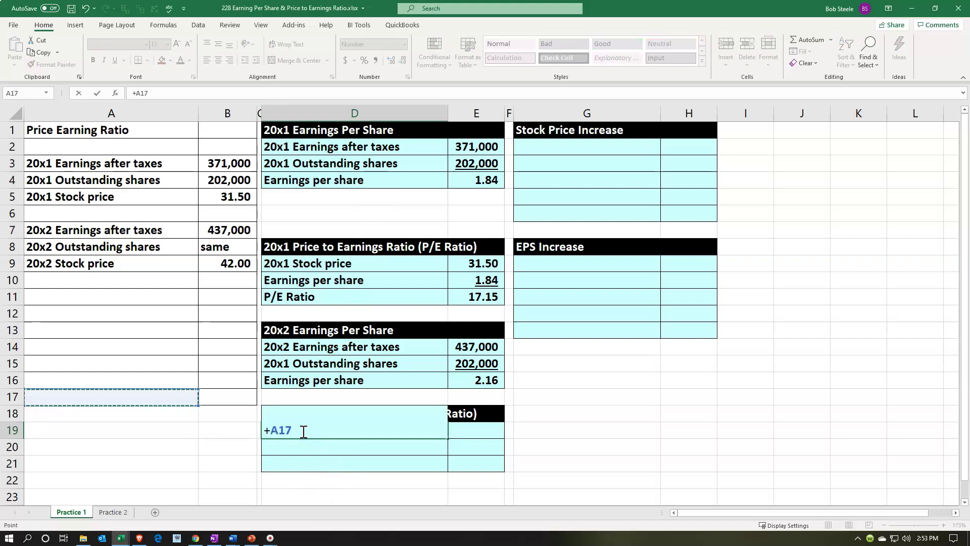
key("Up")
key("Up")
key("Up")
key("Up")
key("Tab")
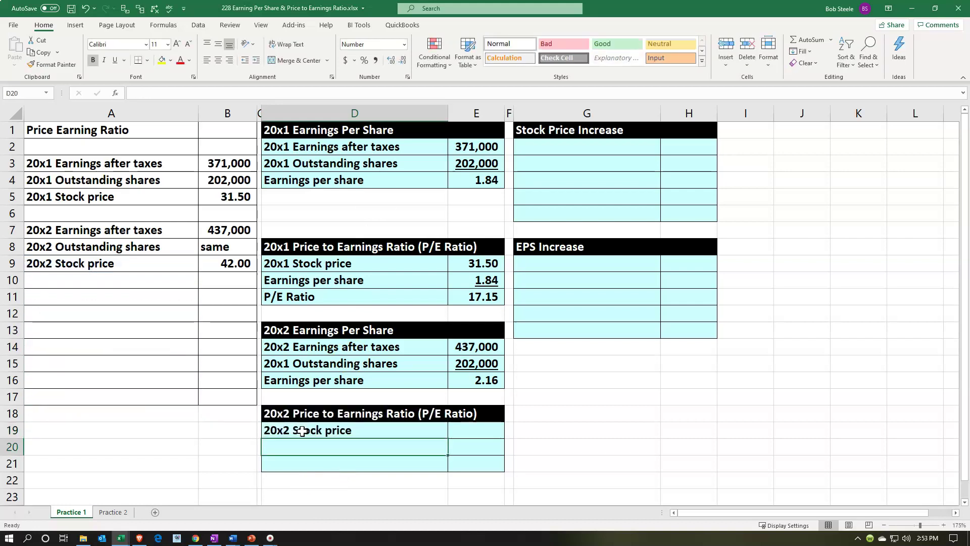
- Link cell E19 to the 20x2 stock price amount in B9
type("+")
key("Left")
key("Left")
key("Left")
key("Up")
key("Up")
key("Up")
key("Up")
key("Up")
key("Up")
key("Up")
key("Up")
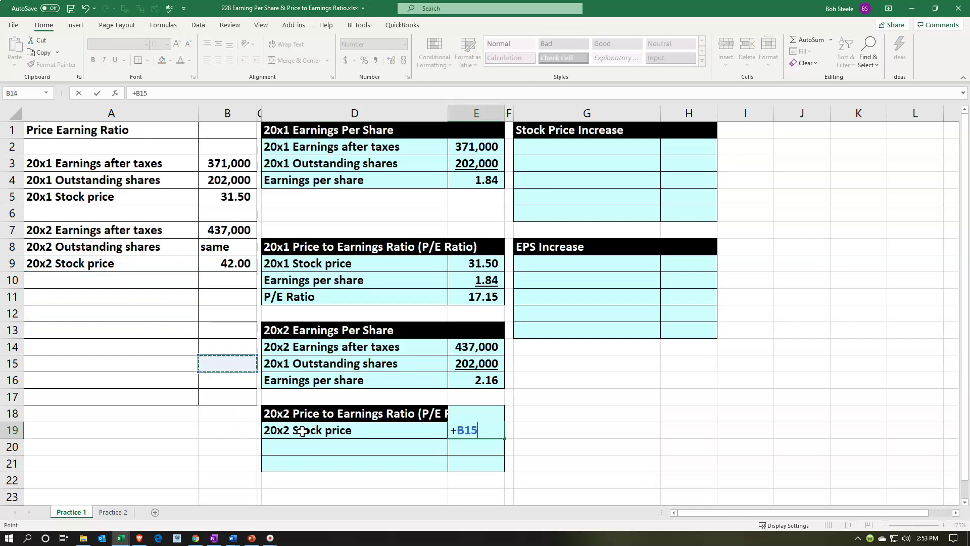
key("Up")
key("Return")
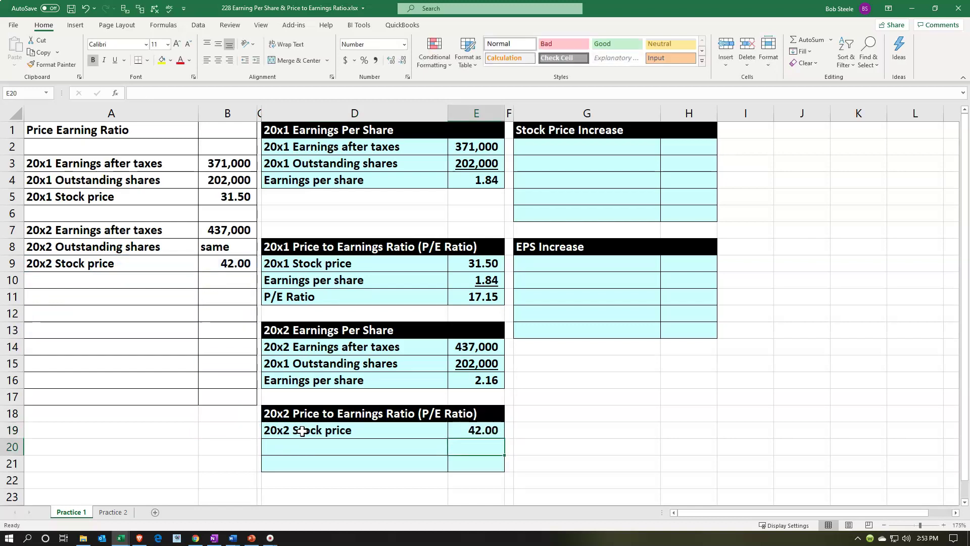
- Link cell D20 to the Earnings per share label in D16
key("Left")
type("+")
key("Up")
key("Up")
key("Up")
key("Up")
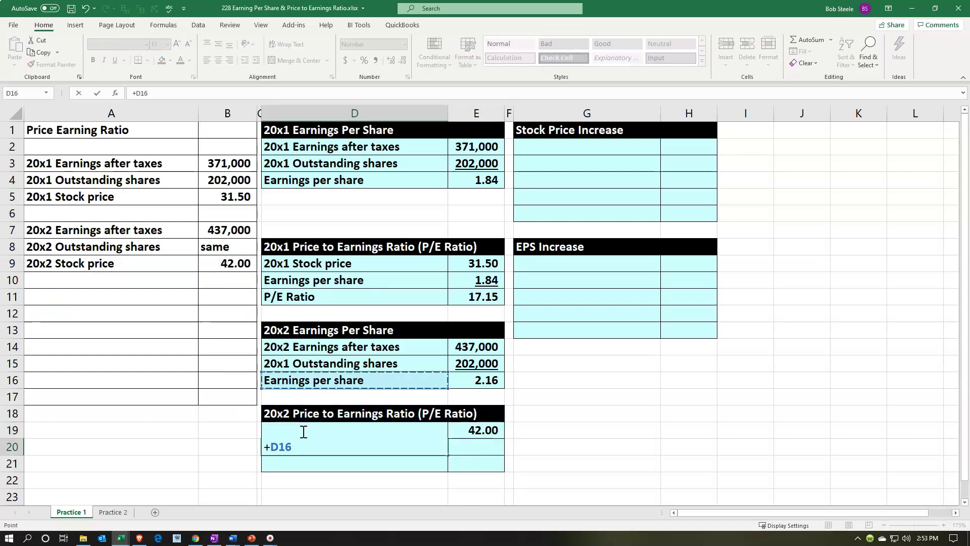
key("Tab")
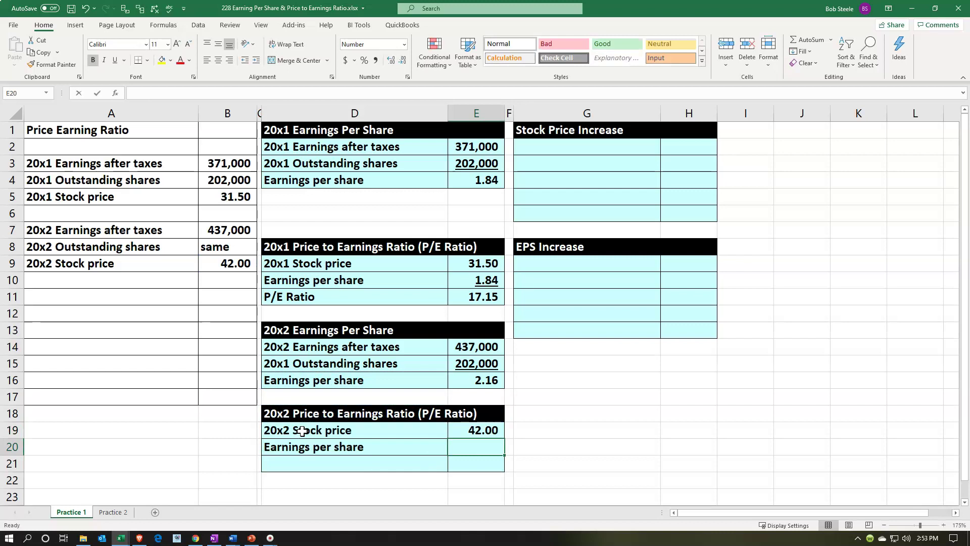
- Link cell E20 to the 20x2 earnings per share in E16 and keep it at two decimal places
type("=")
key("Up")
key("Up")
key("Up")
key("Up")
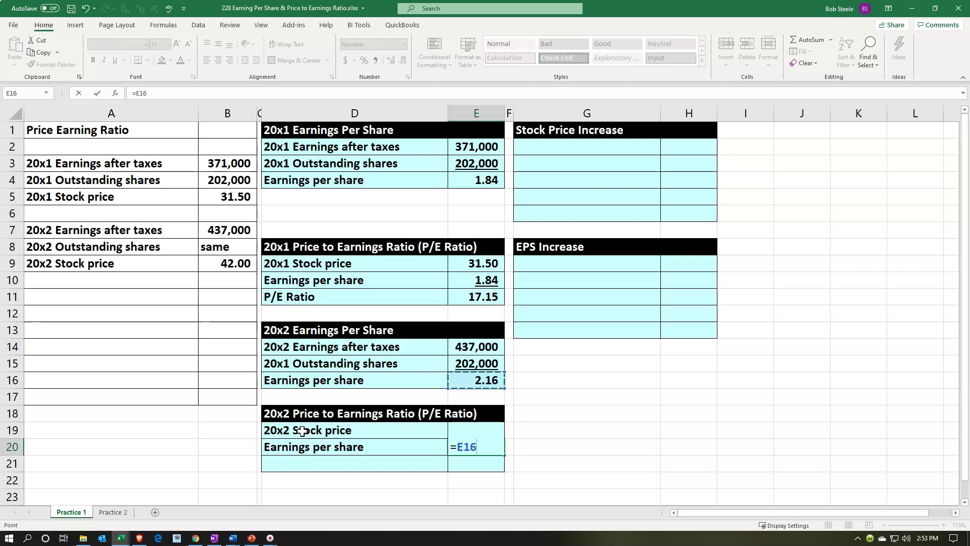
key("Return")
key("Up")
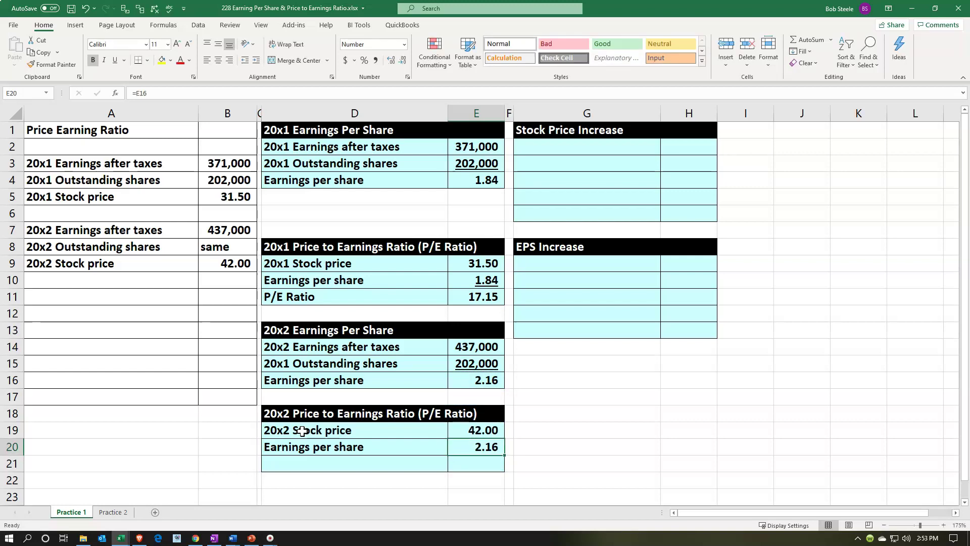
left_click(390, 60)
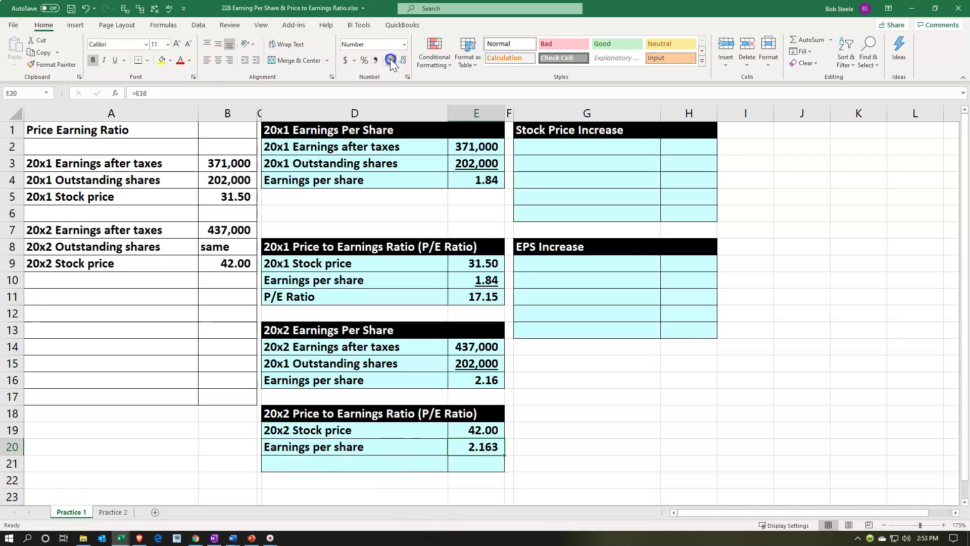
left_click(402, 59)
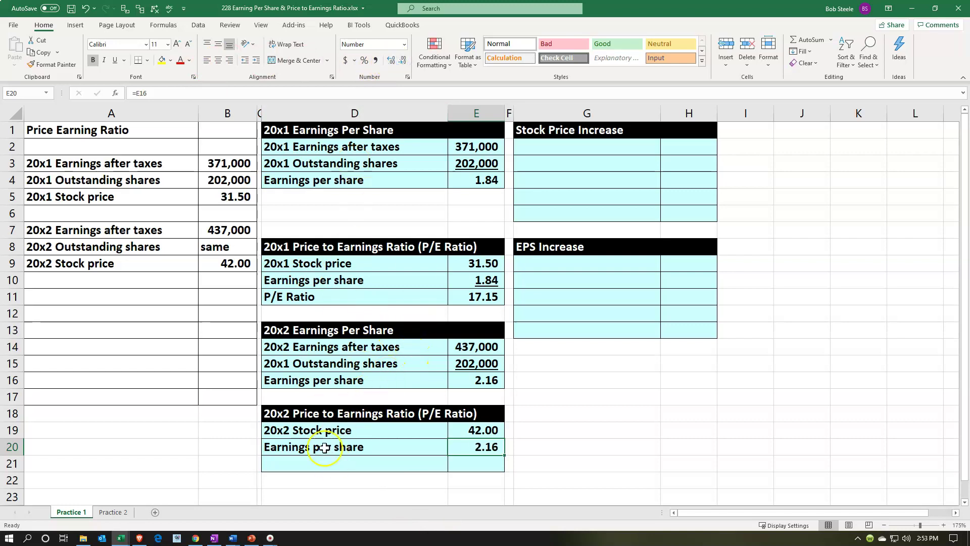
- Link cell D21 to the P/E Ratio label in D11
left_click(315, 461)
type("+")
key("Up")
key("Up")
key("Up")
key("Up")
key("Up")
key("Up")
key("Up")
key("Up")
key("Up")
key("Up")
key("Return")
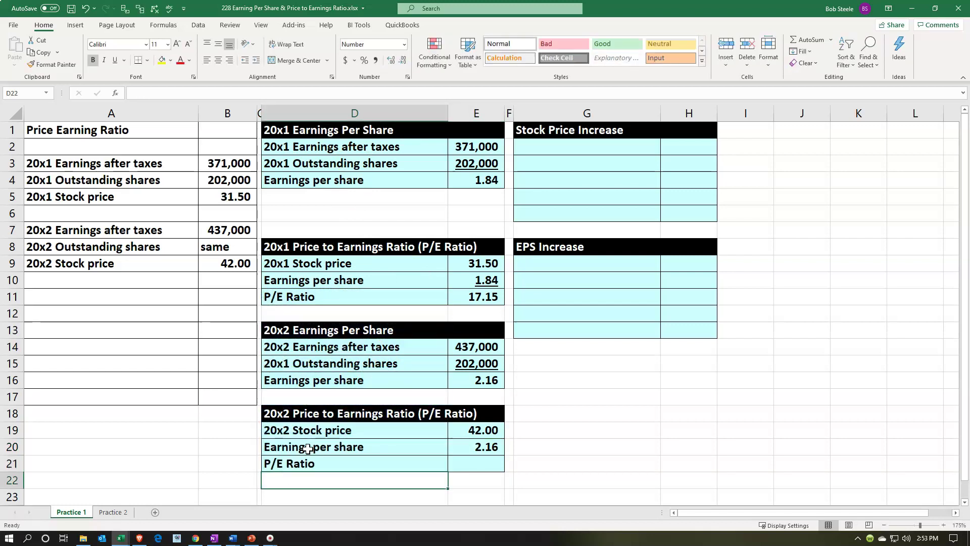
- Calculate the 20x2 P/E ratio in E21 by dividing the stock price in E19 by earnings per share in E20
key("Up")
key("Right")
type("=")
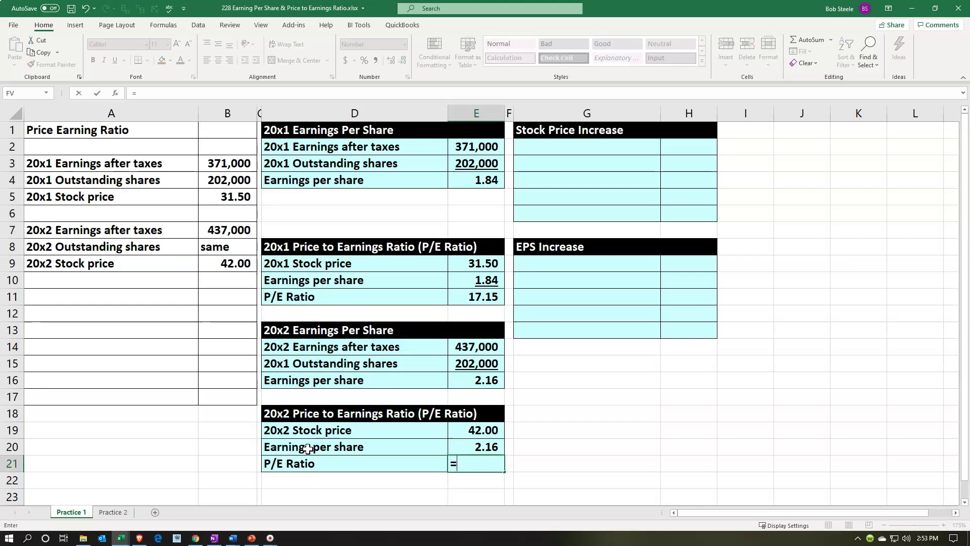
key("Up")
key("Up")
type("/")
key("Up")
key("Return")
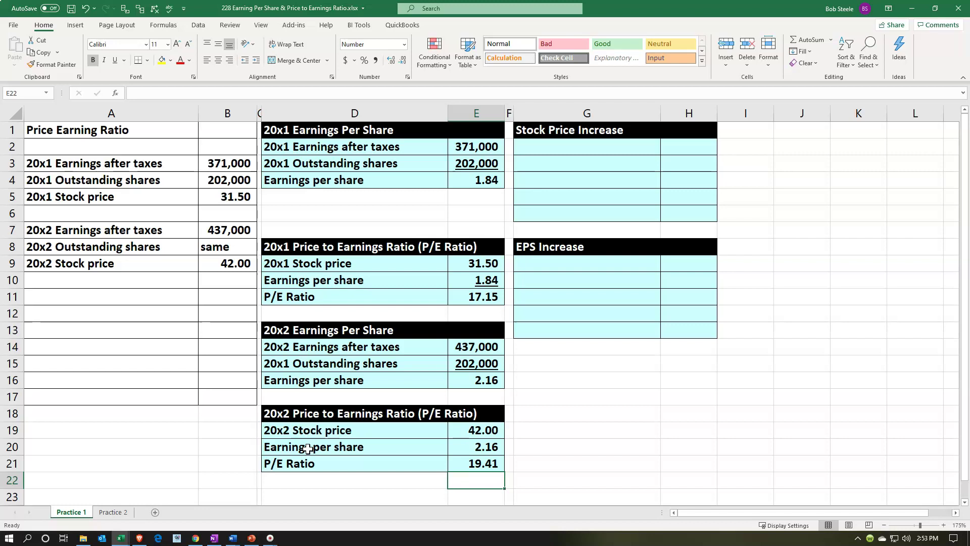
- Link cell G2 to the 20x2 Stock price label in A9
left_click(628, 231)
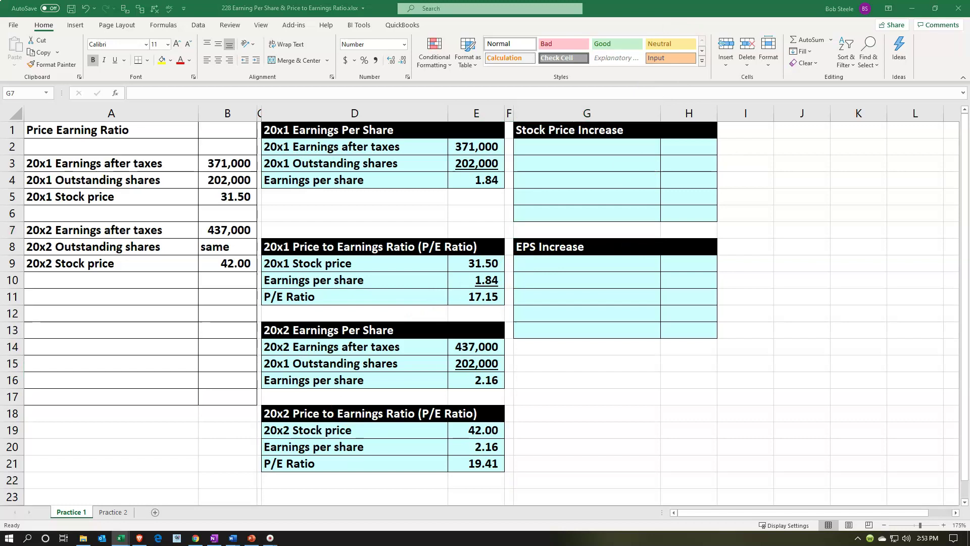
left_click(561, 147)
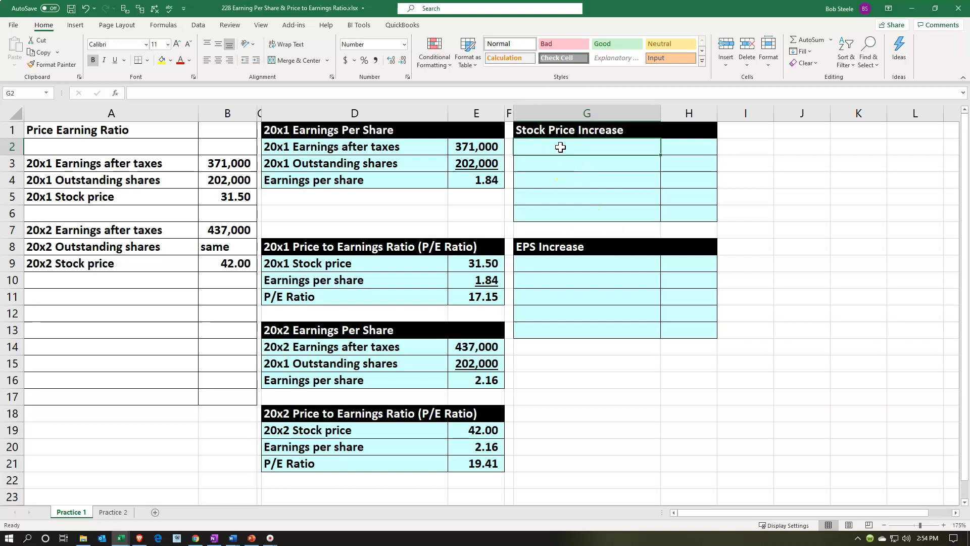
type("=")
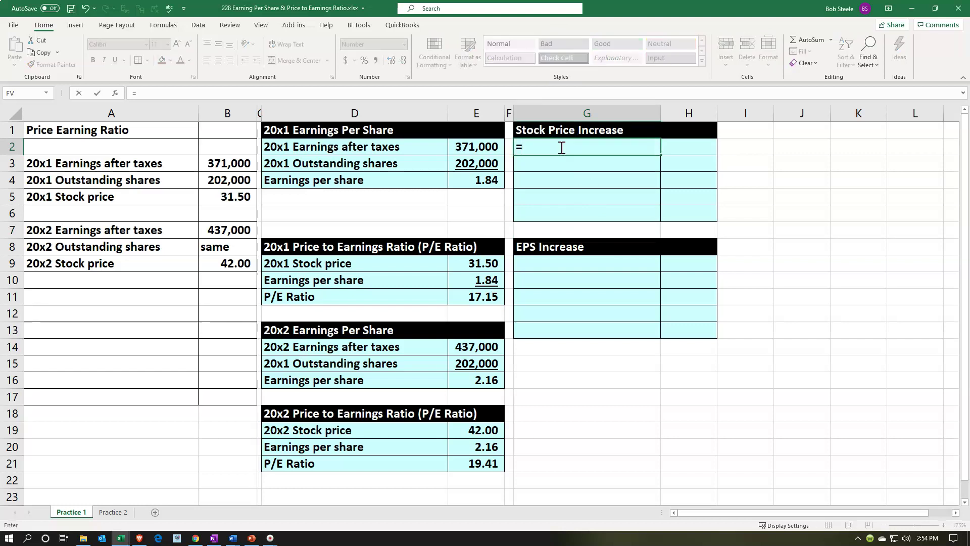
key("Left")
key("Left")
key("Left")
key("Left")
key("Left")
key("Left")
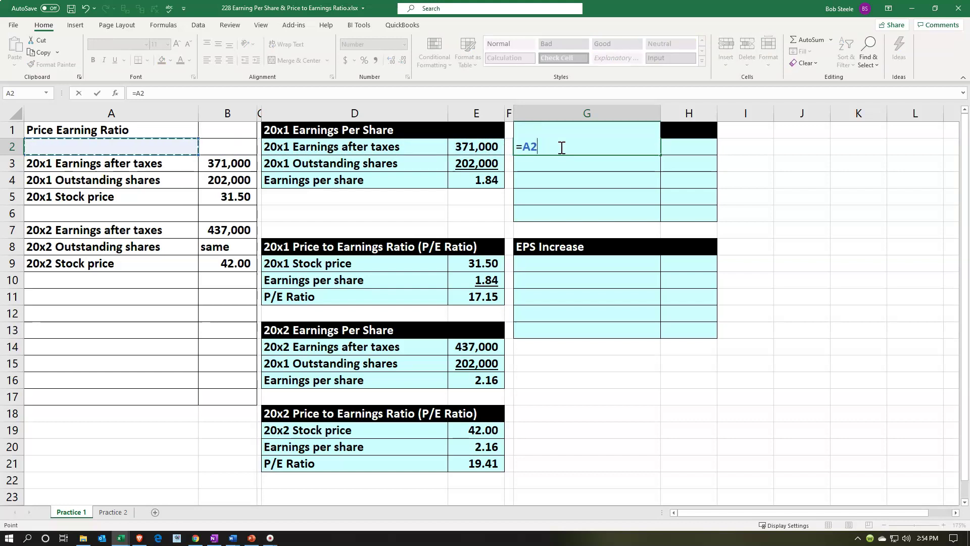
key("Down")
key("Down")
key("Down")
key("Down")
key("Down")
key("Down")
key("Down")
key("Return")
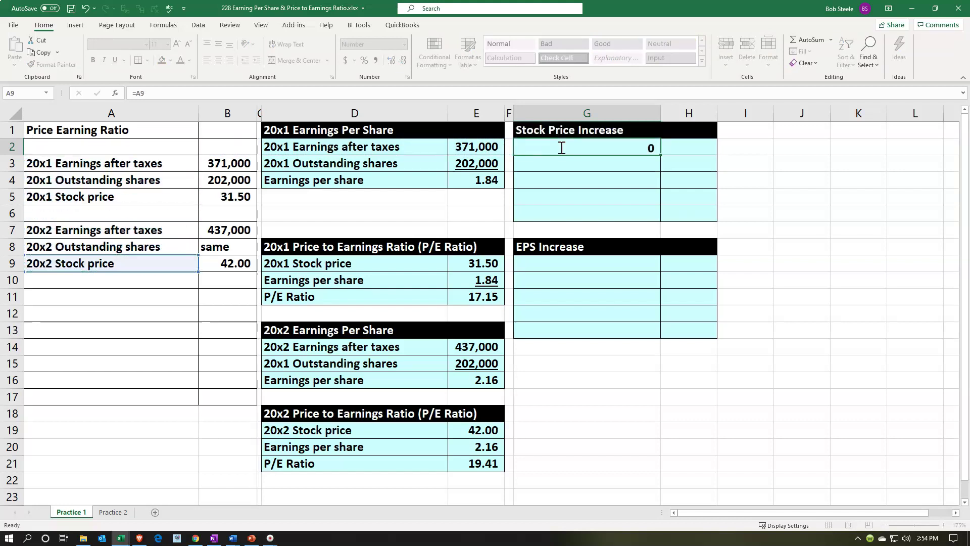
- Link cell H2 to the 20x2 stock price in B9
key("Right")
type("+")
key("Left")
key("Left")
key("Left")
key("Left")
key("Left")
key("Down")
key("Down")
key("Down")
key("Down")
key("Down")
key("Down")
key("Down")
key("Left")
key("Return")
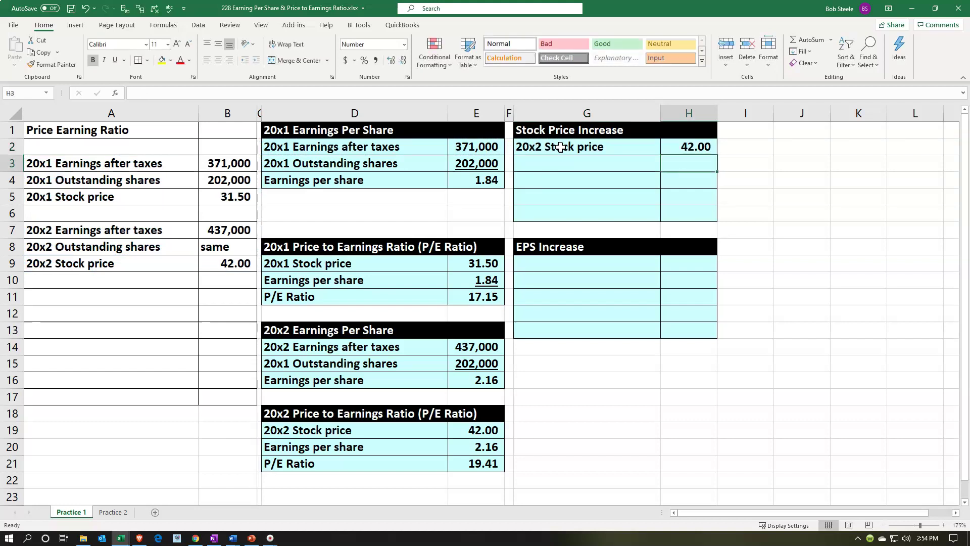
- Link cell G3 to the 20x1 Stock price label in A5
key("Left")
type("+")
key("Left")
key("Left")
key("Left")
key("Left")
key("Left")
key("Left")
key("Down")
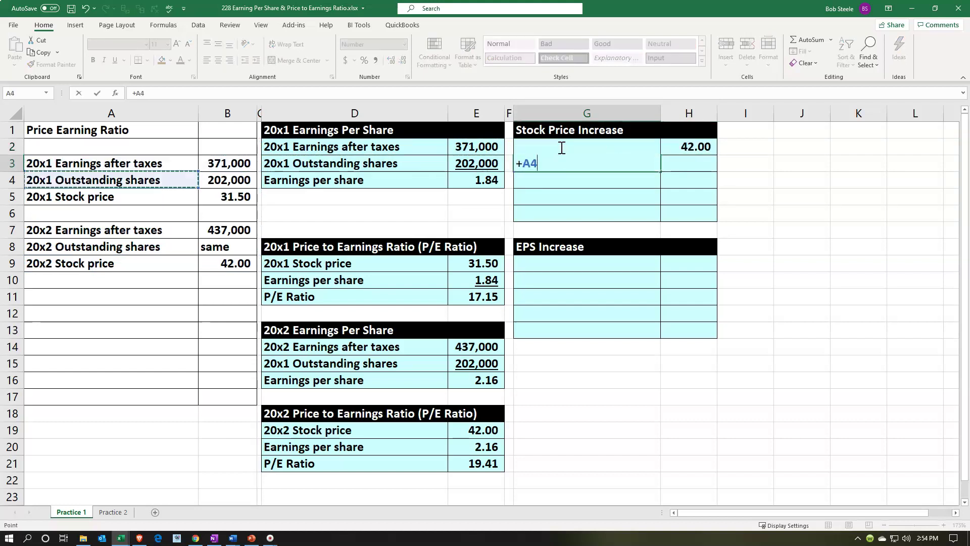
key("Down")
key("Tab")
- Link cell H3 to the 20x1 stock price in B5
type("+")
key("Left")
key("Left")
key("Left")
key("Left")
key("Left")
key("Left")
key("Down")
key("Down")
key("Return")
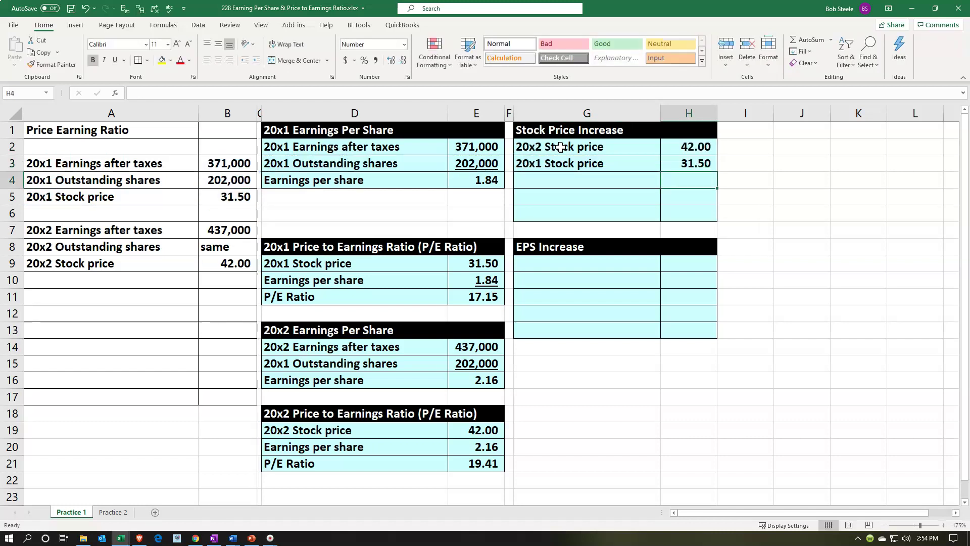
- Label G4 "Difference" and calculate it in H4 by subtracting the 20x1 stock price in H3 from the 20x2 price in H2
key("Left")
type("Difference")
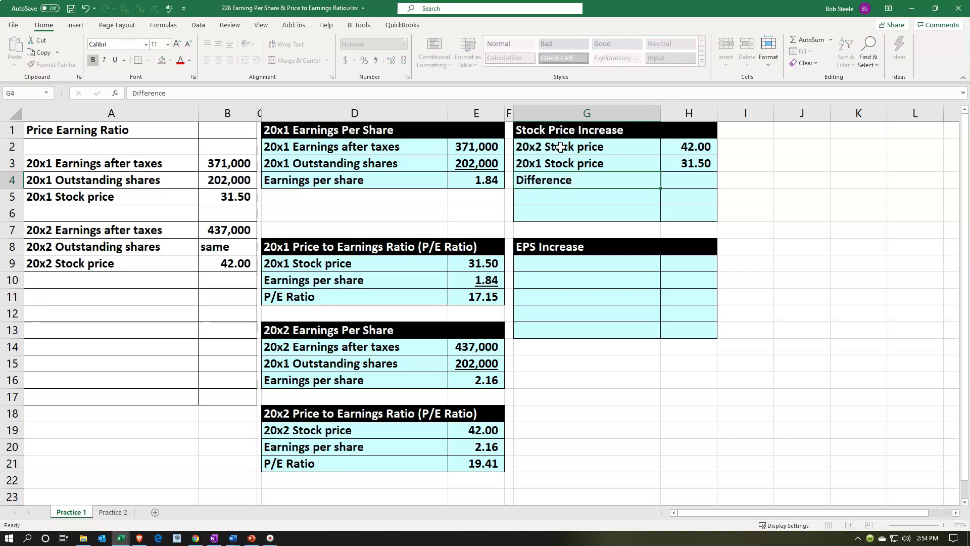
key("Right")
type("+")
key("Up")
key("Up")
type("-")
key("Up")
key("Return")
- Underline the 20x1 stock price in H3
key("Left")
key("Up")
key("Up")
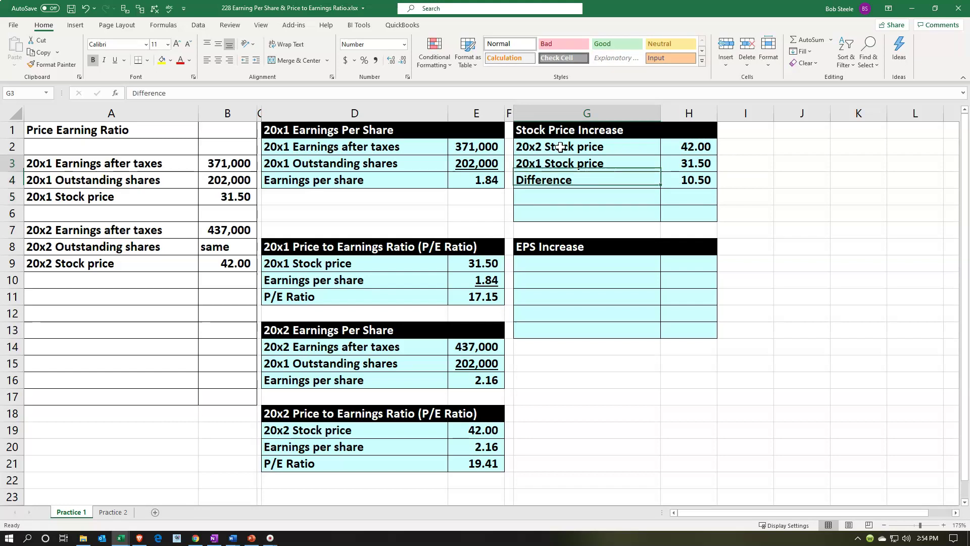
key("Right")
left_click(115, 60)
key("Down")
key("Down")
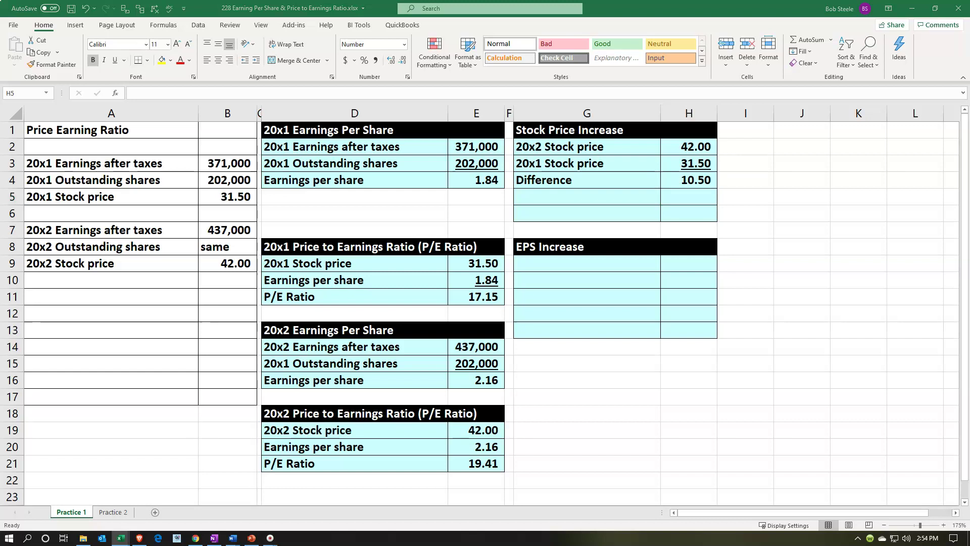
- Label G5 "20x1 Stock price" and link H5 to the 20x1 stock price in H3
left_click(579, 198)
type("20x1 Stock price")
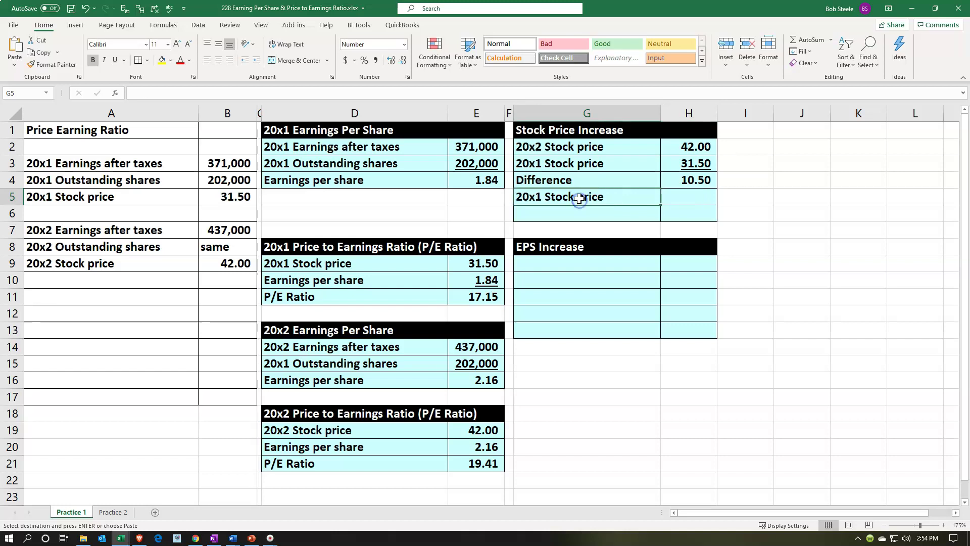
key("Right")
type("+")
key("Up")
key("Up")
key("Return")
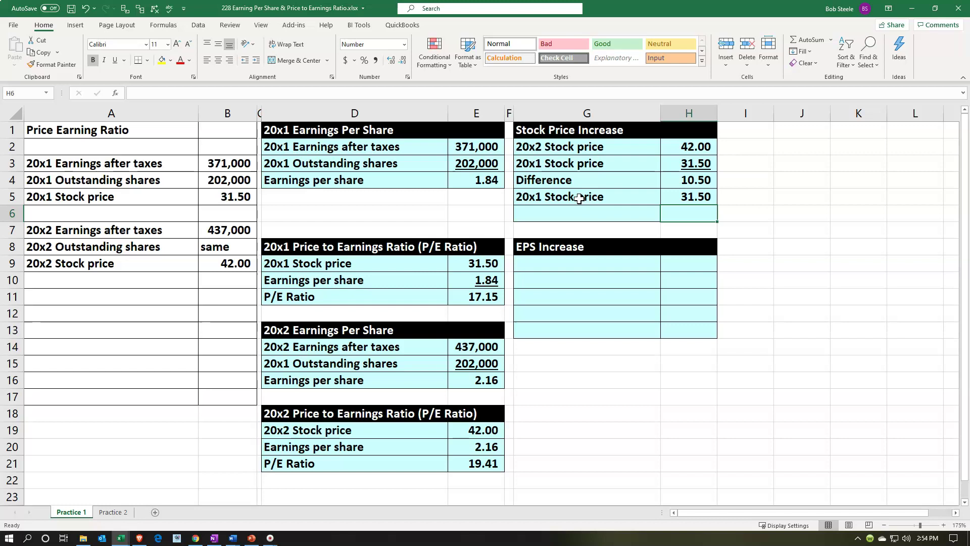
- Calculate the percentage increase in H6 by dividing H4 by H5, formatted as a percent, and label G6 "Stock price increase"
type("=")
key("Up")
key("Up")
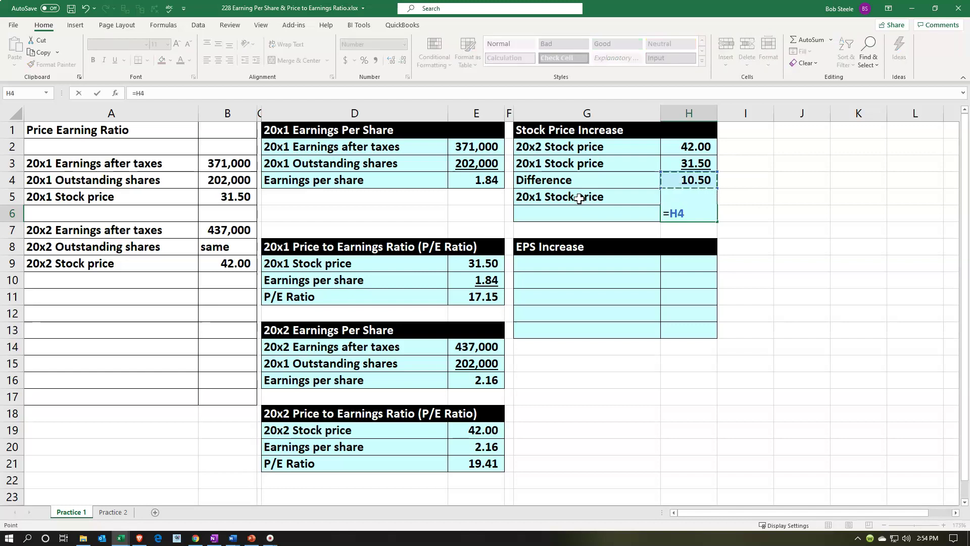
type("/")
key("Up")
key("Return")
key("Up")
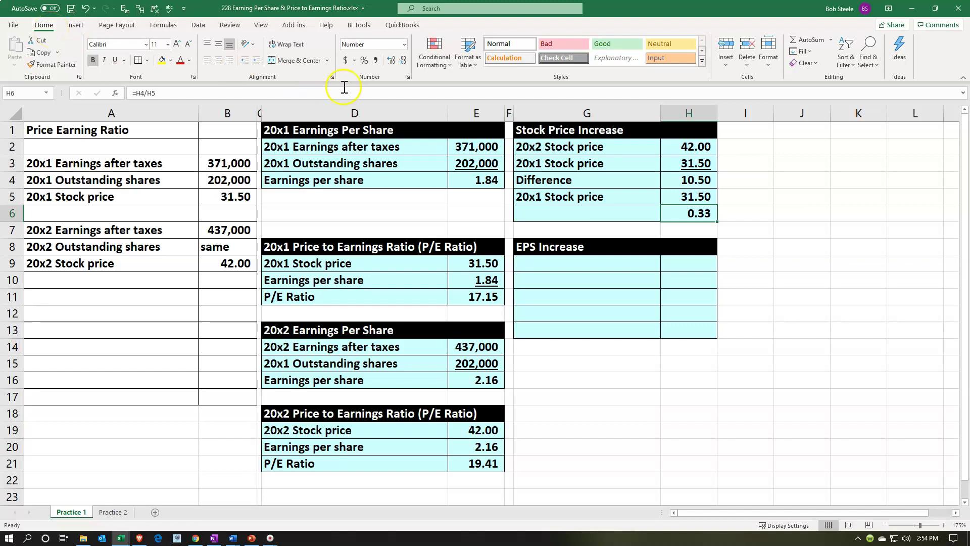
left_click(364, 60)
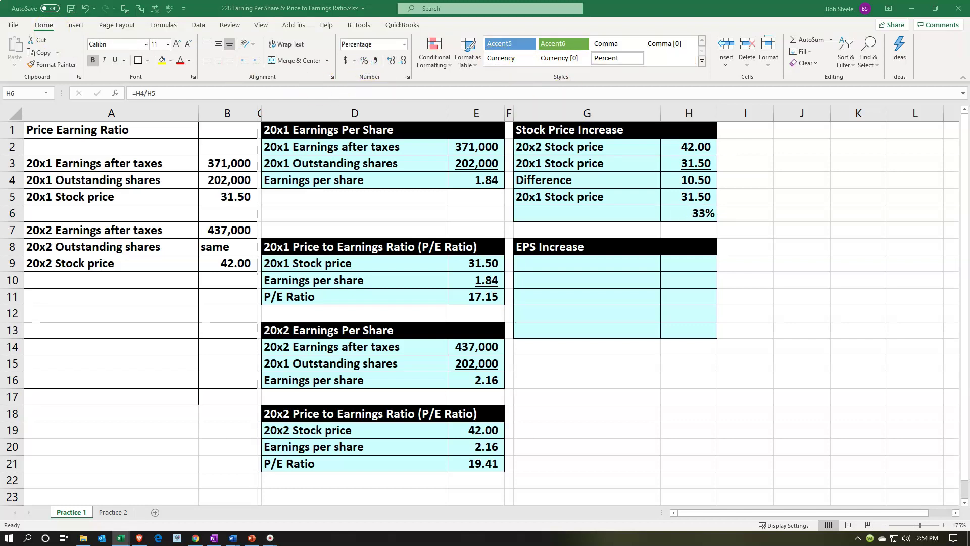
left_click(578, 210)
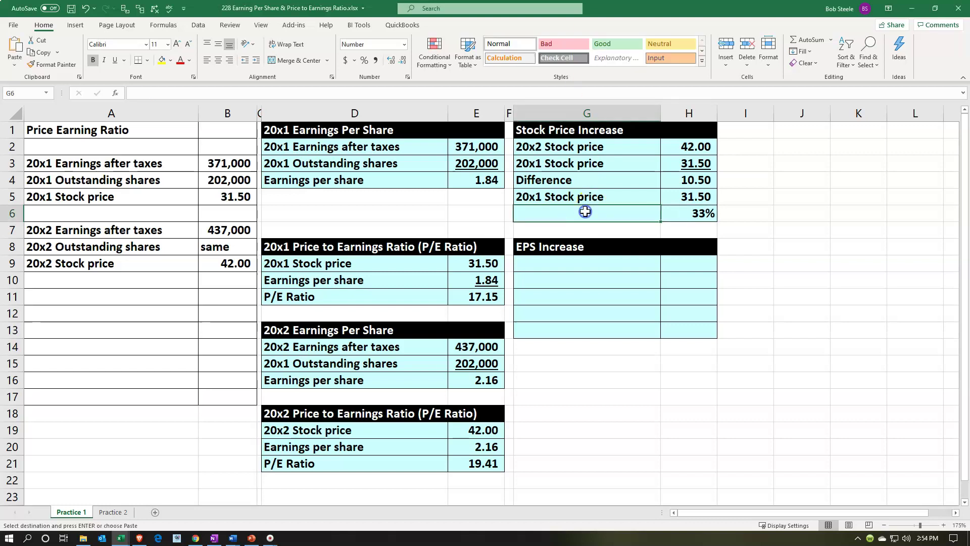
type("Stock price increase")
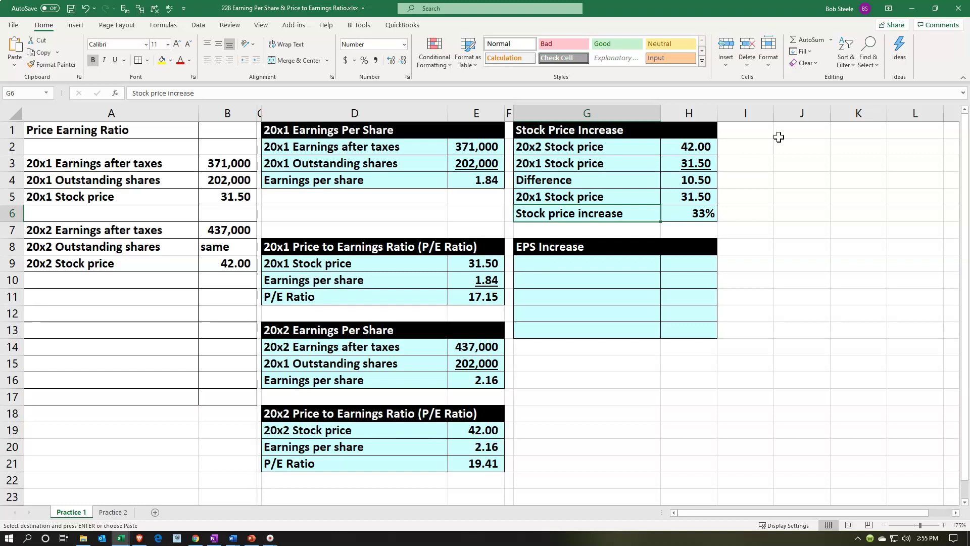
left_click(762, 146)
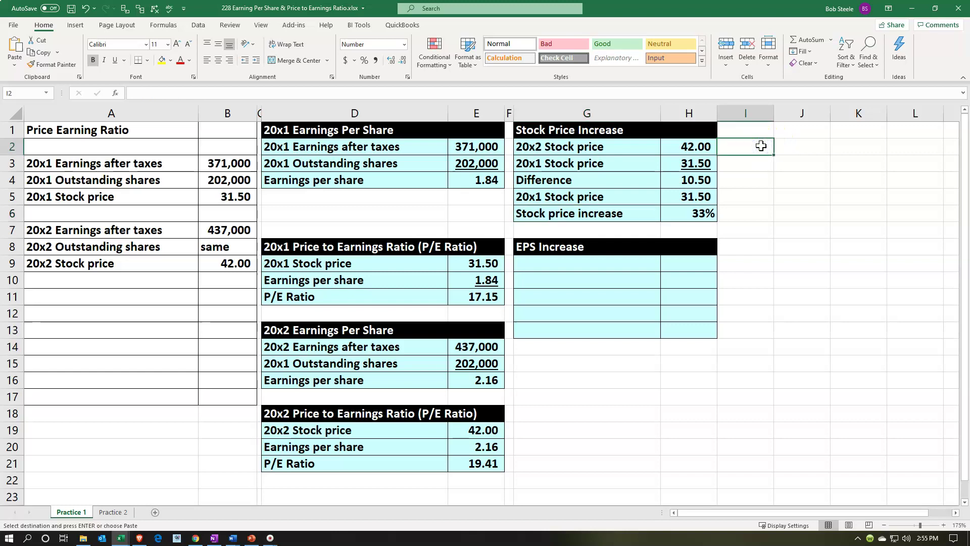
key("Down")
key("Down")
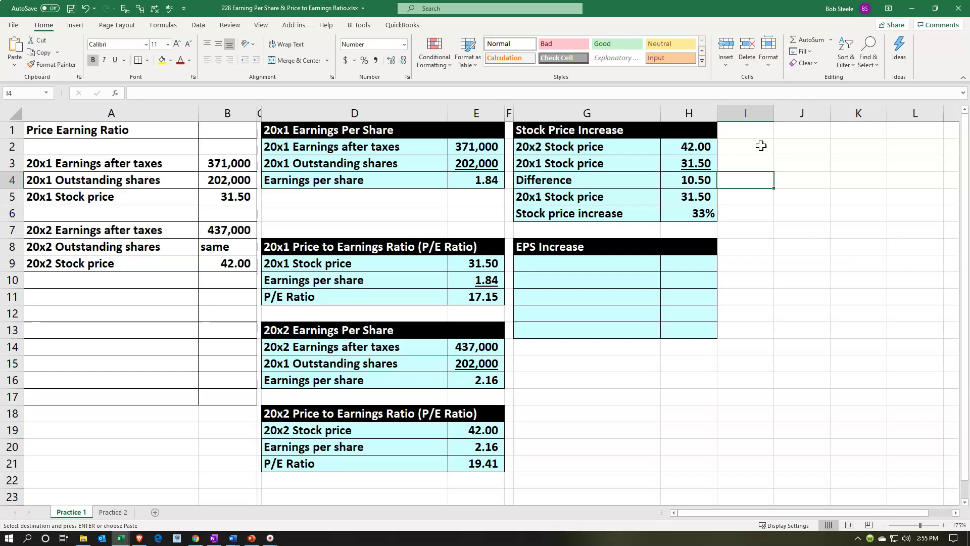
key("Down")
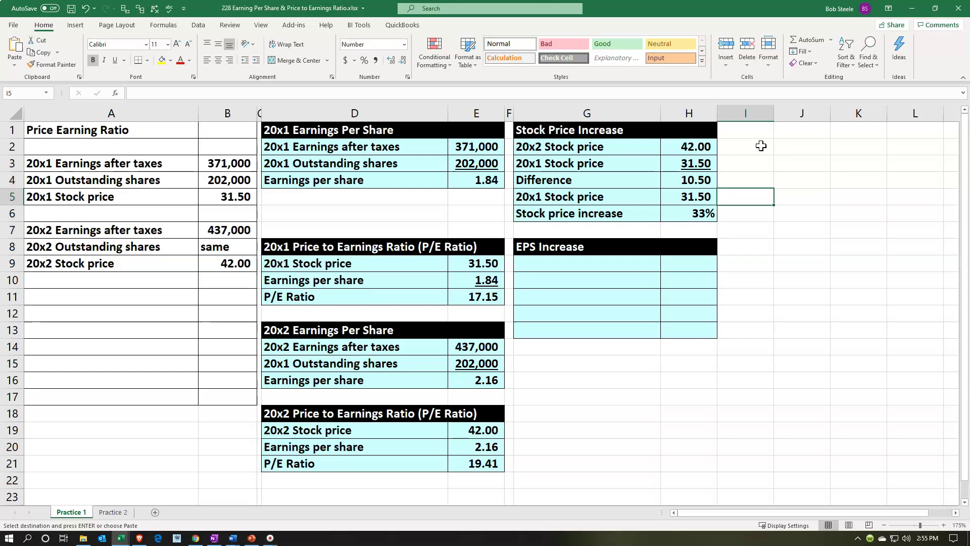
key("Down")
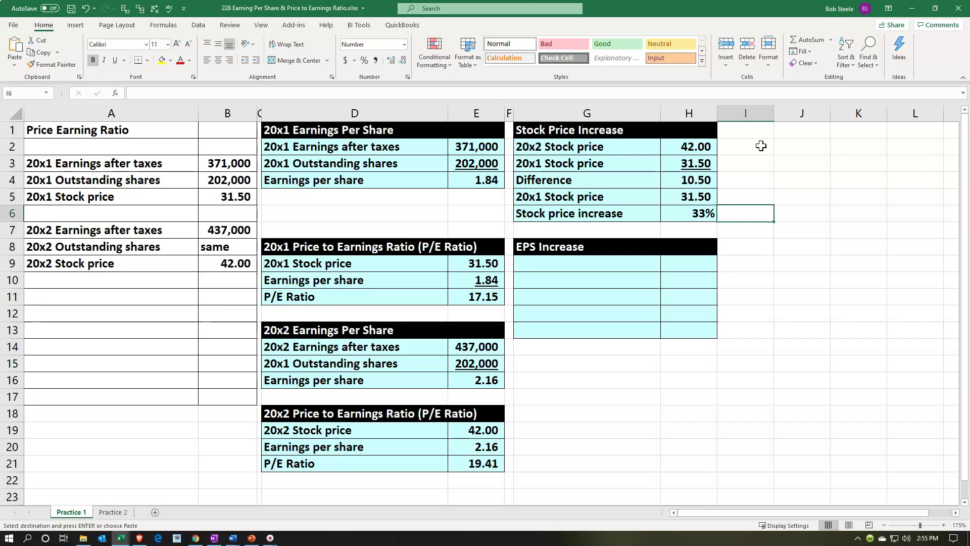
- Show the stock price increase in H6 with two decimal places and underline the 20x1 stock price in H5
key("Left")
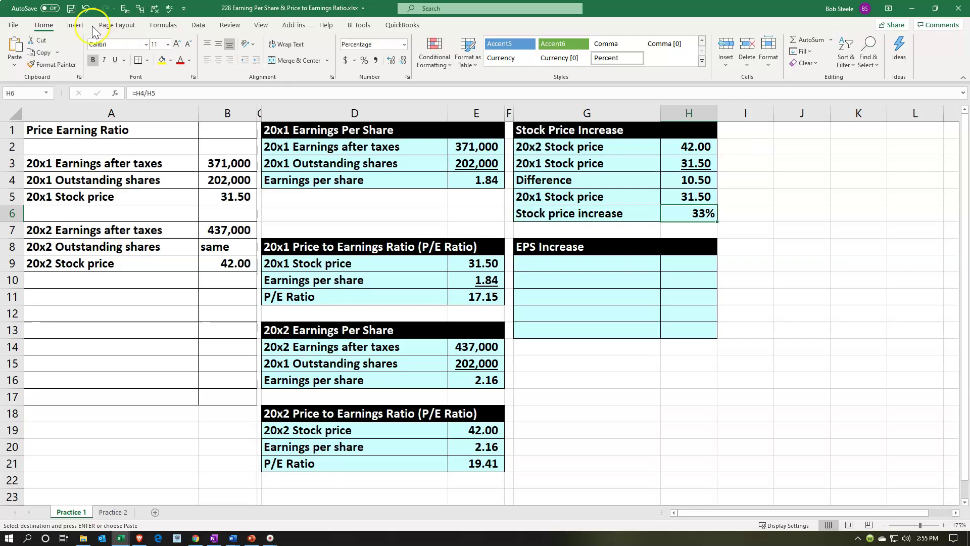
left_click(391, 60)
left_click(390, 61)
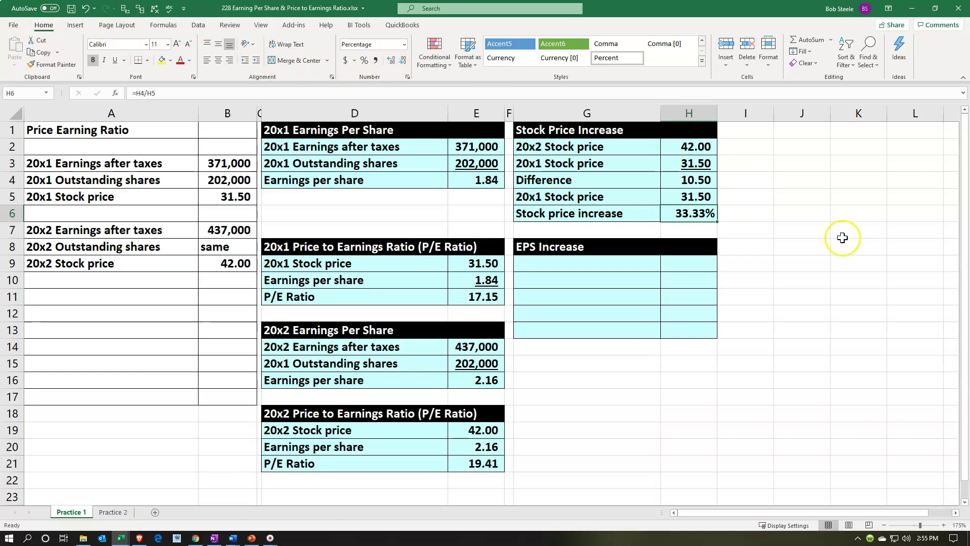
left_click(702, 198)
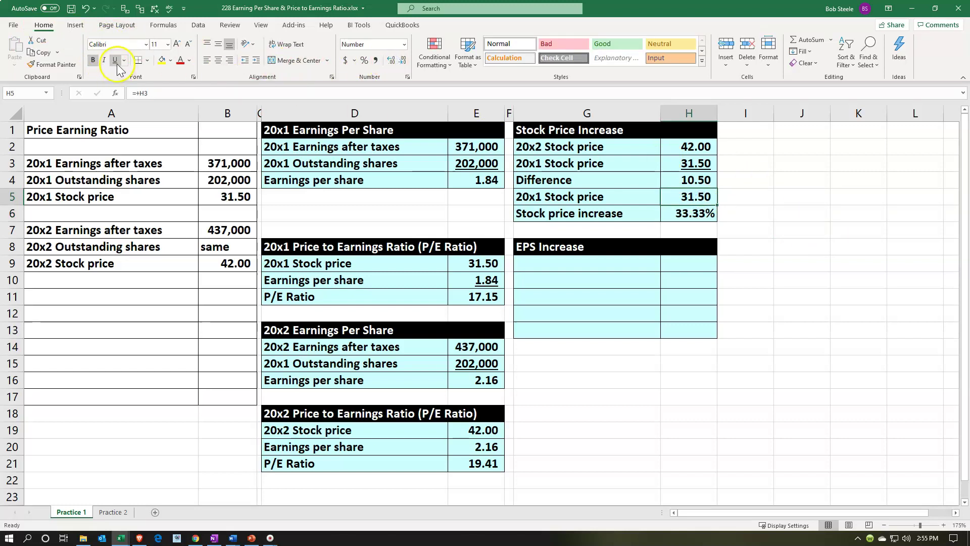
left_click(693, 217)
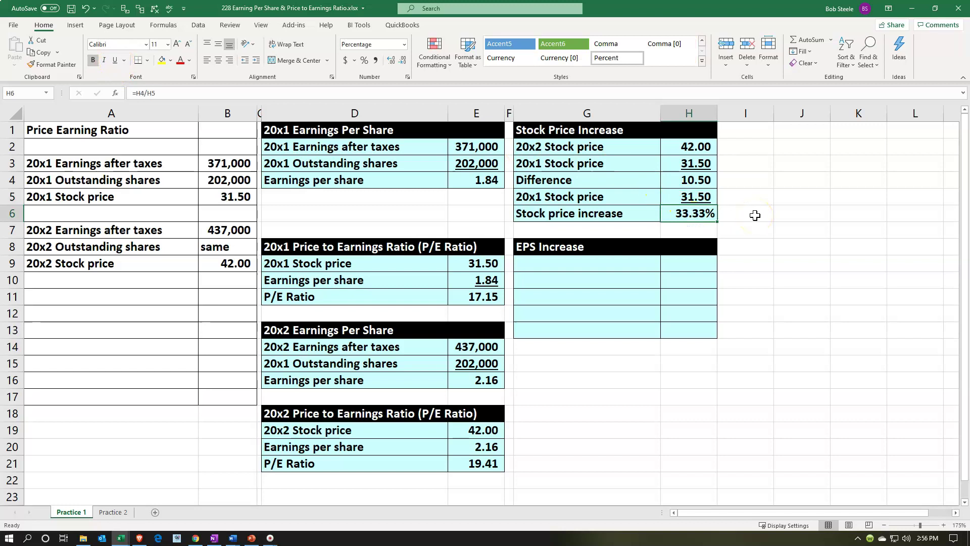
left_click(749, 180)
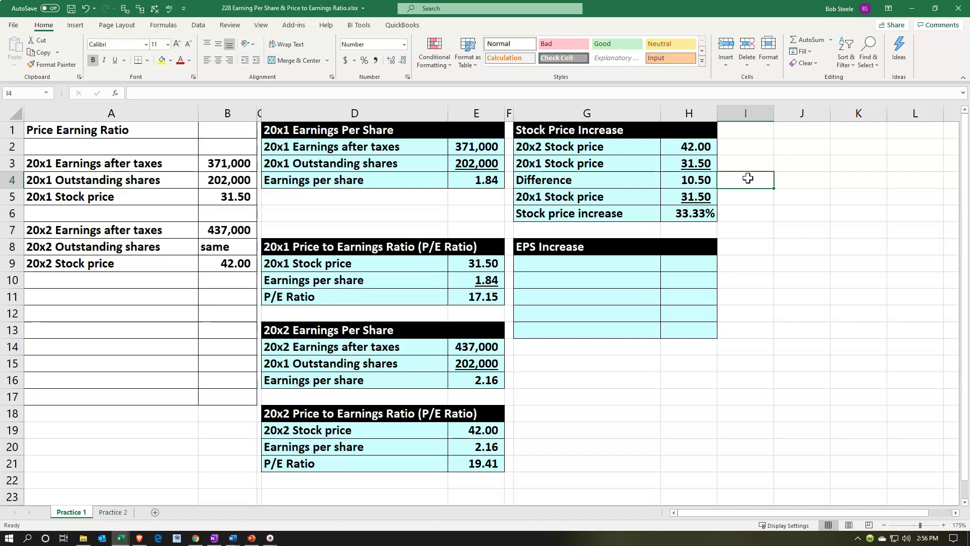
key("Down")
key("Down")
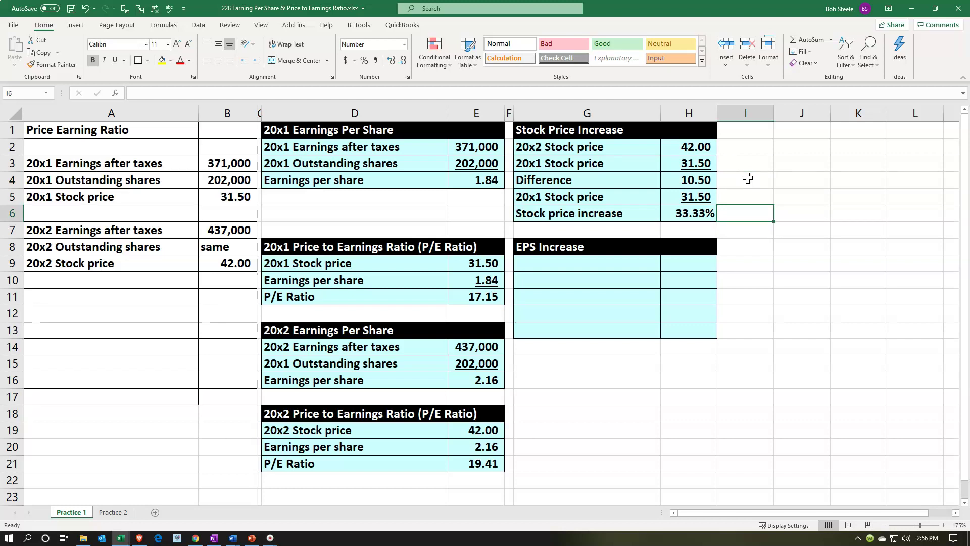
key("Up")
key("Up")
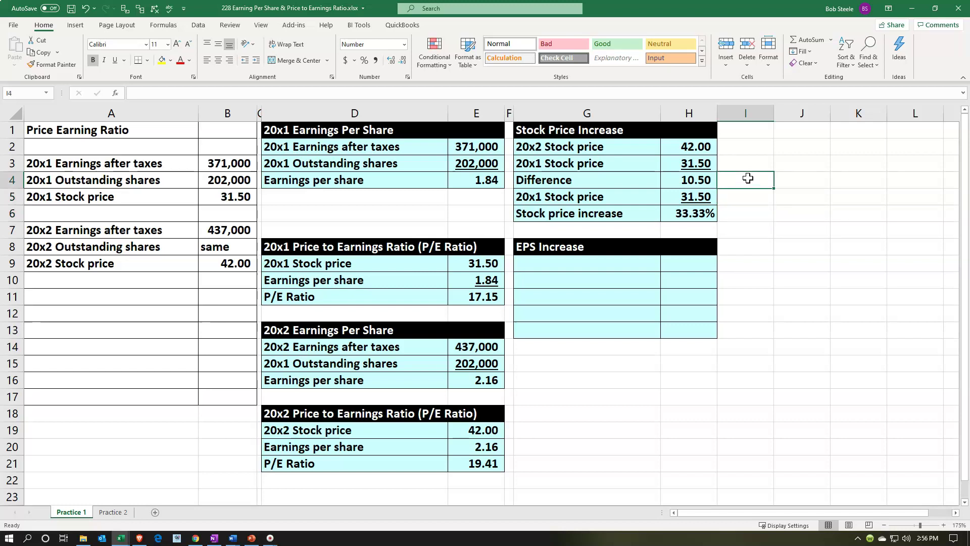
key("Down")
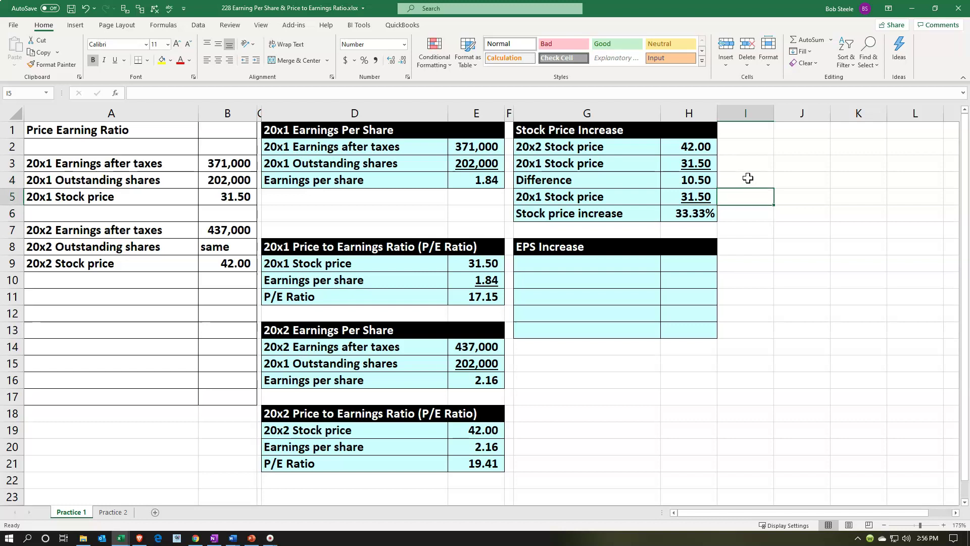
key("Down")
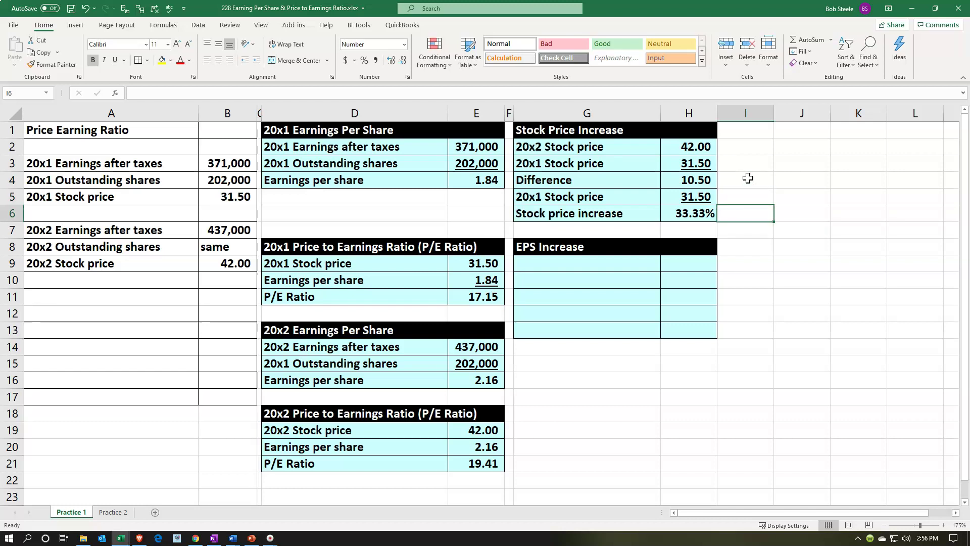
left_click(672, 297)
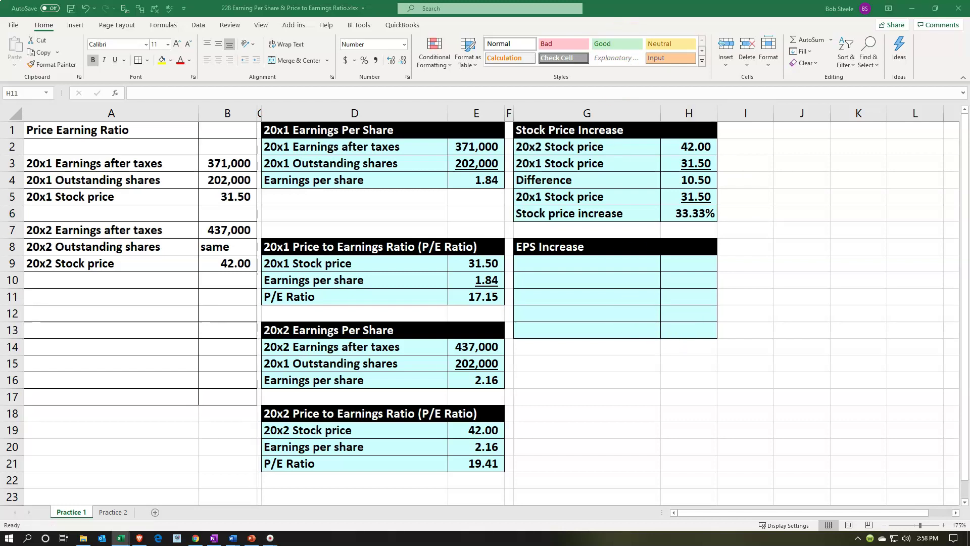
- Label G9 "EPS 20x2" and link H9 to the 20x2 earnings per share in E16
left_click(567, 262)
type("EPS 20x2")
key("Right")
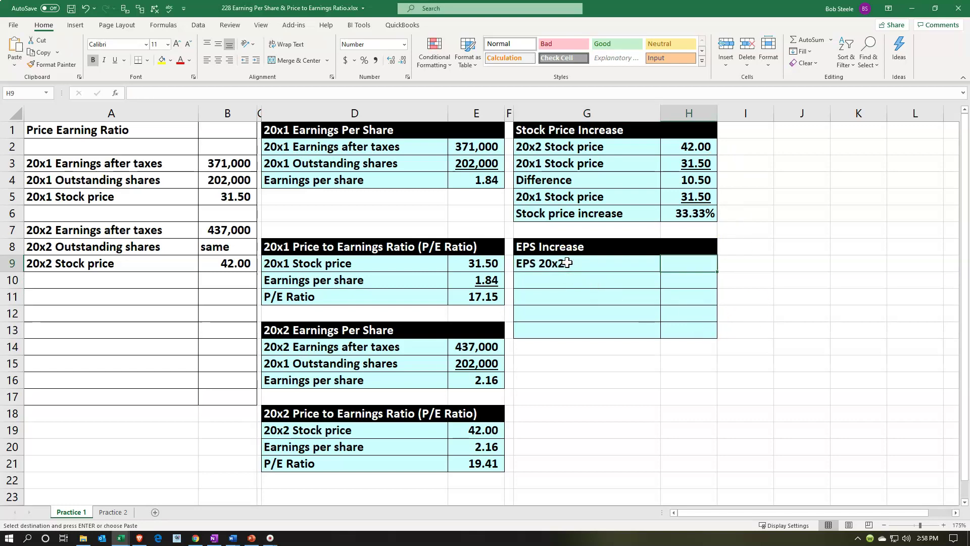
type("=")
key("Left")
key("Left")
key("Left")
key("Down")
key("Down")
key("Down")
key("Down")
key("Down")
key("Down")
key("Down")
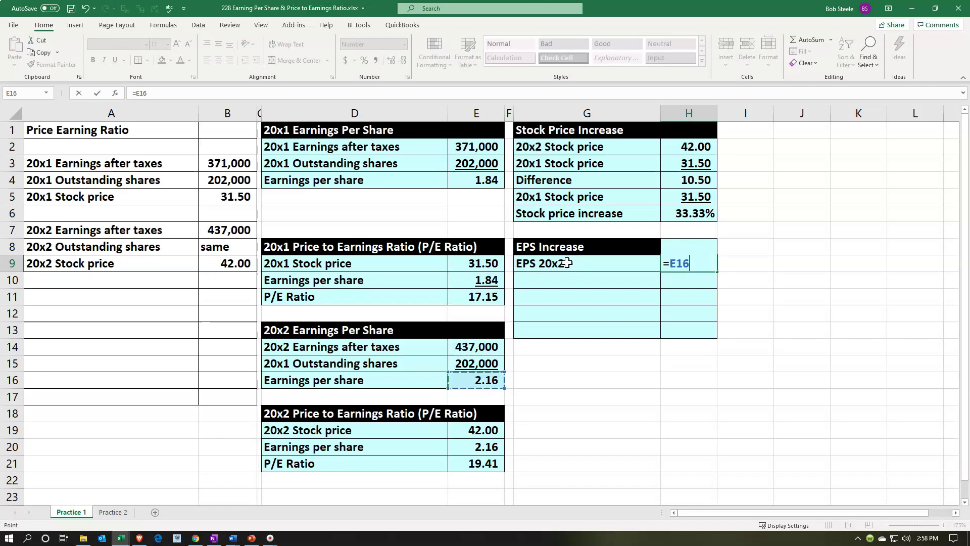
key("Return")
key("Left")
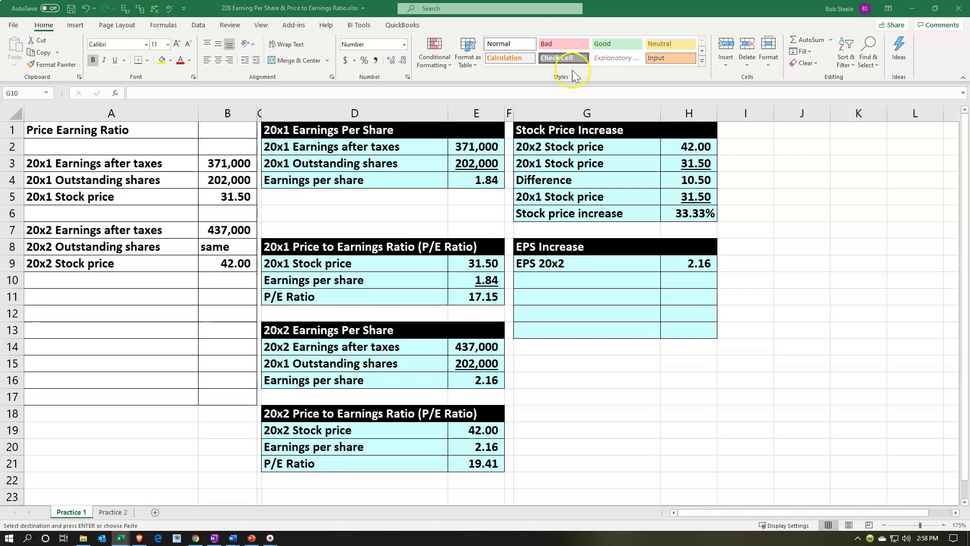
- Label G10 "EPS 20x1" and link H10 to the 20x1 earnings per share in E4
left_click(533, 263)
key("ctrl+c")
left_click(578, 280)
key("ctrl+v")
key("Right")
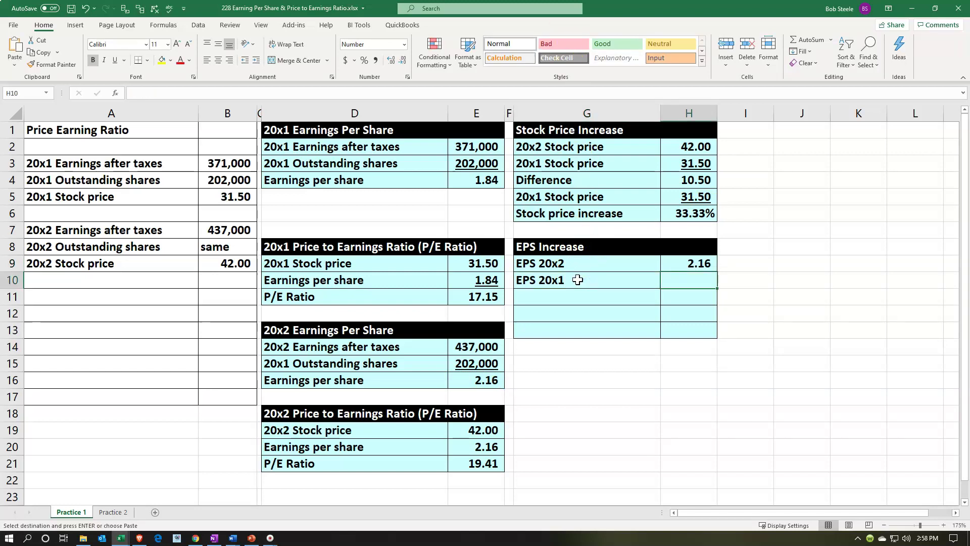
type("+")
key("Left")
key("Left")
key("Left")
key("Up")
key("Up")
key("Up")
key("Up")
key("Up")
key("Up")
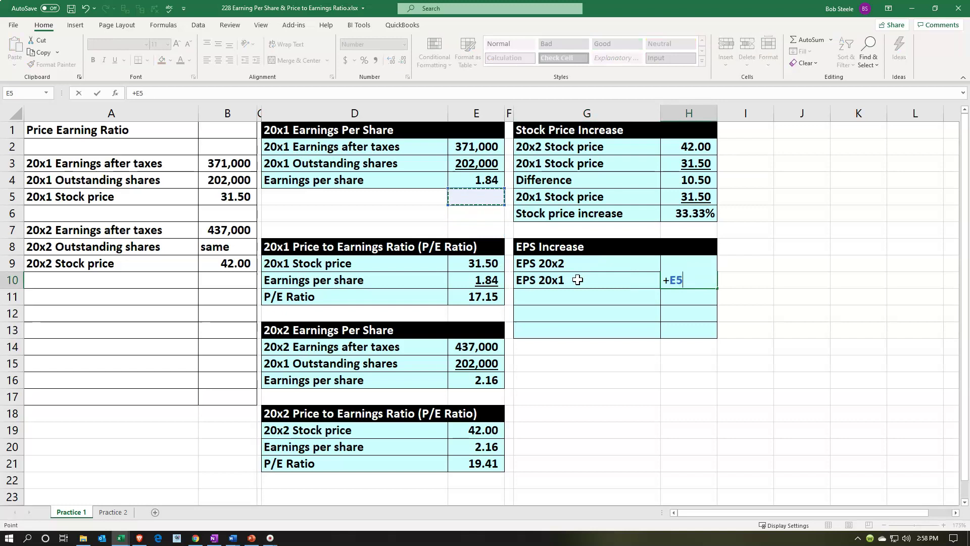
key("Return")
- Calculate the EPS difference in H11 by subtracting H10 from H9
type("=")
key("Up")
key("Up")
type("-")
key("Up")
key("Return")
- Label G11 "Difference" and underline the 20x1 EPS in H10
key("Left")
key("Up")
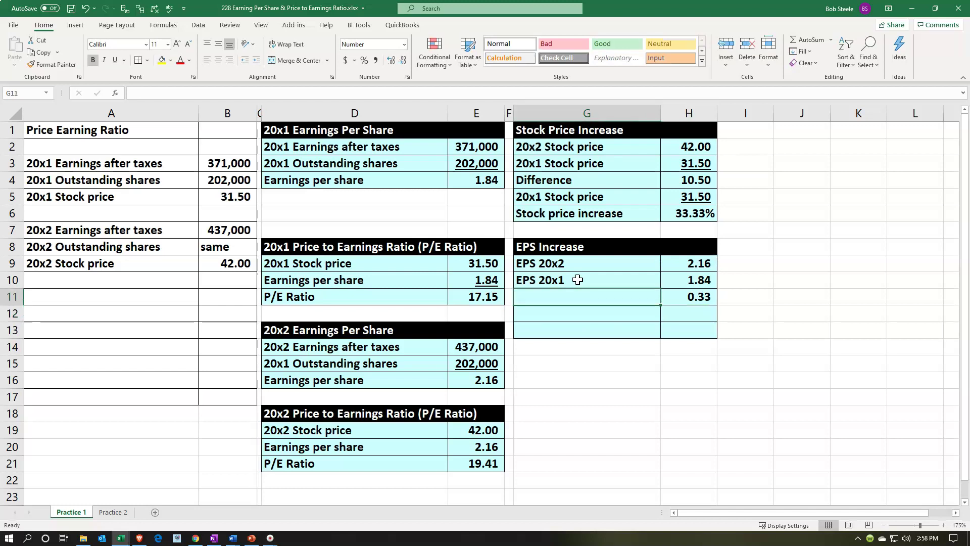
type("D")
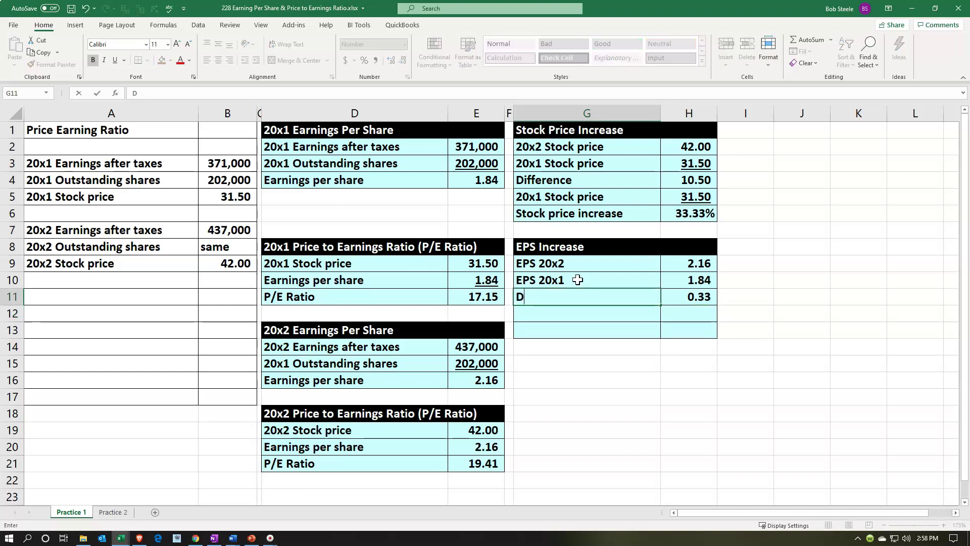
type("ifference")
key("Tab")
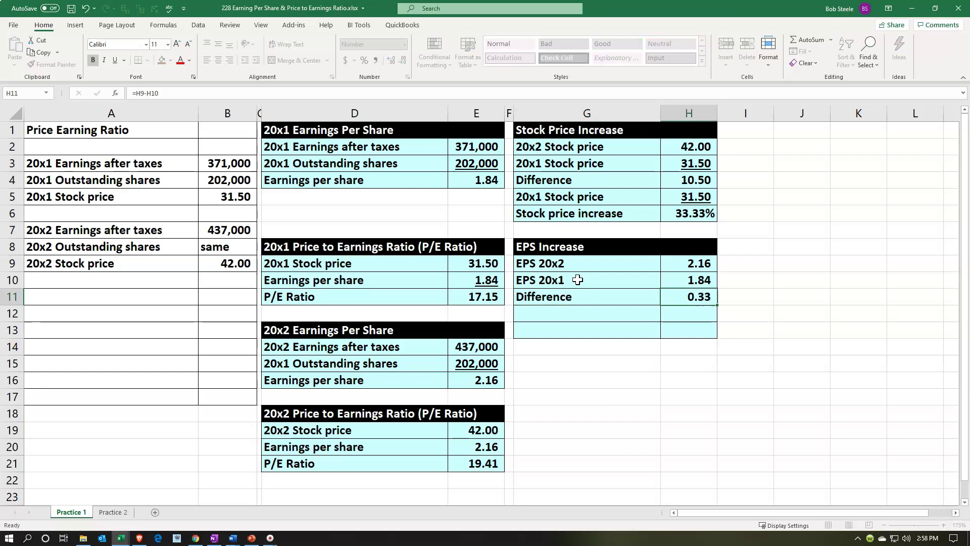
key("Up")
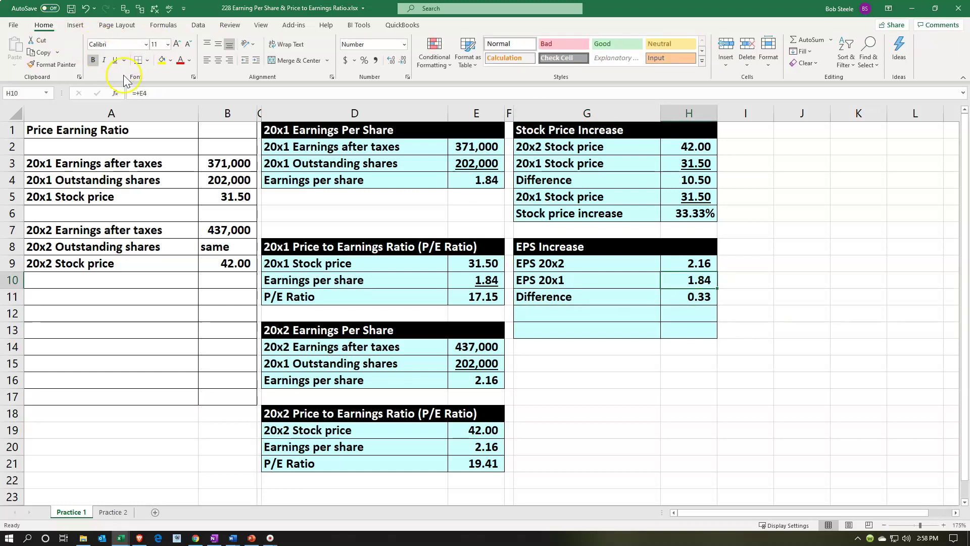
left_click(626, 364)
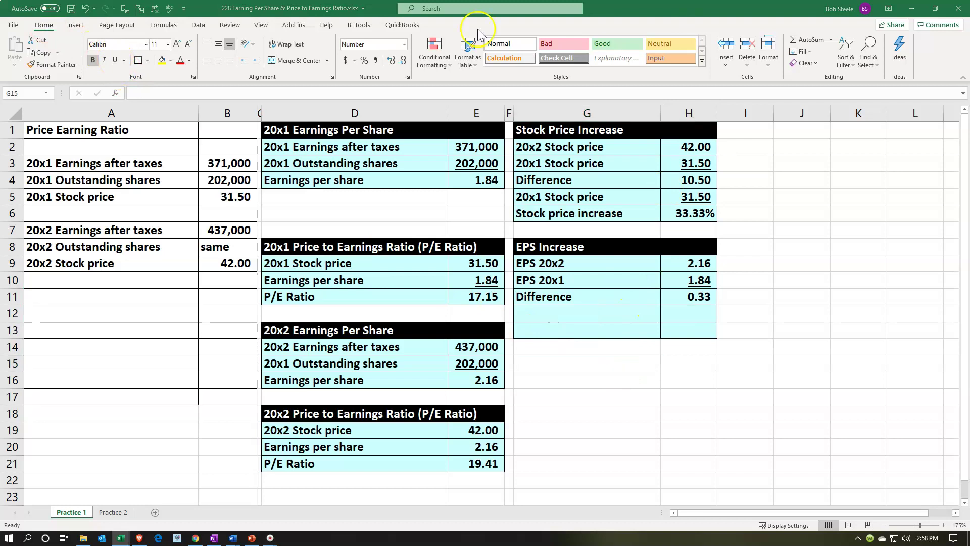
- Link the label in G12 to G10 and link H12 to the 20x1 EPS in H10
left_click(558, 312)
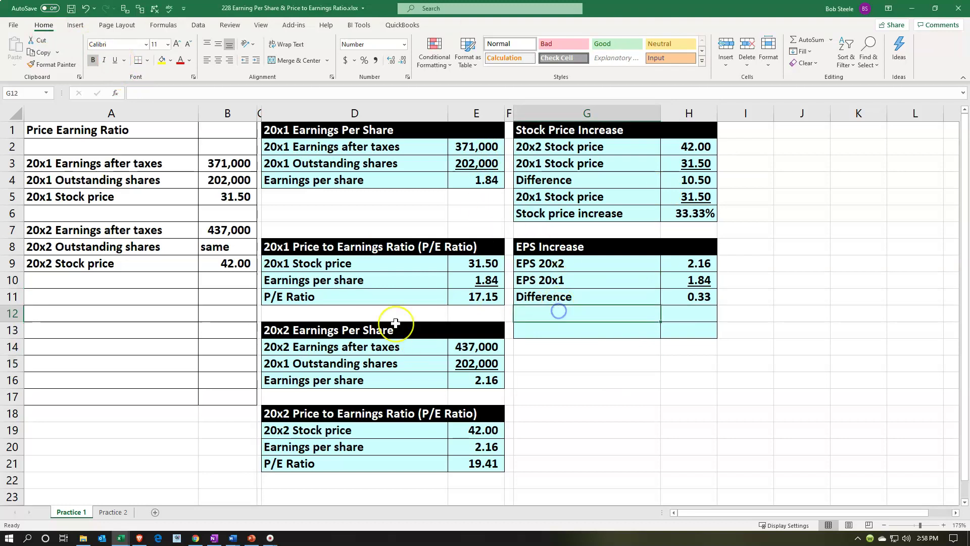
type("+")
key("Up")
key("Up")
key("Tab")
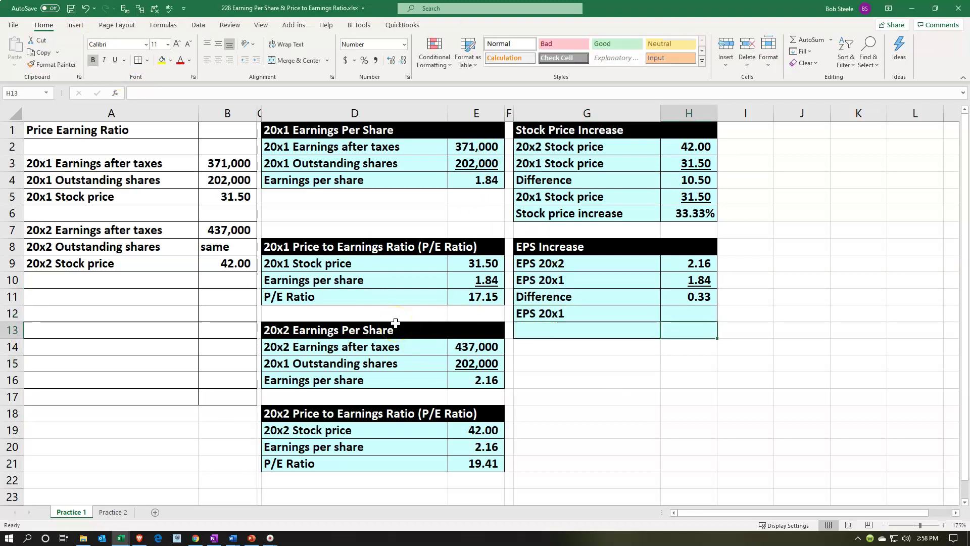
type("+")
key("Up")
key("Up")
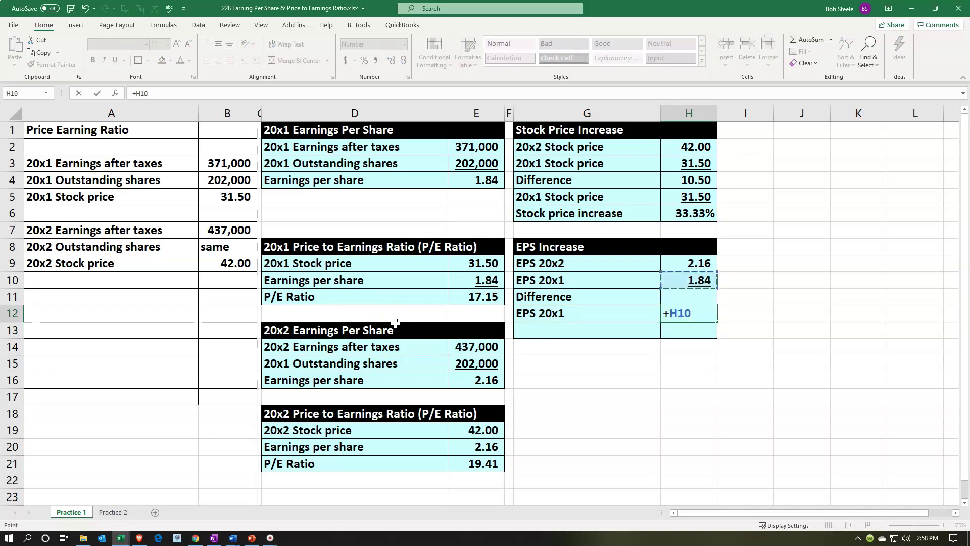
key("Return")
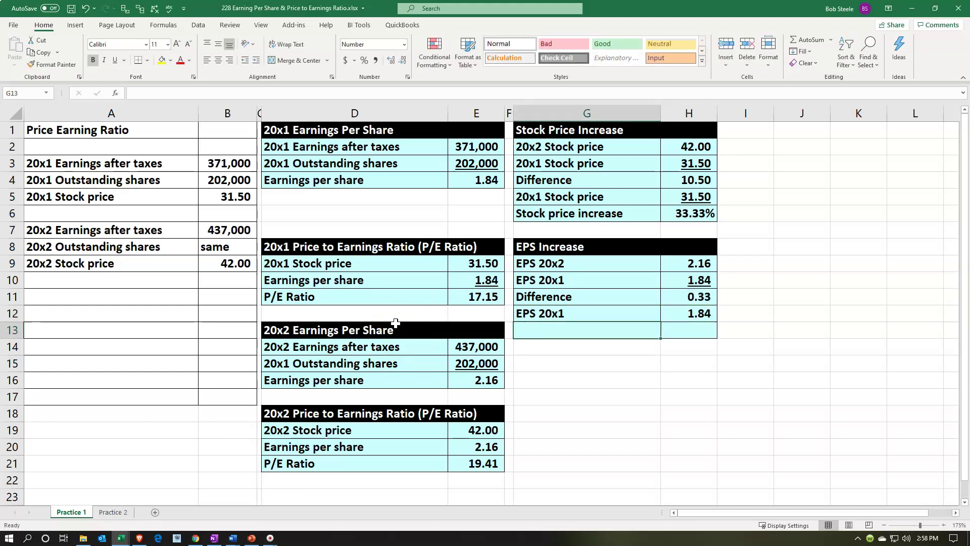
- Label G13 "EPS Increase" and calculate it in H13 by dividing the difference in H11 by H12
type("EPS Increase")
key("Tab")
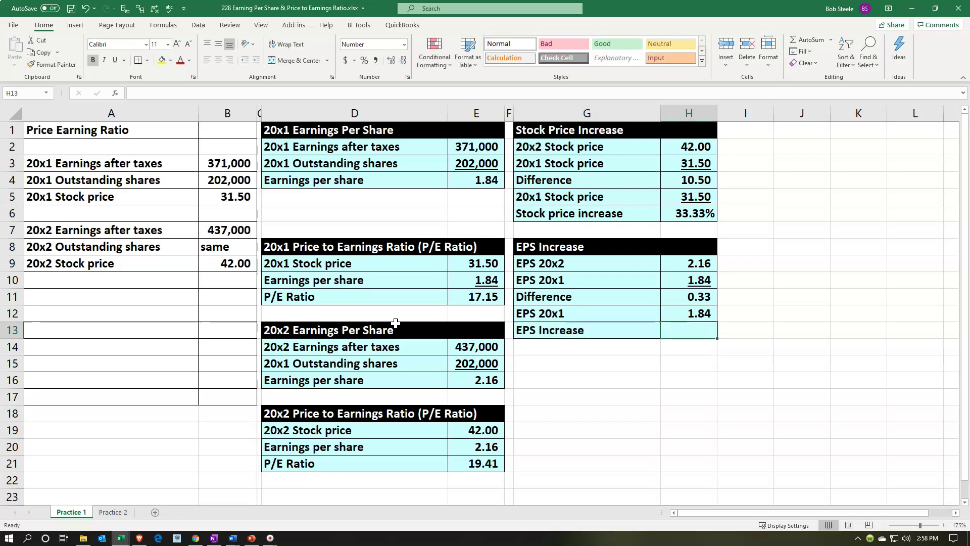
type("=")
key("Up")
key("Up")
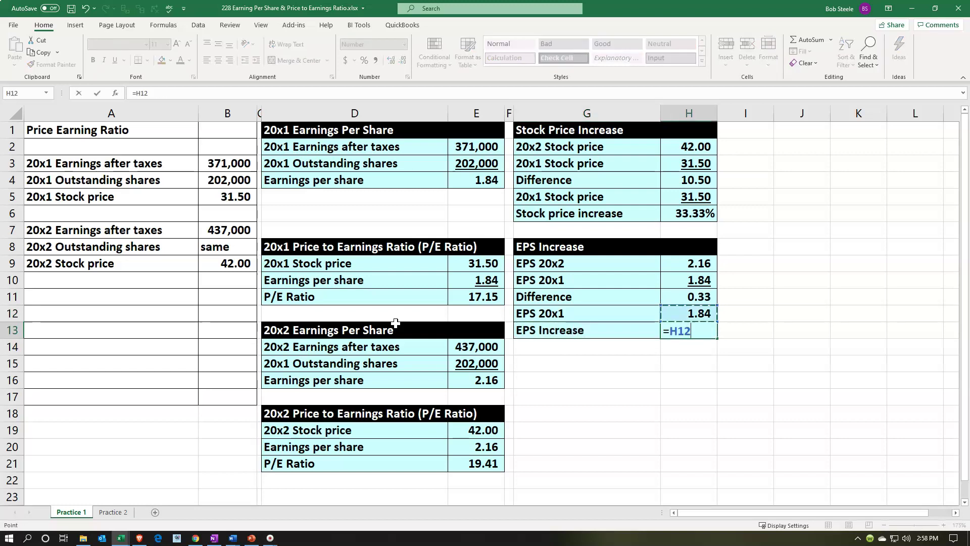
type("/")
key("Down")
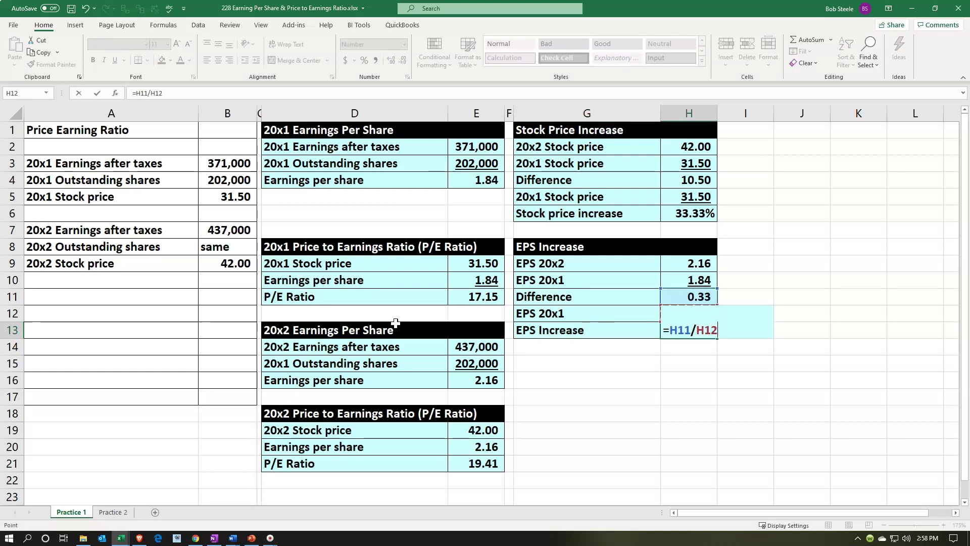
key("Return")
key("Up")
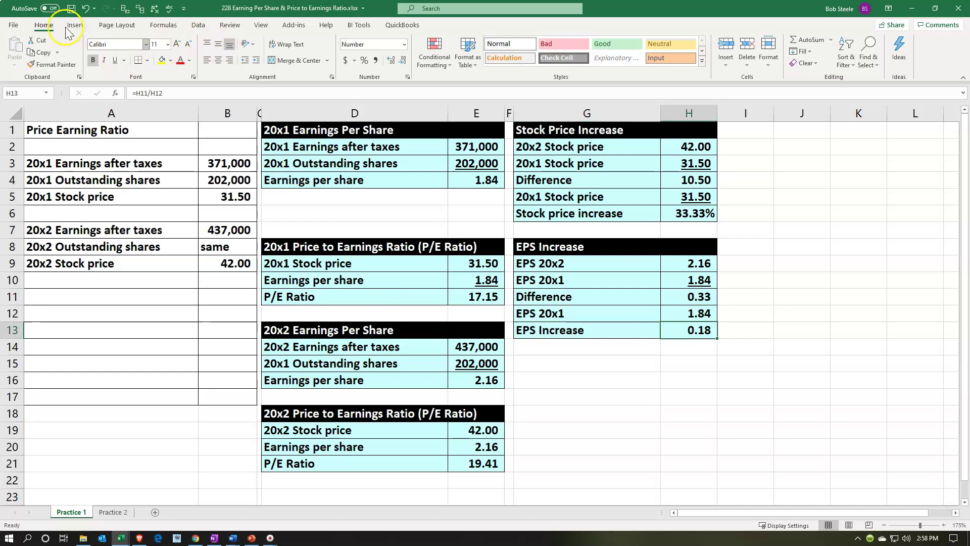
- Format the EPS increase in H13 as a percent with two decimal places and underline the 20x1 EPS in H12
left_click(364, 61)
left_click(393, 61)
left_click(392, 60)
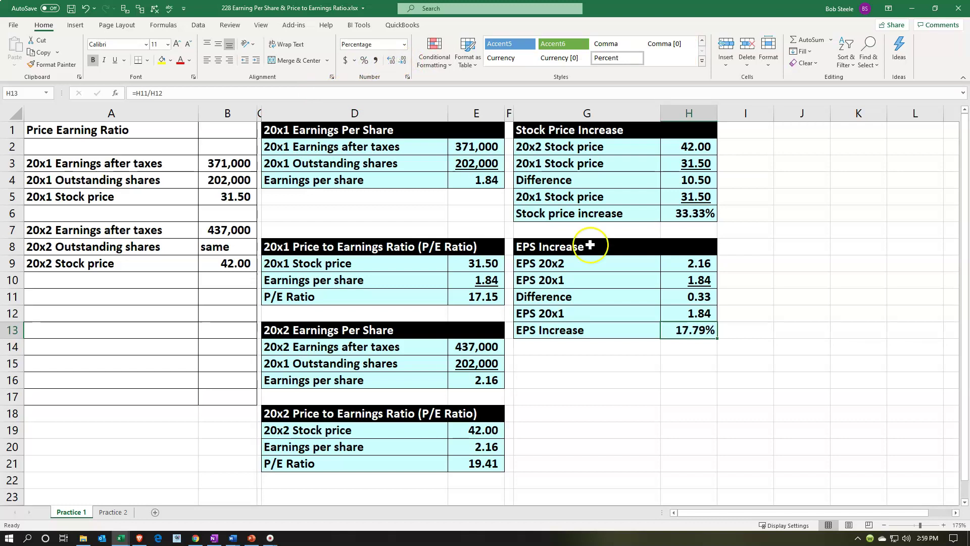
left_click(700, 314)
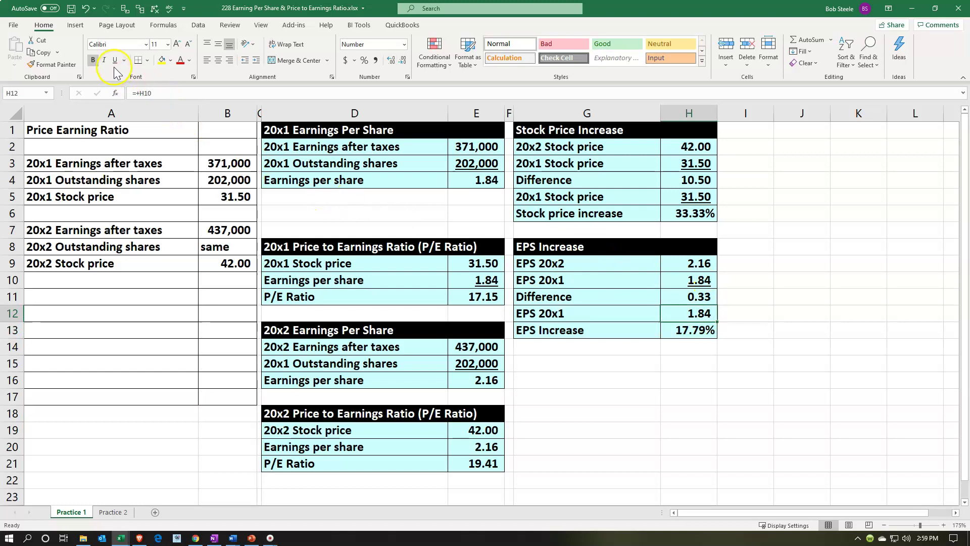
left_click(734, 293)
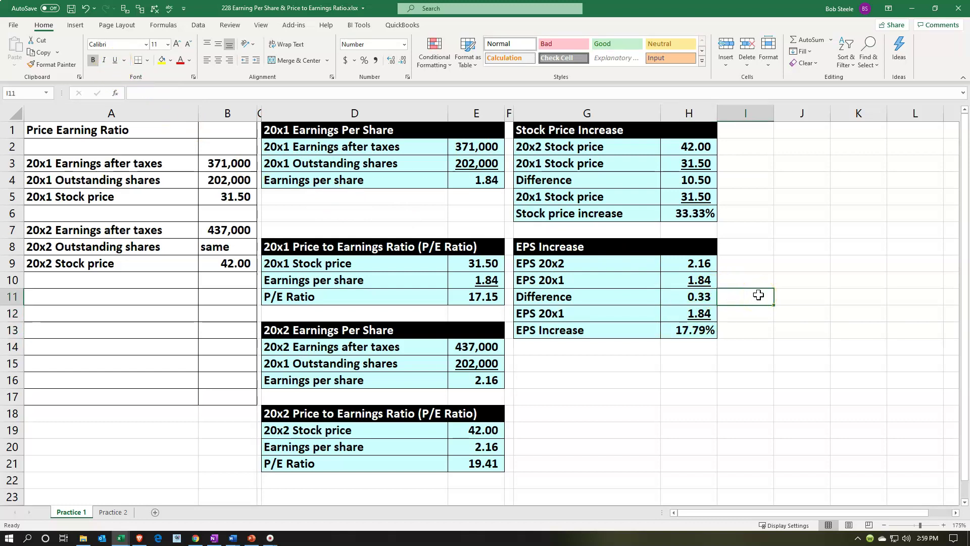
left_click(725, 264)
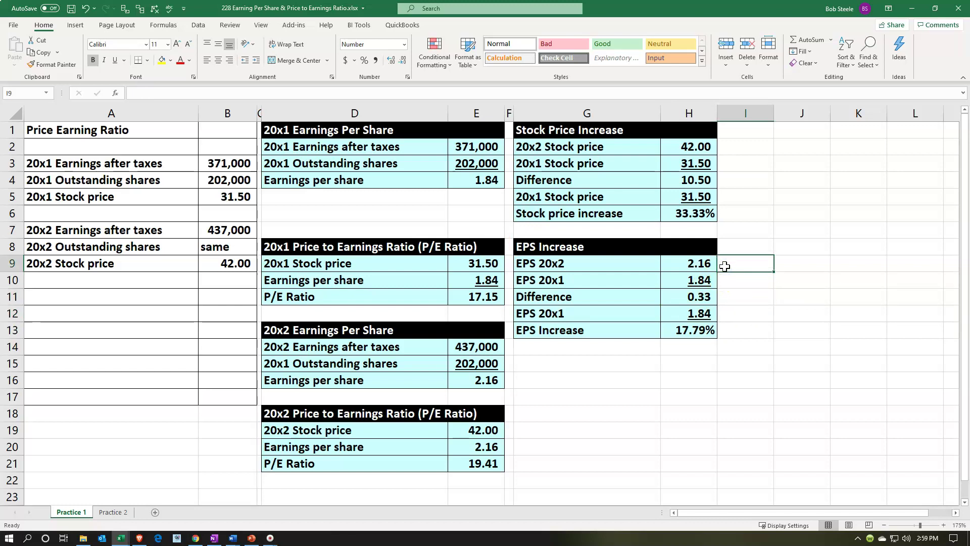
key("Down")
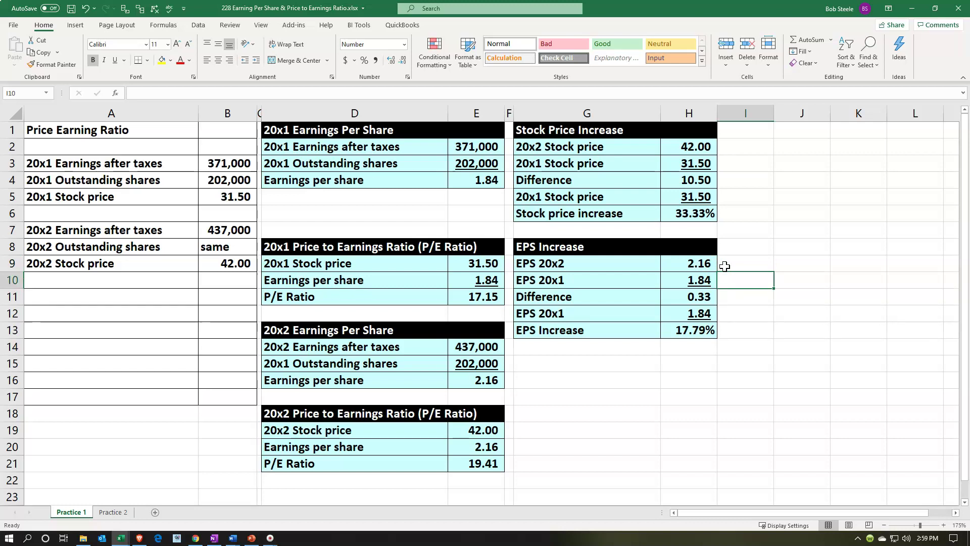
key("Down")
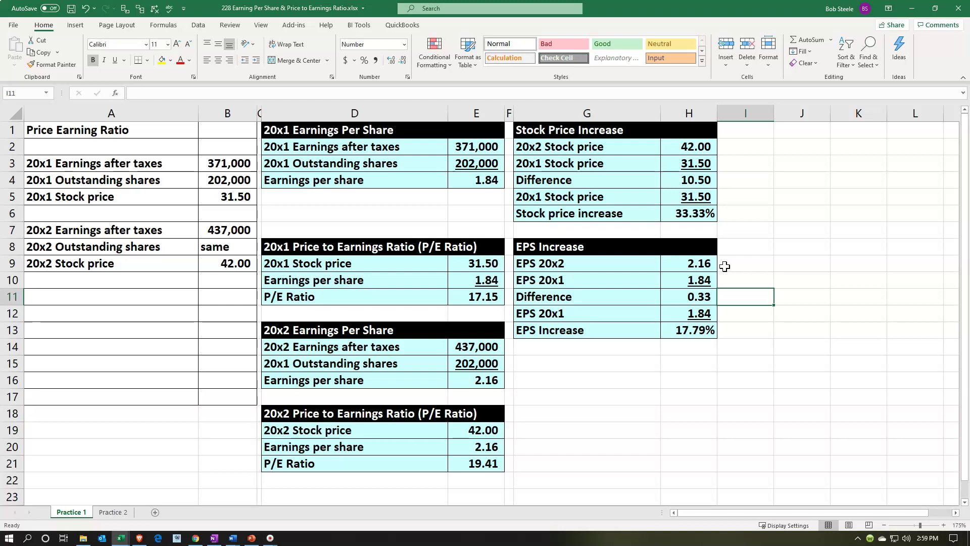
key("Down")
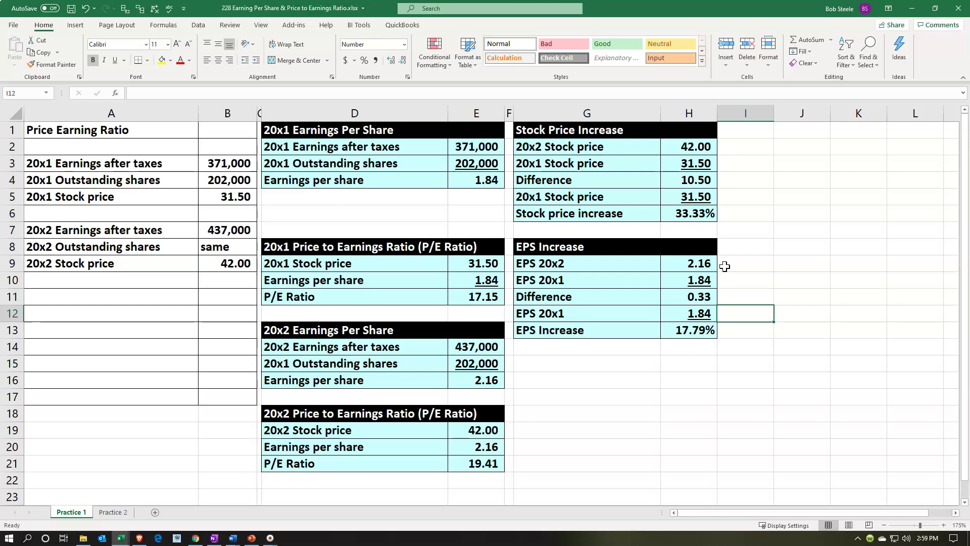
key("Down")
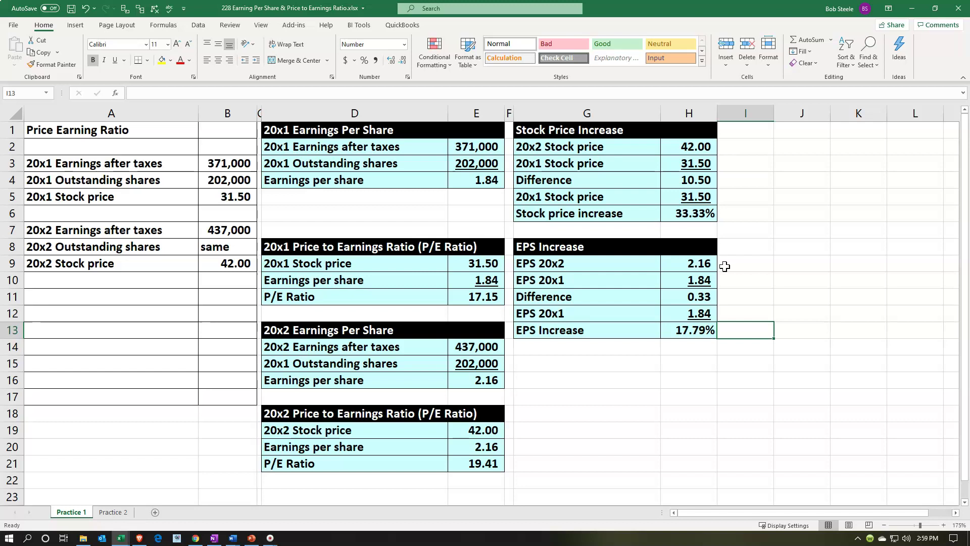
left_click(733, 213)
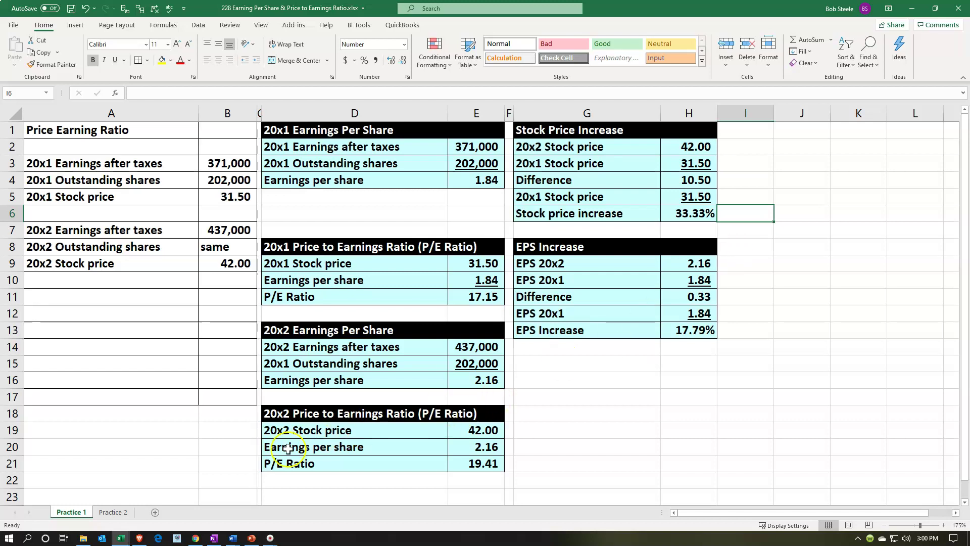
- On the Practice 2 sheet, link the label in D2 to the 20x1 earnings after taxes label in A3
left_click(123, 513)
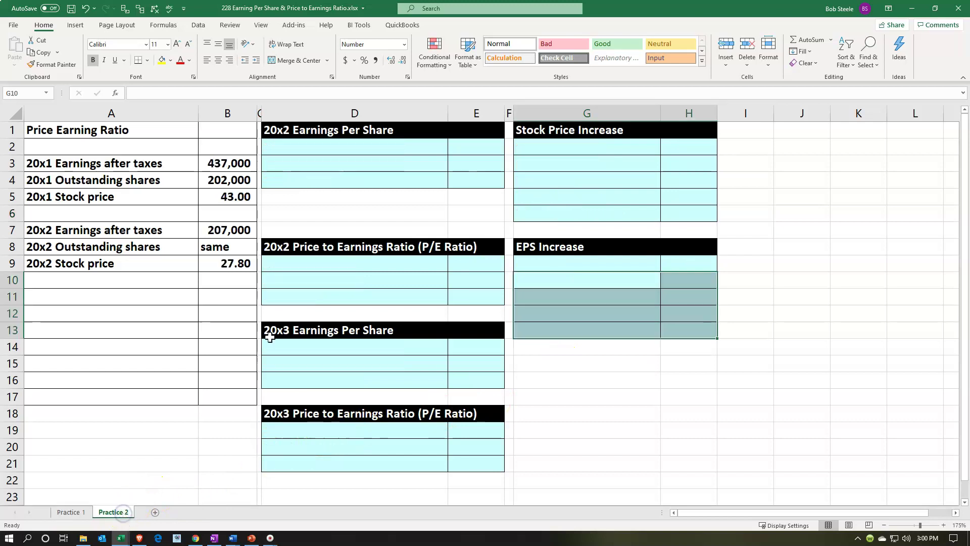
left_click(297, 184)
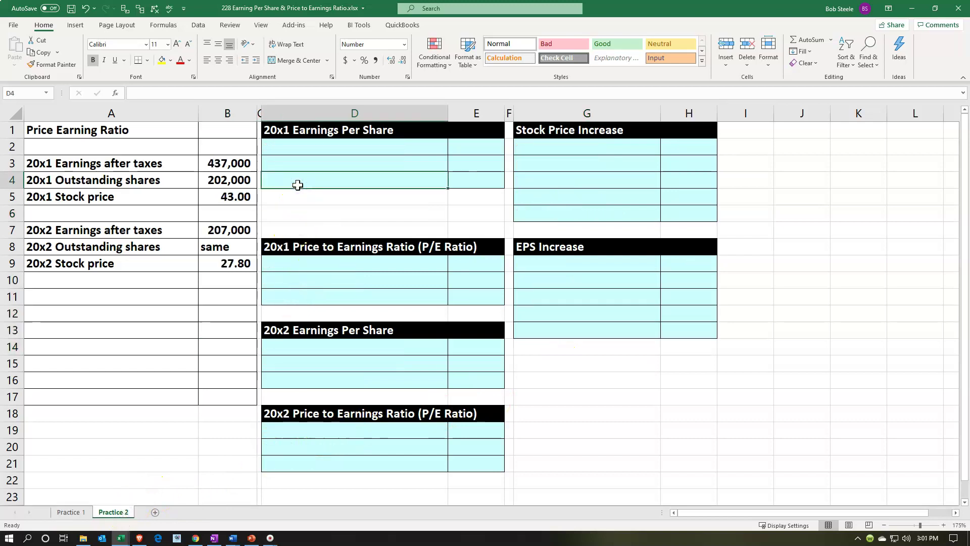
left_click(298, 145)
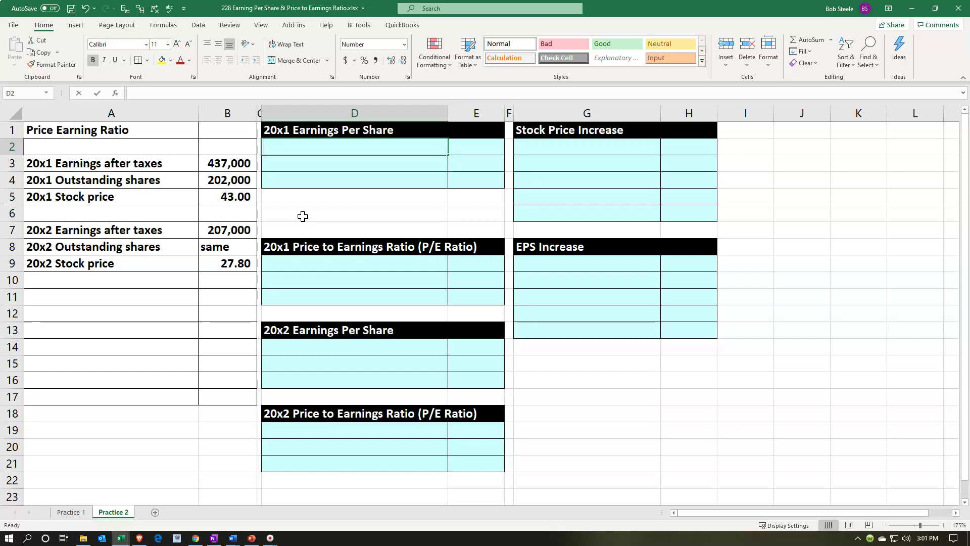
type("=")
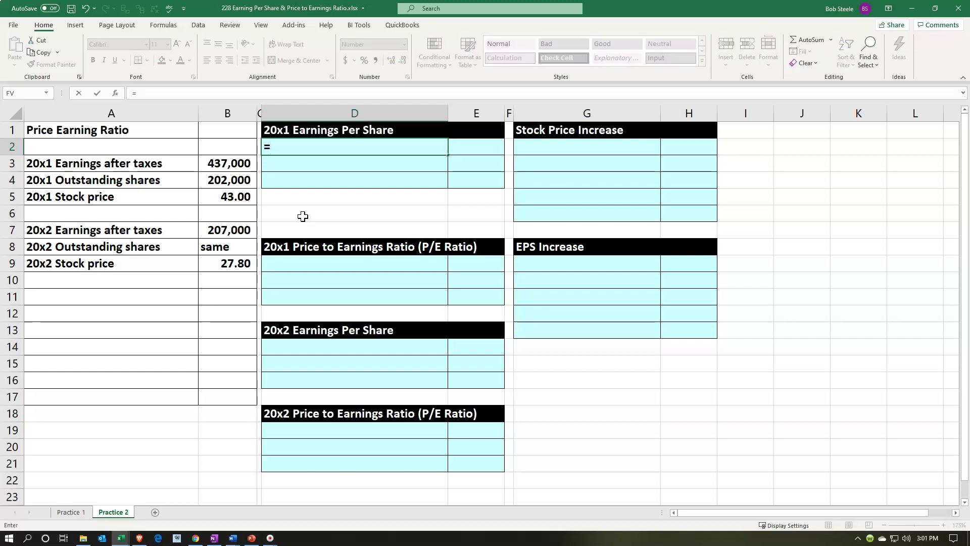
key("Left")
key("Left")
key("Left")
key("Down")
key("Return")
- Link E2 to the 20x1 earnings after taxes amount in B3
key("Right")
key("Up")
type("+")
key("Left")
key("Left")
key("Left")
key("Left")
key("Right")
key("Down")
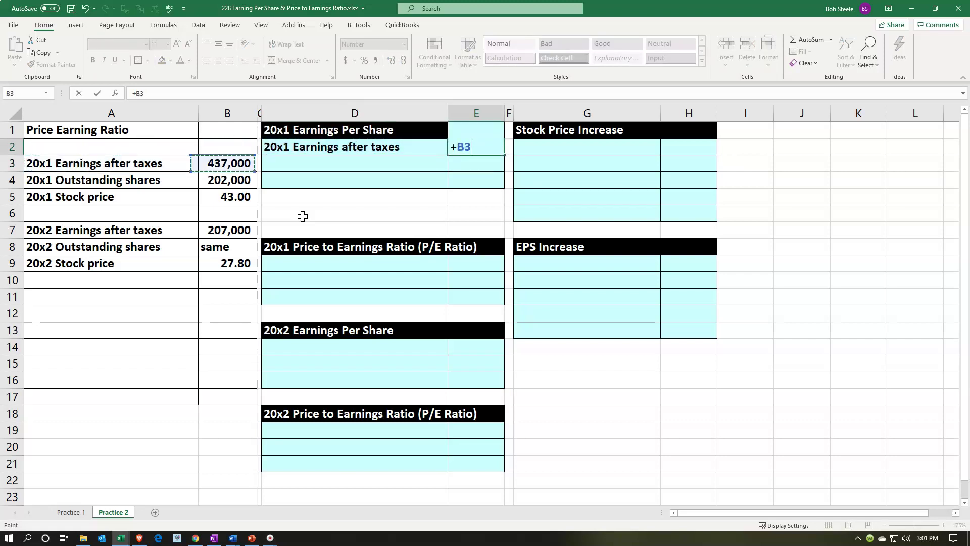
key("Return")
- Try to link the label cell D3 to the 20x1 outstanding shares row
key("Left")
key("Right")
key("Left")
type("+")
key("Left")
key("Down")
key("Left")
key("Return")
key("Right")
key("Up")
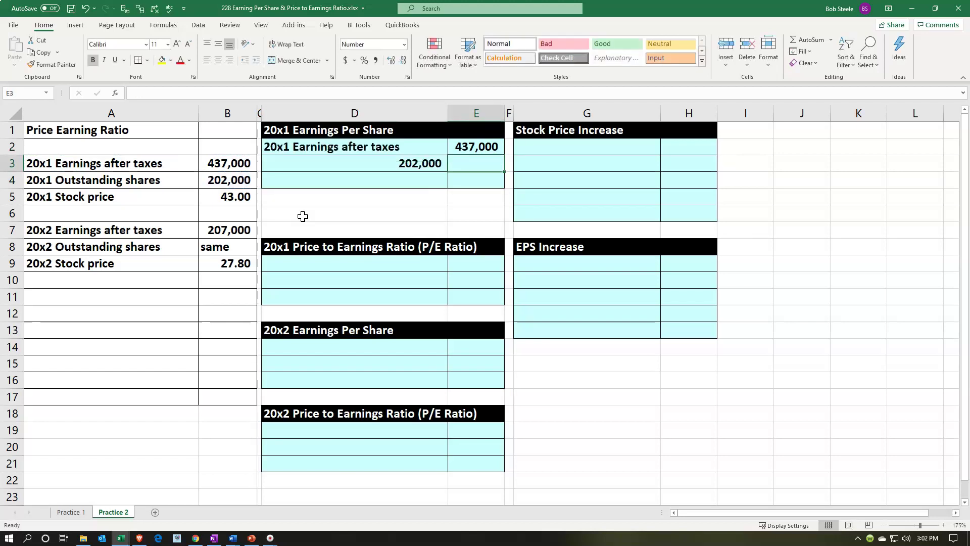
- Replace the formula in D3 with a link to the 20x1 outstanding shares label in A4
key("Left")
key("F2")
key("BackSpace")
key("BackSpace")
key("BackSpace")
type("+")
key("Left")
key("Left")
key("Left")
key("Tab")
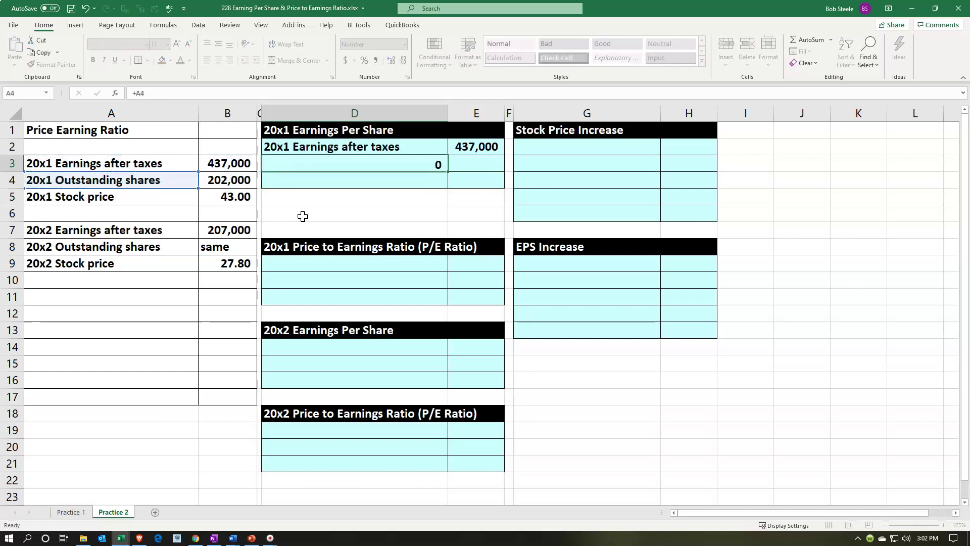
- Link E3 to the 20x1 outstanding shares amount in B4
type("+")
key("Left")
key("Left")
key("Left")
key("Down")
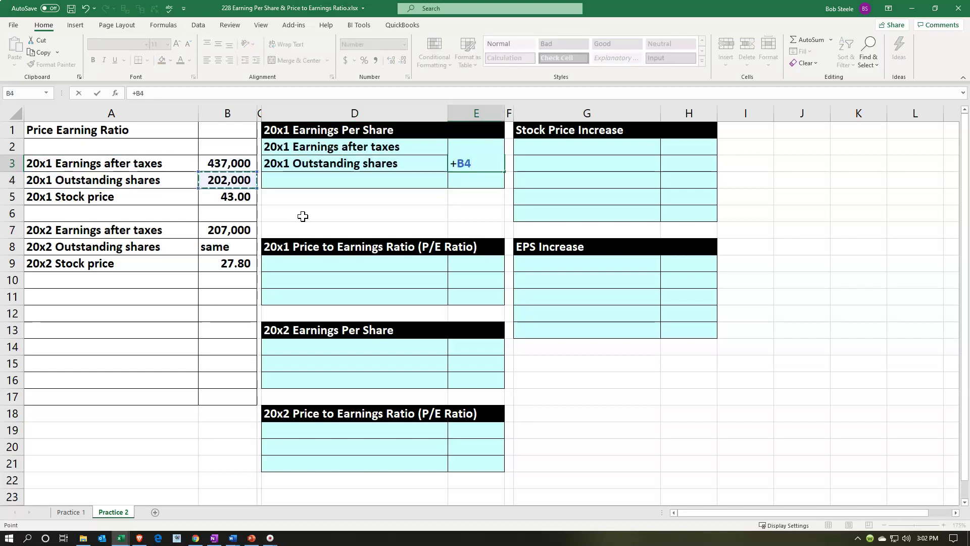
key("Return")
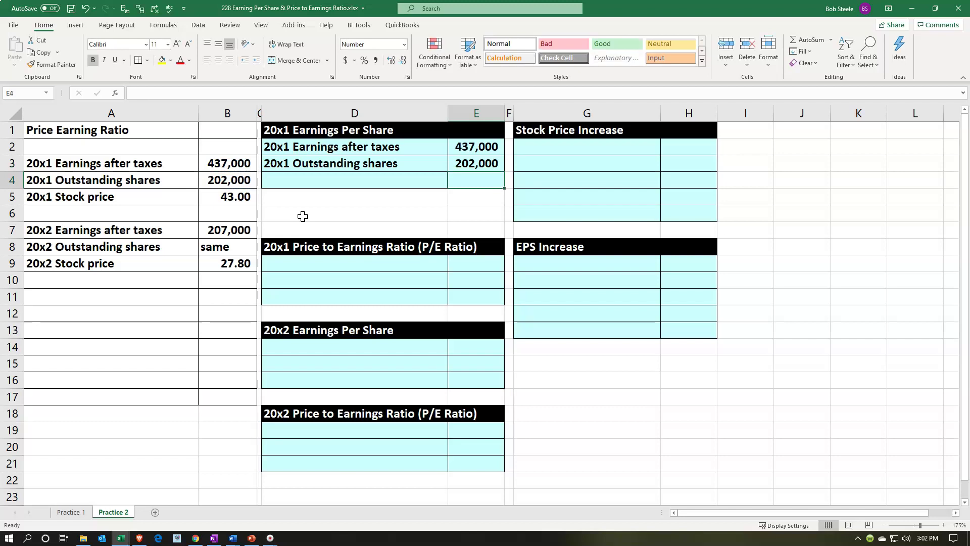
- Label D4 "Earnings per share" in the 20x1 Earnings Per Share table
key("Left")
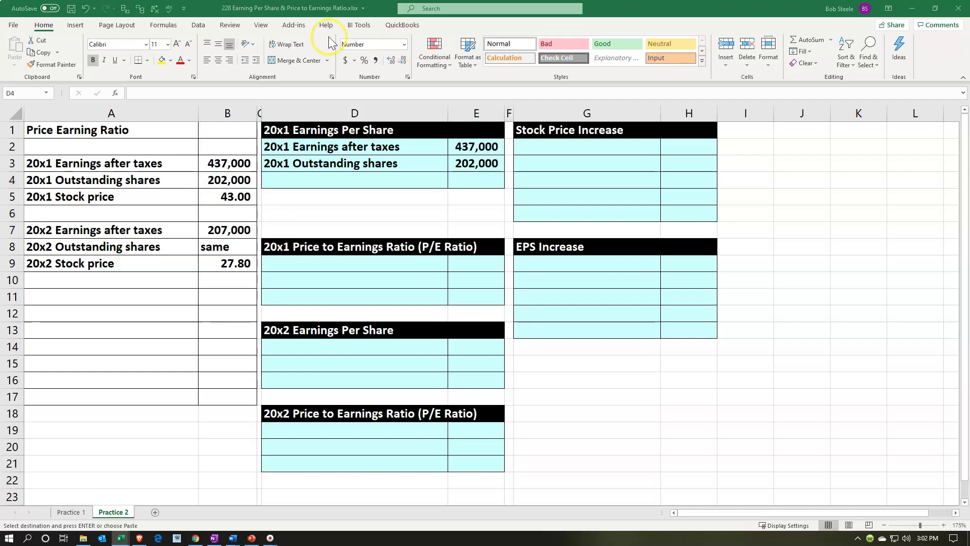
left_click(336, 169)
type("Earnings per share")
key("Right")
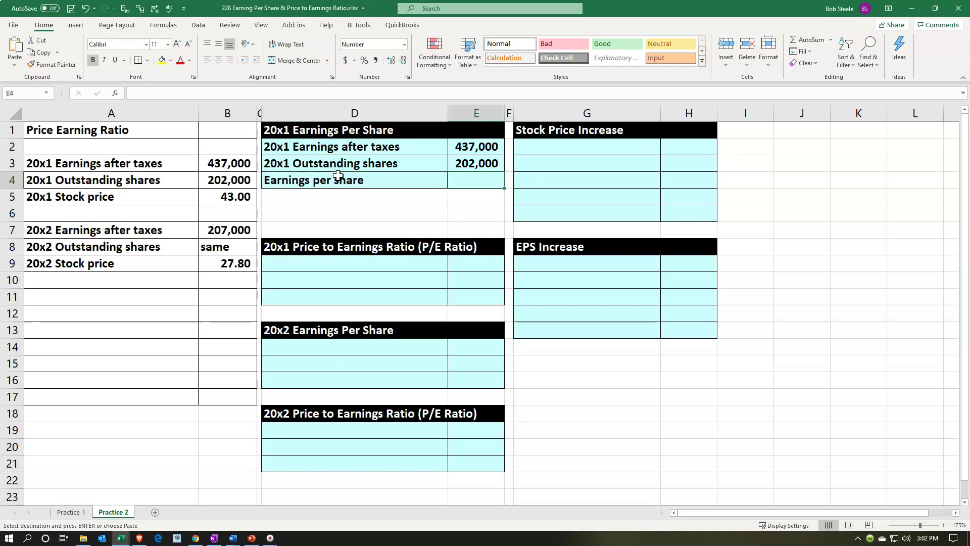
- Calculate the 20x1 earnings per share in E4 by dividing E2 by E3
type("=")
key("Up")
key("Up")
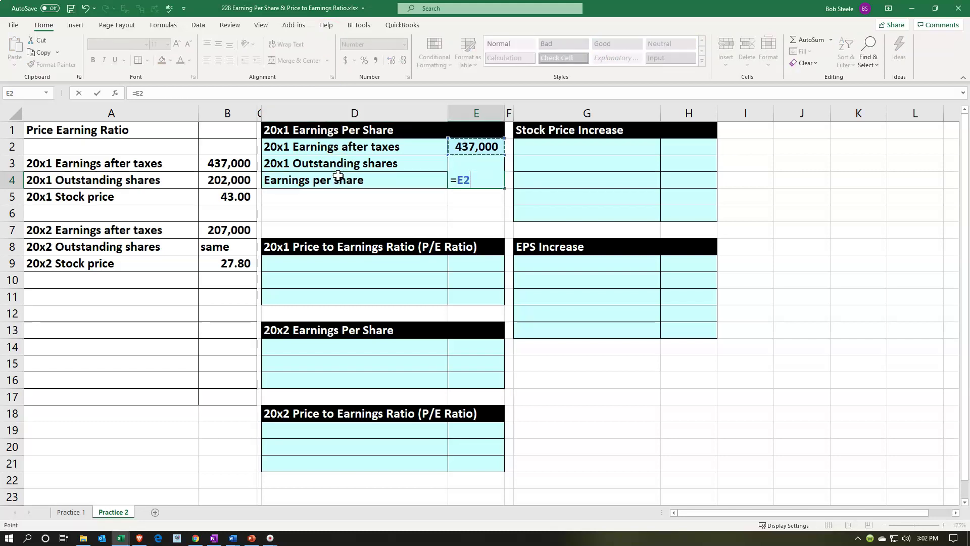
type("/")
key("Up")
key("Return")
key("Up")
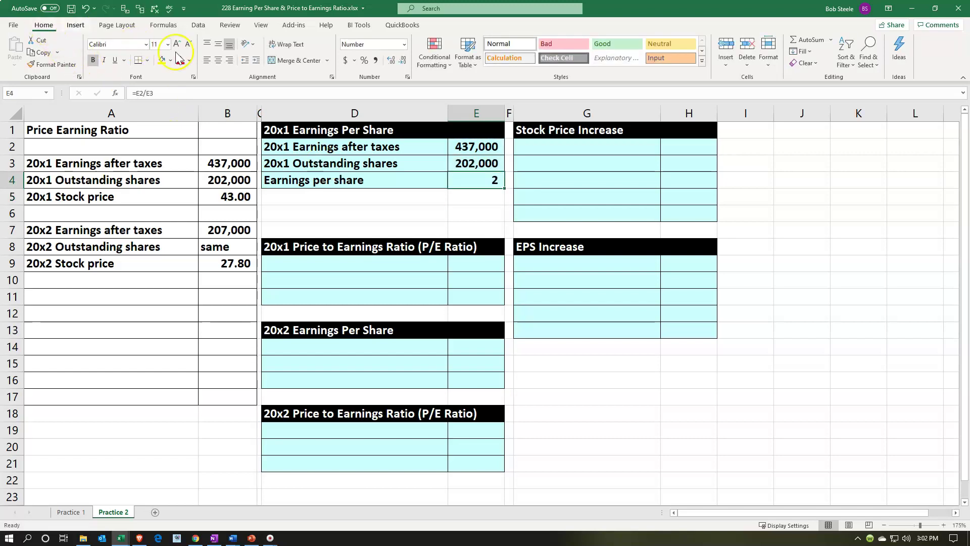
- Format the 20x1 earnings per share in E4 to two decimal places and underline the outstanding shares amount in E3
left_click(391, 58)
left_click(391, 58)
left_click(391, 59)
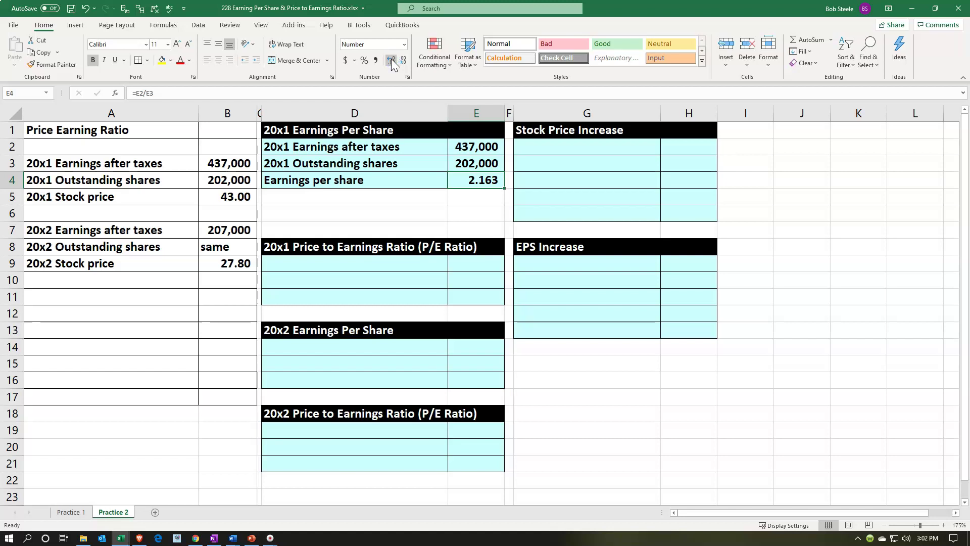
left_click(403, 60)
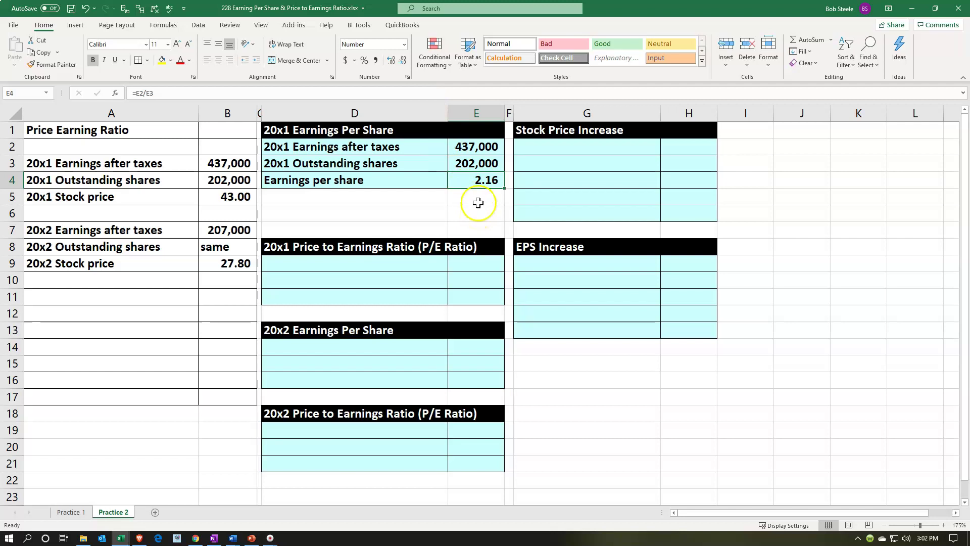
left_click(480, 164)
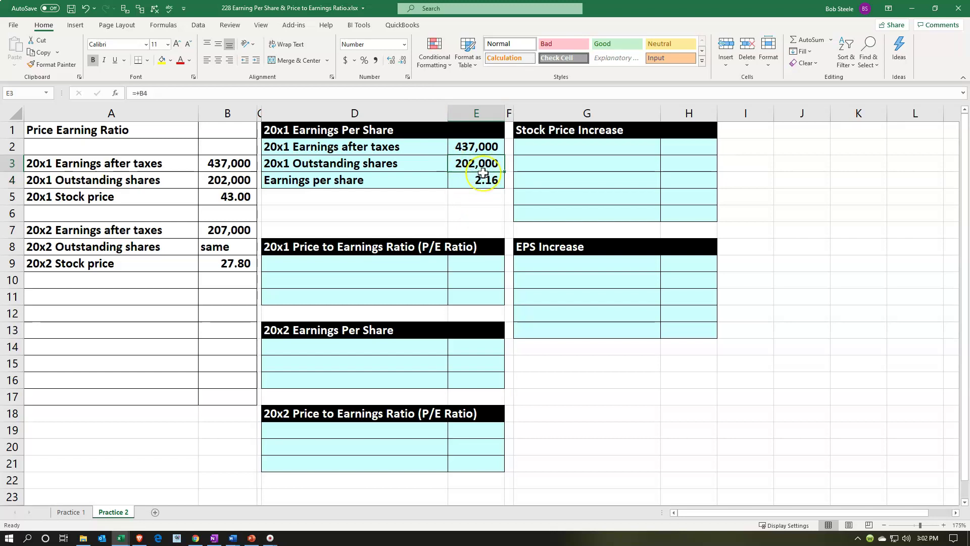
left_click(114, 60)
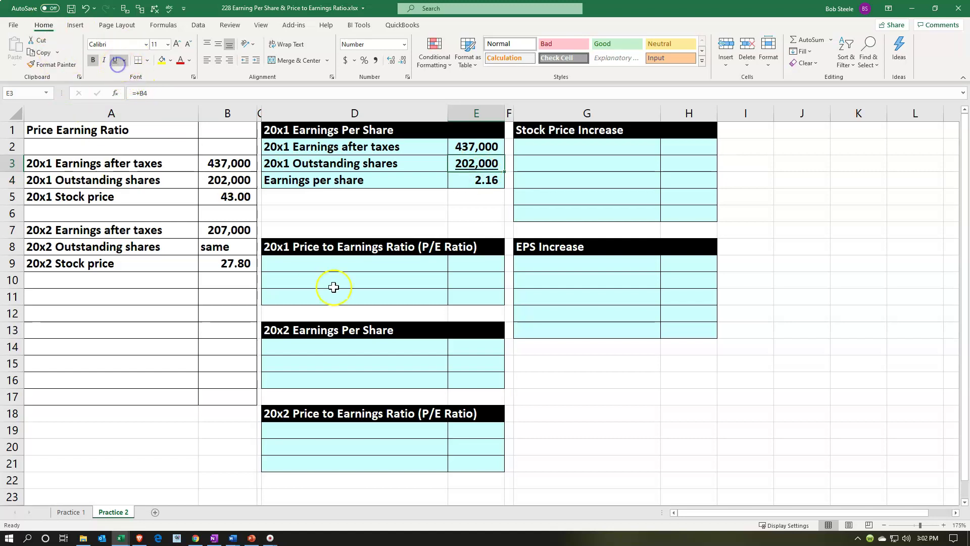
- Link D9 in the 20x1 Price to Earnings Ratio table to the 20x1 stock price label in A5
left_click(325, 265)
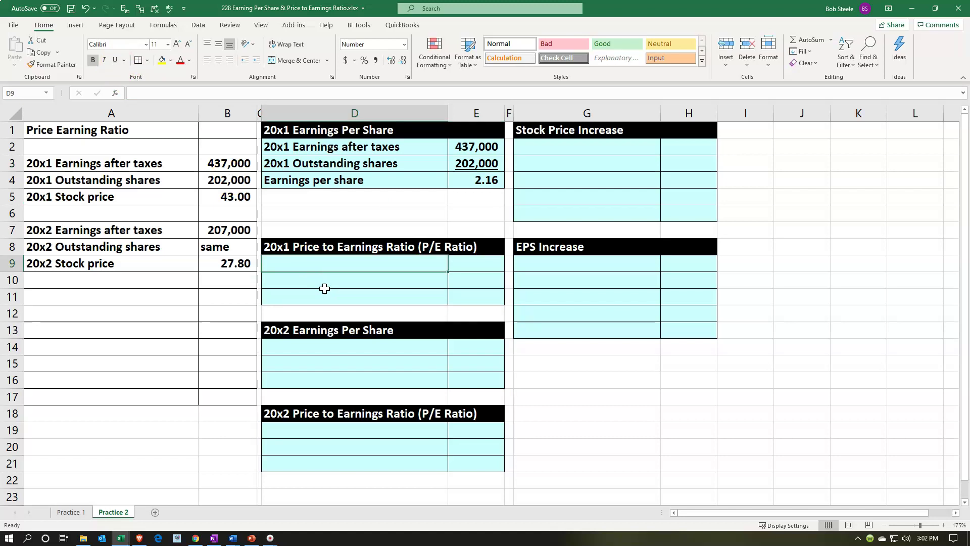
type("+")
key("Left")
key("Left")
key("Left")
key("Up")
key("Up")
key("Up")
key("Up")
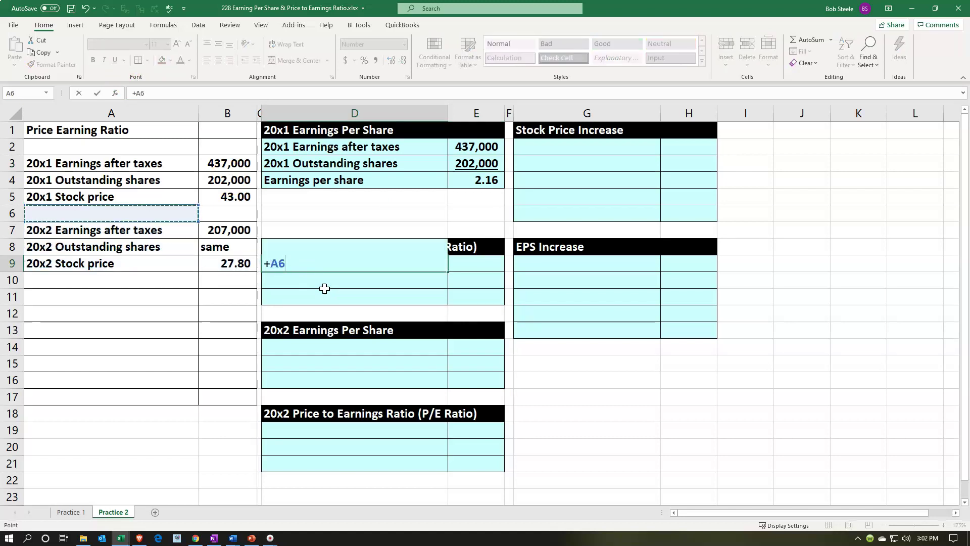
key("Tab")
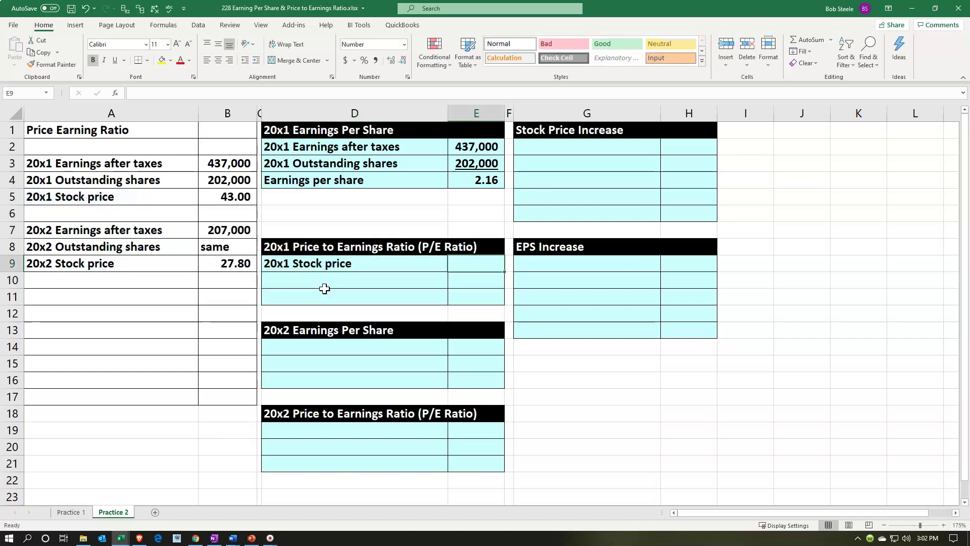
- Link E9 to the 20x1 stock price amount in B5
type("=")
key("Left")
key("Left")
key("Left")
key("Up")
key("Up")
key("Up")
key("Up")
key("Return")
- Link D10 to the "Earnings per share" label in D4
key("Left")
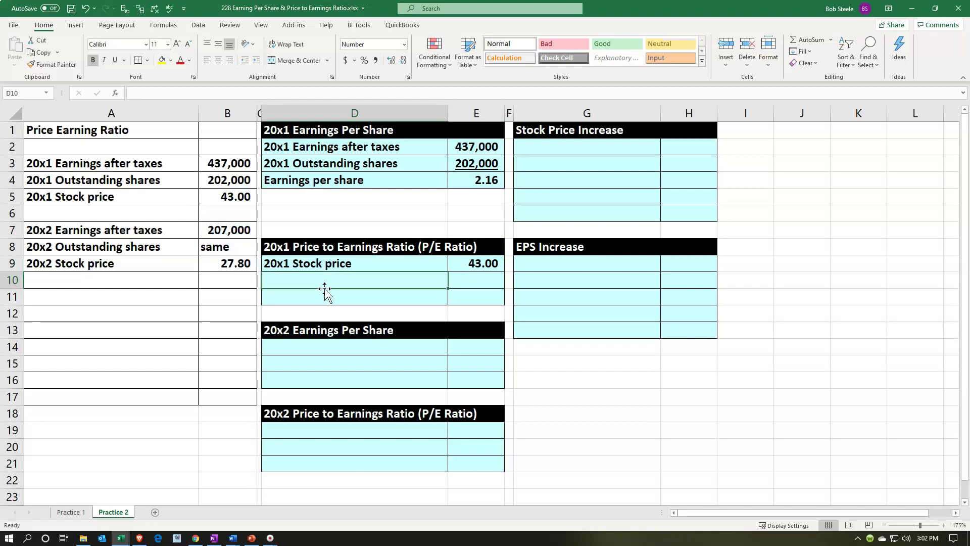
type("+")
key("Up")
key("Up")
key("Up")
key("Up")
key("Up")
key("Up")
key("Tab")
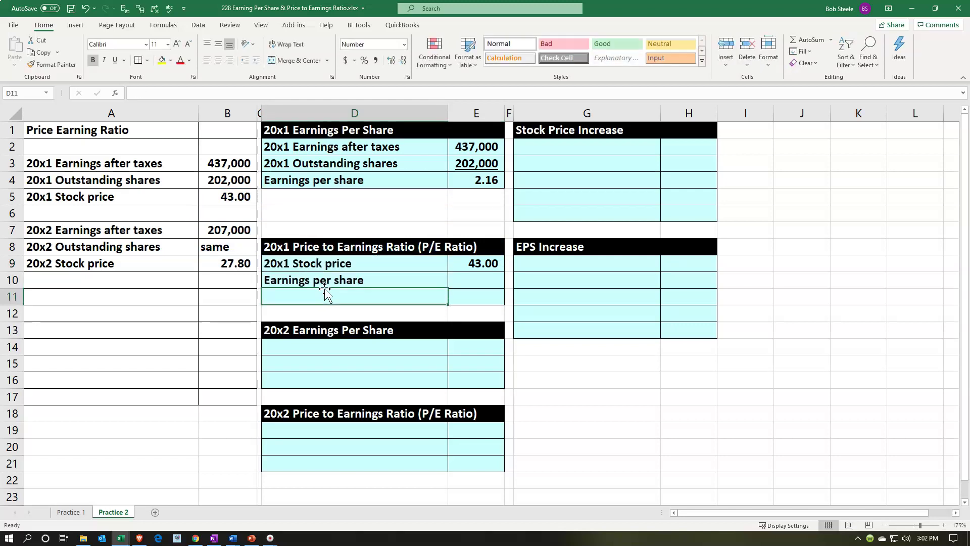
- Link E10 to the 20x1 earnings per share result in E4
type("+")
key("Up")
key("Up")
key("Up")
key("Up")
key("Up")
key("Up")
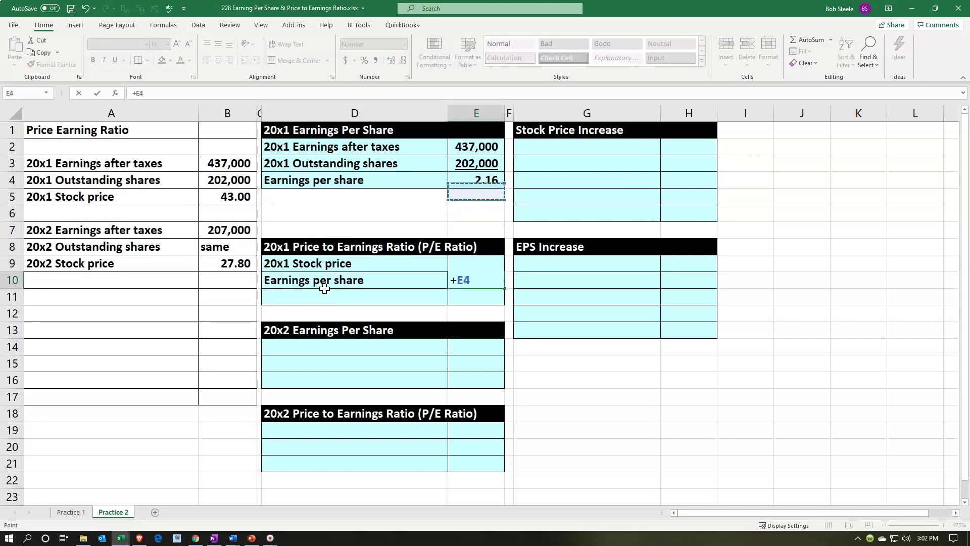
key("Return")
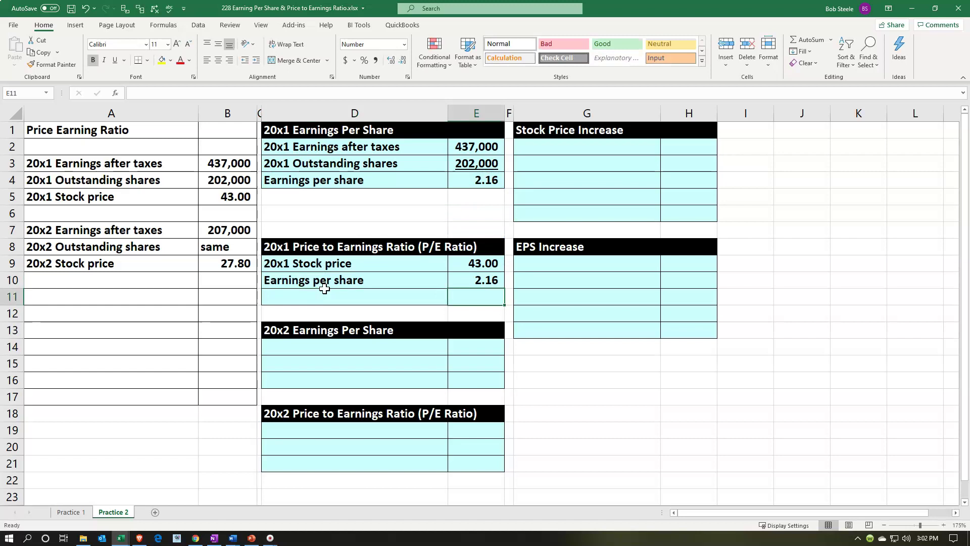
- Label D11 "P/E Ratio" in the 20x1 Price to Earnings Ratio table
key("Left")
type("P/")
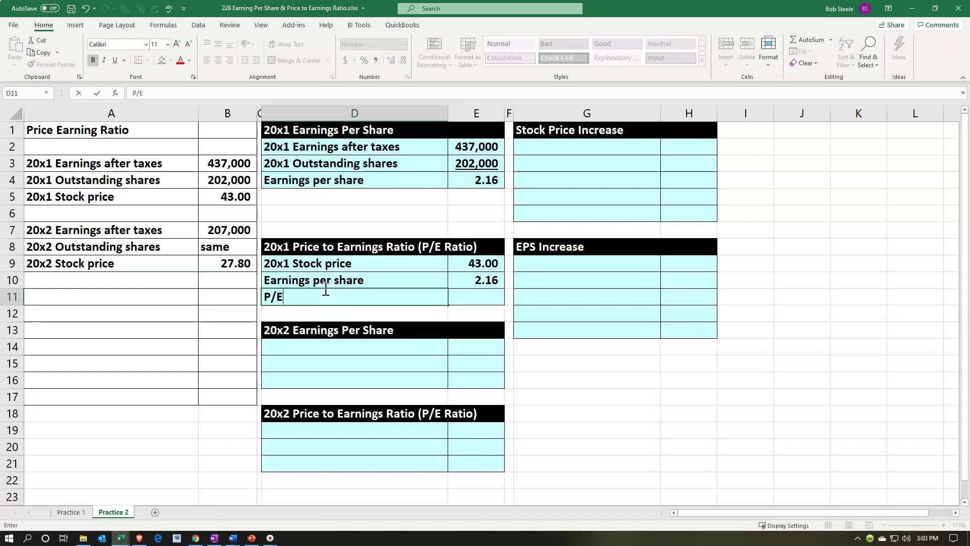
type("E Rato")
key("BackSpace")
key("Tab")
- Calculate the 20x1 P/E ratio in E11 by dividing E9 by E10, and underline the amount in E10
type("=")
key("Up")
key("Up")
type("/")
key("Up")
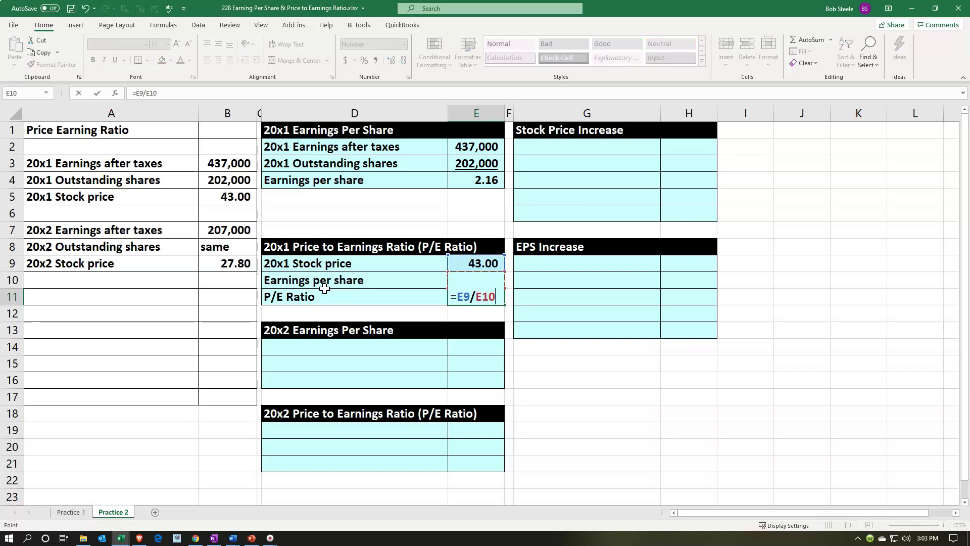
key("Return")
key("Up")
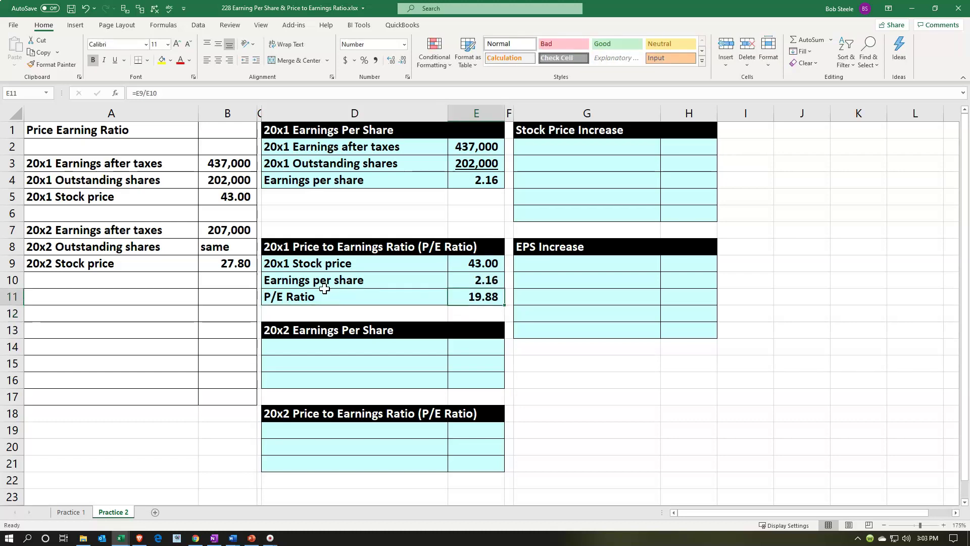
left_click(464, 279)
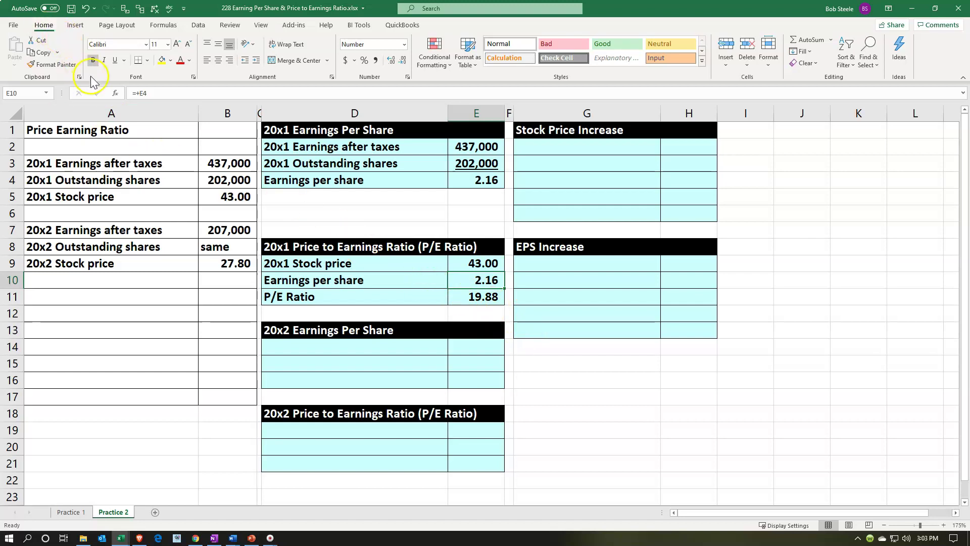
left_click(115, 60)
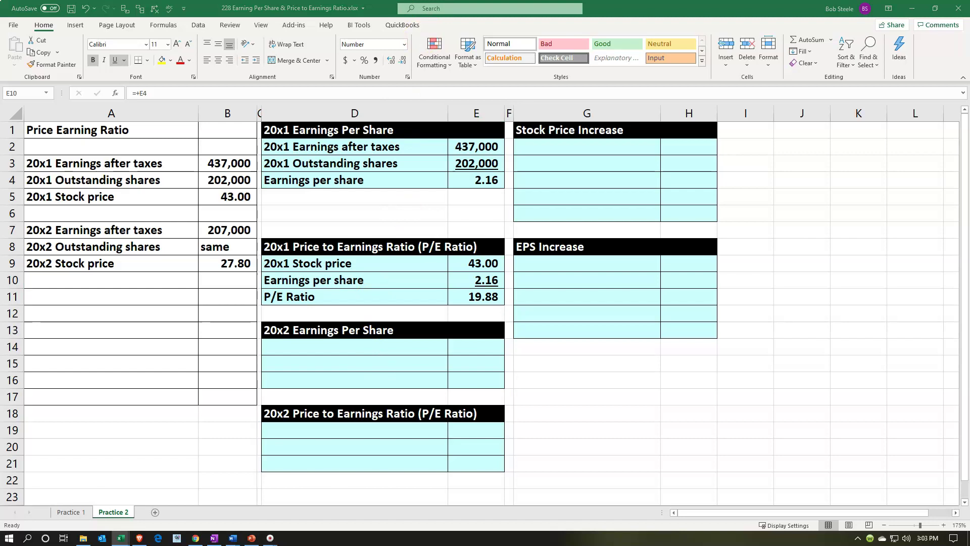
- Link D14 in the 20x2 Earnings Per Share table to the 20x2 earnings after taxes label in A7
left_click(408, 342)
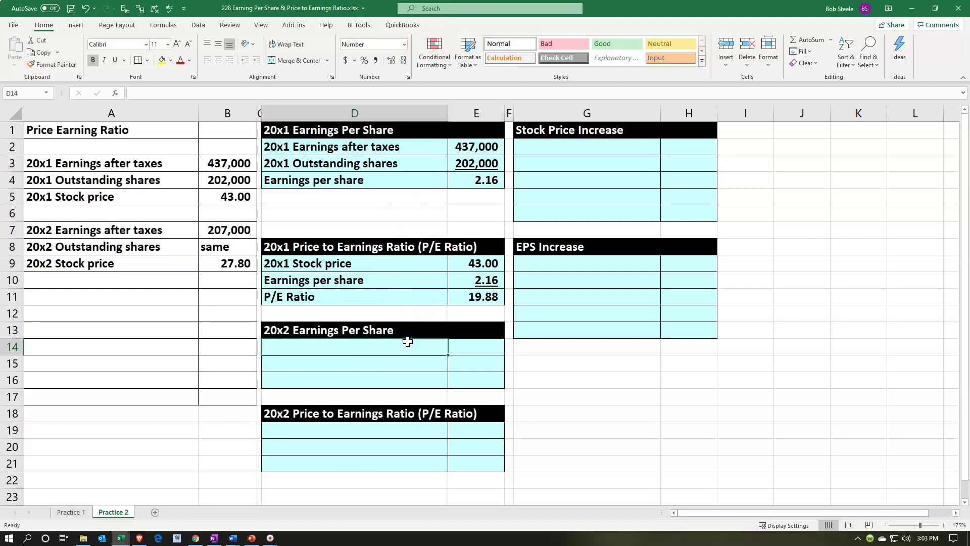
type("+")
key("Left")
key("Left")
key("Left")
key("Up")
key("Up")
key("Up")
key("Up")
key("Up")
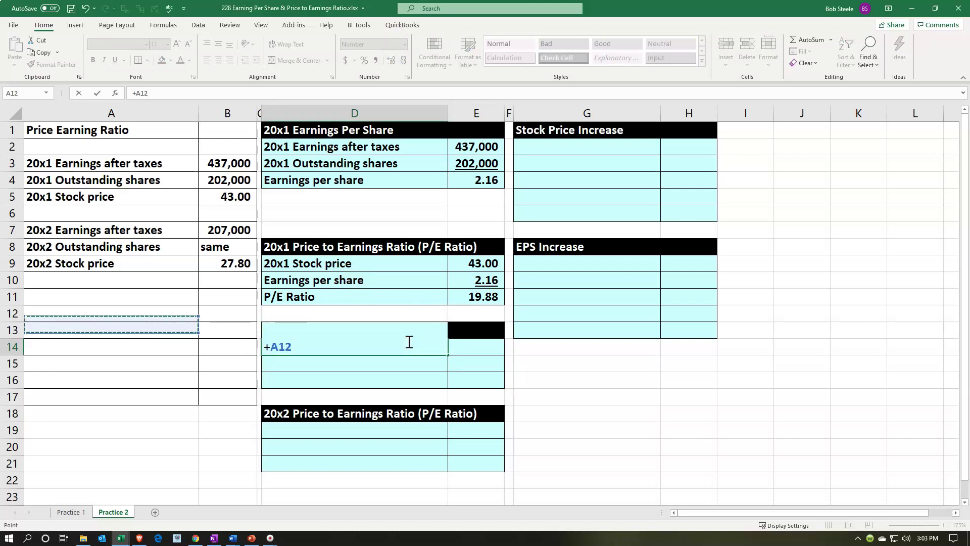
key("Up")
key("Up")
key("Tab")
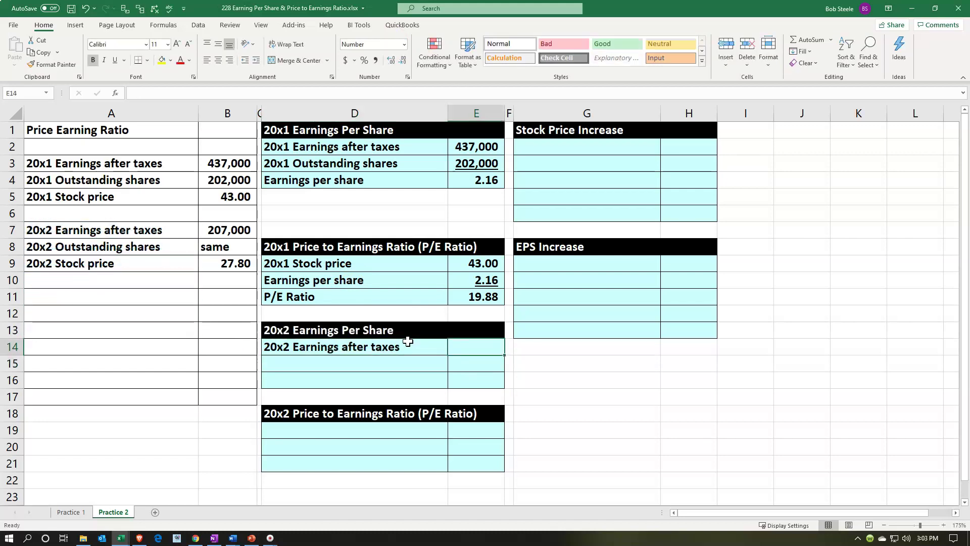
- Link E14 to the 20x2 earnings after taxes amount in B7
type("+")
key("Left")
key("Left")
key("Left")
key("Up")
key("Up")
key("Up")
key("Up")
key("Up")
key("Up")
key("Up")
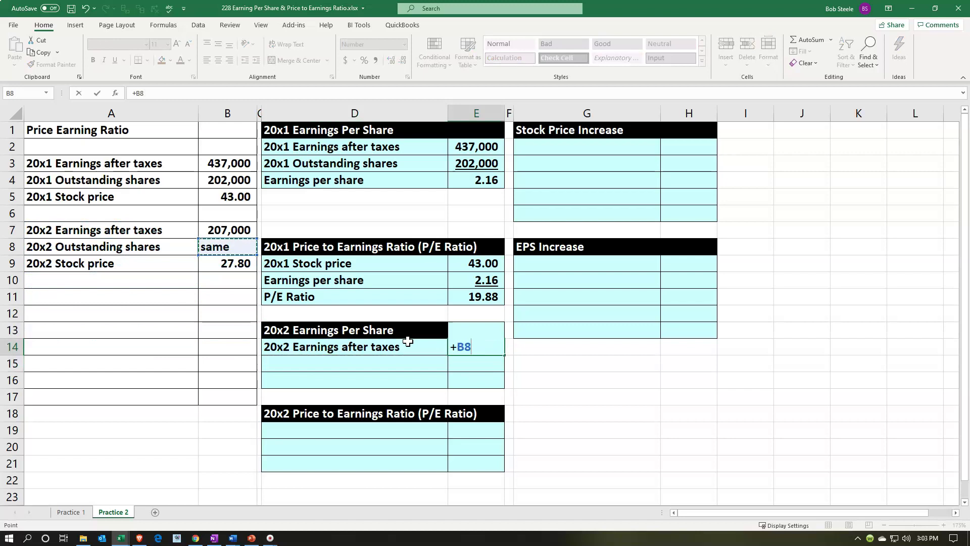
key("Return")
- Link D15 to the 20x1 outstanding shares label in A4
key("Left")
type("+")
key("Left")
key("Left")
key("Left")
key("Up")
key("Up")
key("Up")
key("Up")
key("Up")
key("Up")
key("Up")
key("Up")
key("Up")
key("Up")
key("Up")
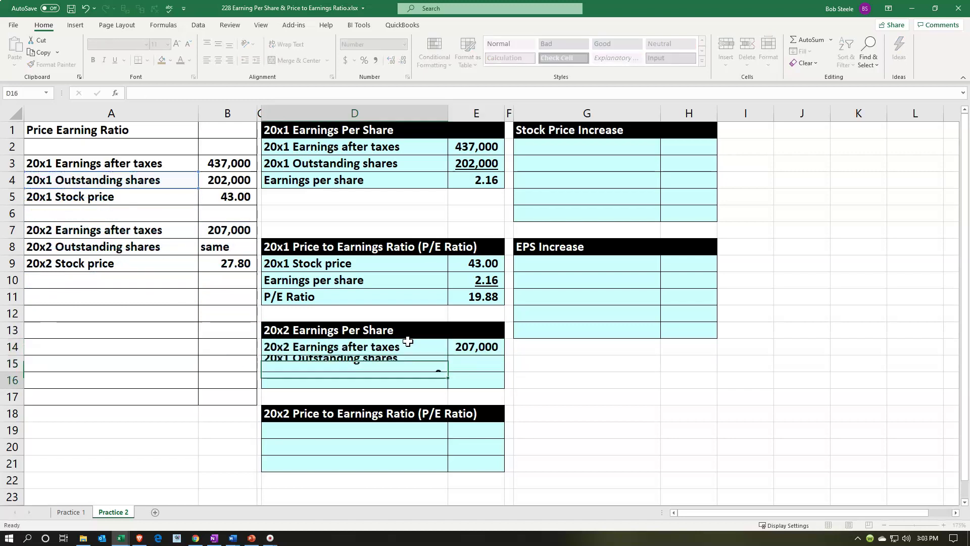
key("Tab")
- Link E15 to the 20x1 outstanding shares amount in B4 and underline it
type("+")
key("Left")
key("Left")
key("Left")
key("Up")
key("Up")
key("Up")
key("Up")
key("Up")
key("Up")
key("Up")
key("Up")
key("Up")
key("Up")
key("Up")
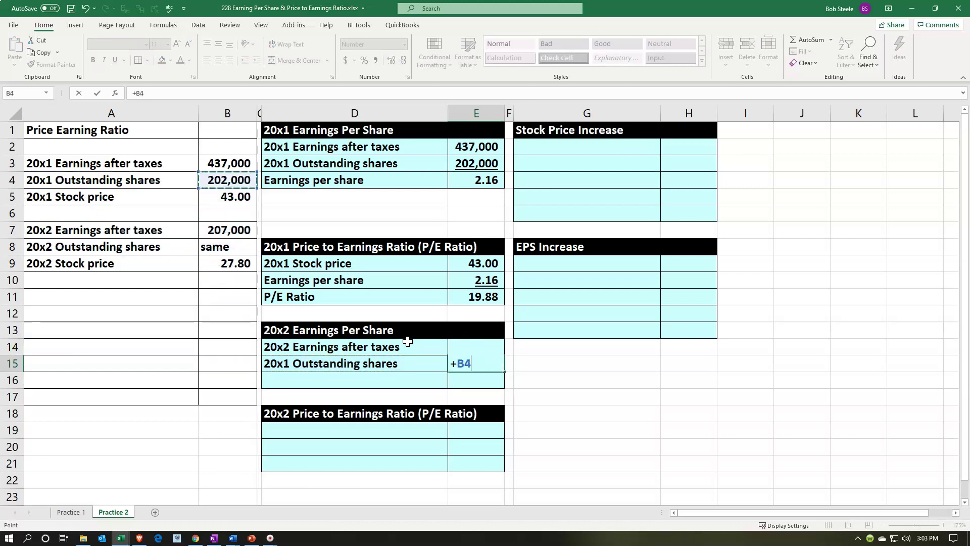
key("Return")
key("Up")
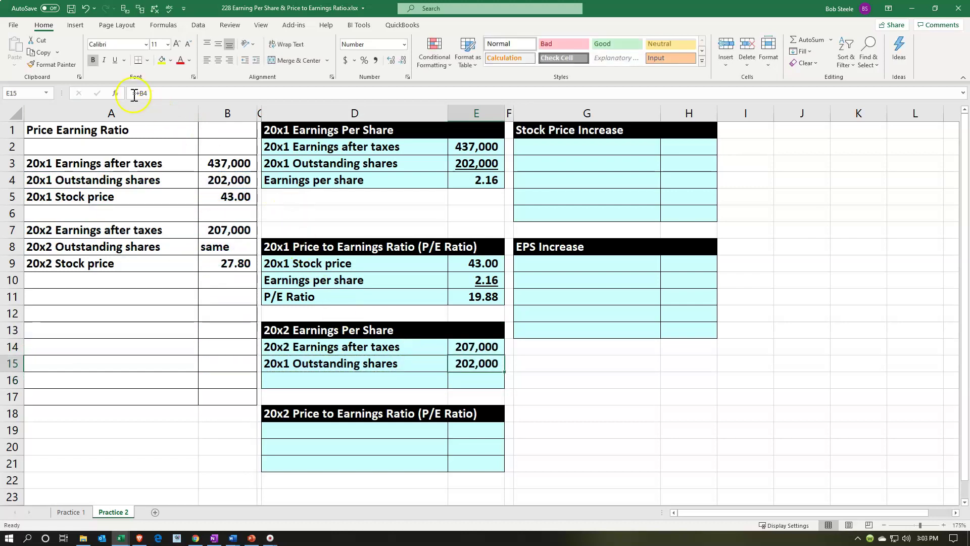
left_click(114, 60)
- Copy the "Earnings per share" label into D16 of the 20x2 Earnings Per Share table
key("Down")
key("Left")
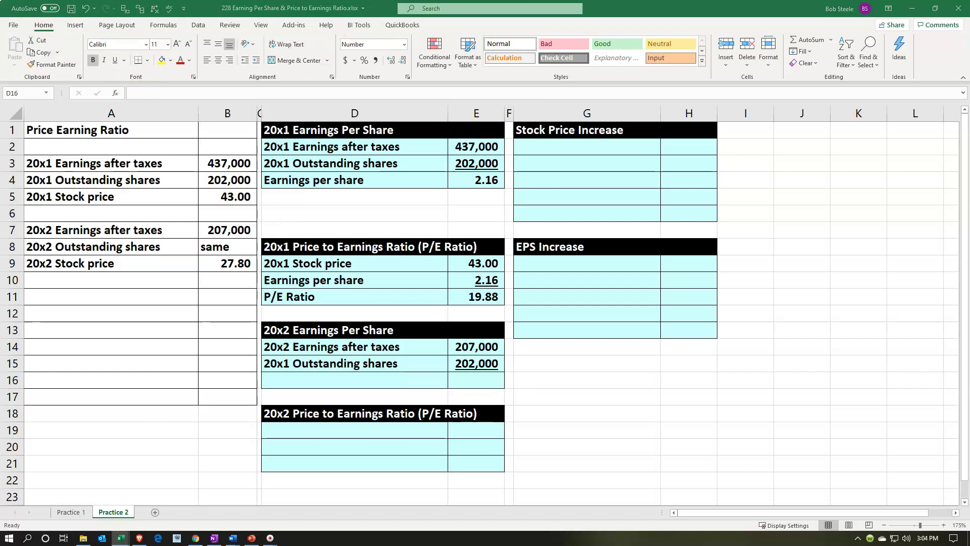
left_click(353, 362)
key("ctrl+c")
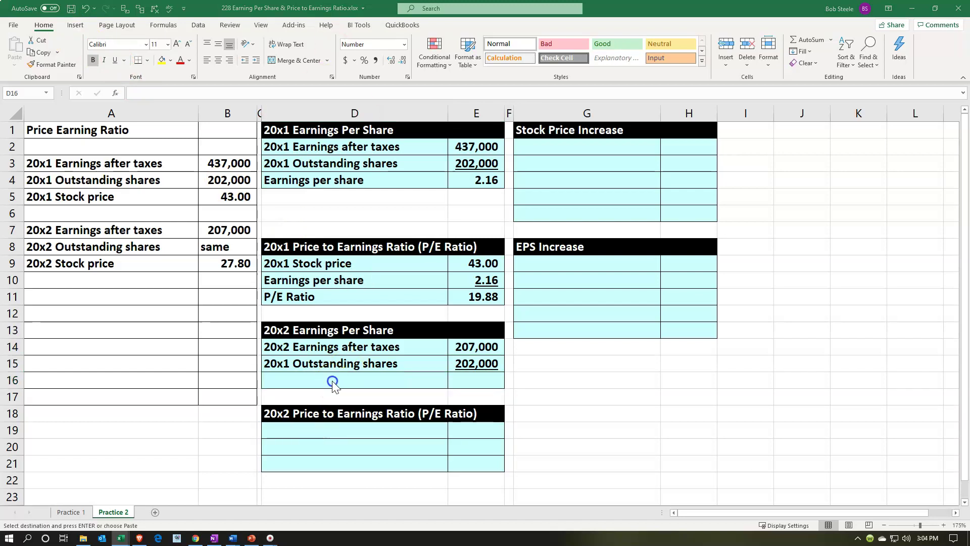
left_click(334, 381)
key("ctrl+v")
- Calculate the 20x2 earnings per share in E16 as E14 divided by E15, formatted to two decimal places
key("Right")
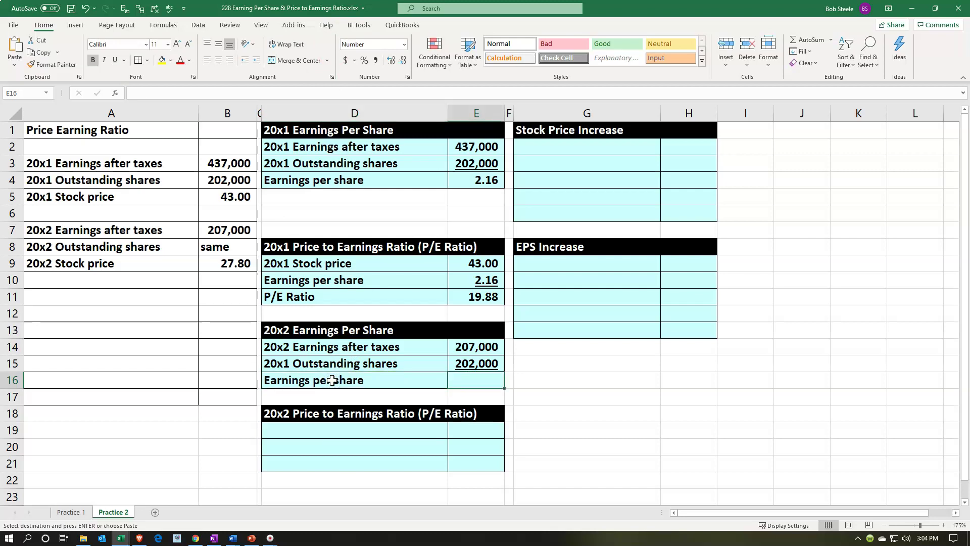
type("=")
key("Up")
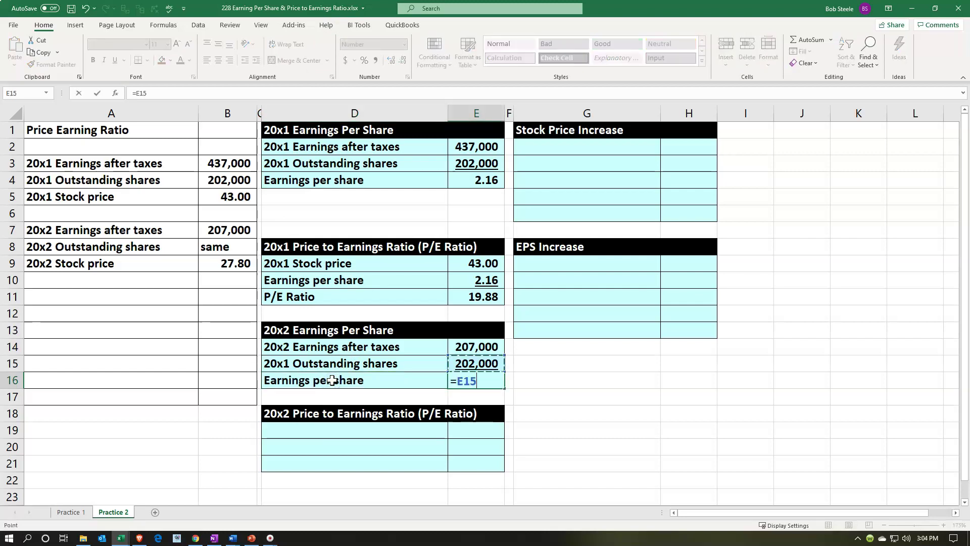
key("Up")
type("/")
key("Up")
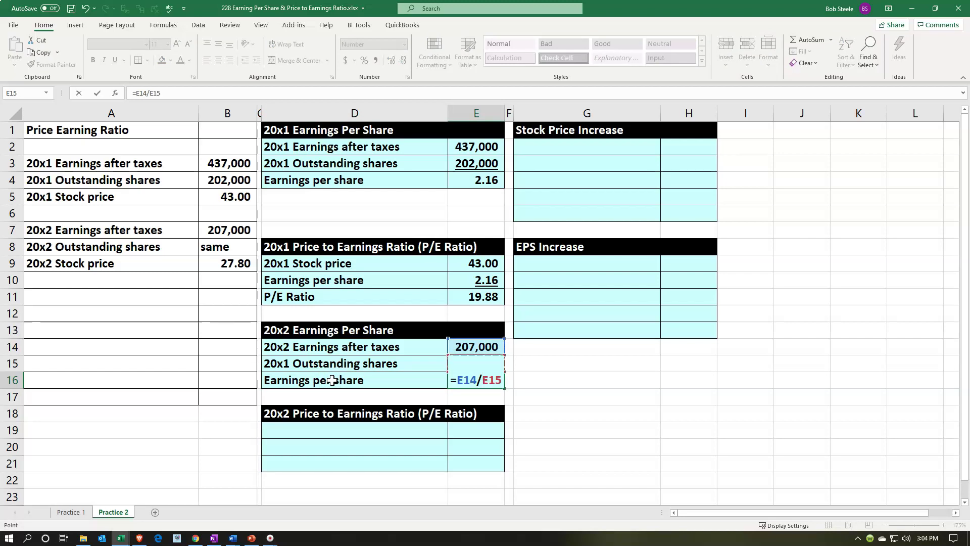
key("ctrl+Return")
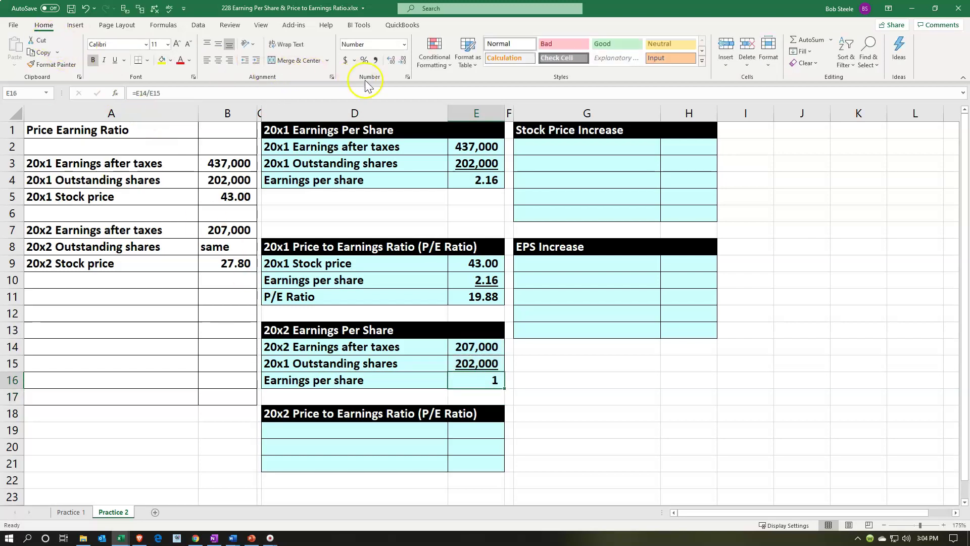
left_click(391, 60)
left_click(391, 60)
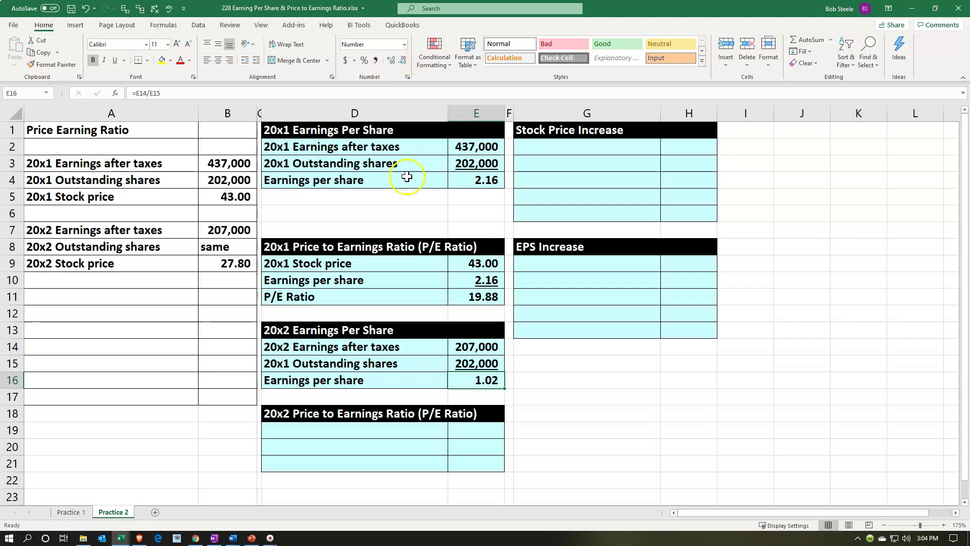
- Link D19 in the 20x2 Price to Earnings Ratio table to the 20x2 stock price label in A9
left_click(353, 440)
left_click(335, 429)
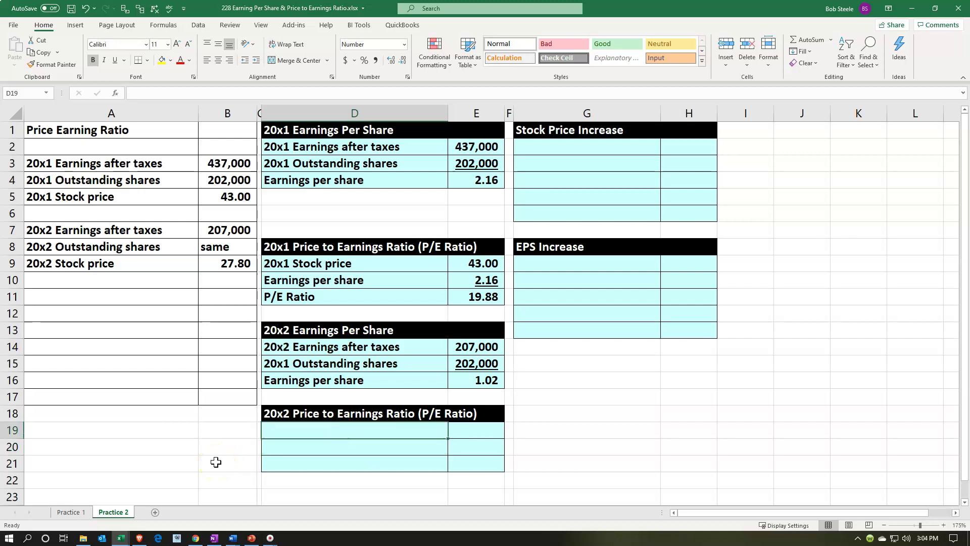
type("+")
key("Left")
key("Left")
key("Up")
key("Up")
key("Up")
key("Up")
key("Up")
key("Up")
key("Up")
key("Up")
key("Up")
key("Up")
key("Left")
key("Tab")
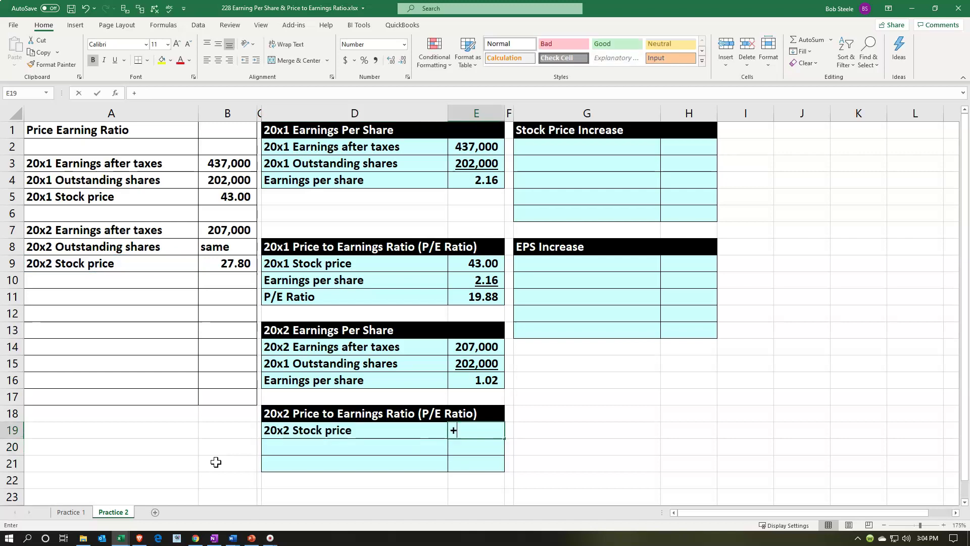
- Link E19 in the 20x2 Price to Earnings Ratio table to the 20x2 stock price amount in B9
type("+")
key("Left")
key("Left")
key("Up")
key("Up")
key("Up")
key("Up")
key("Up")
key("Up")
key("Up")
key("Up")
key("Up")
key("Up")
key("Left")
key("Return")
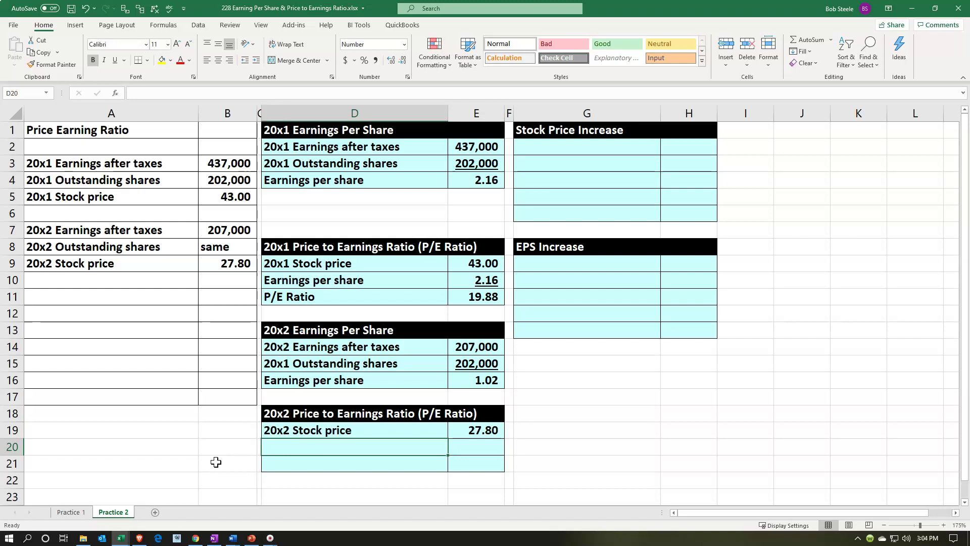
- Link D20 and E20 to the 20x2 earnings per share label and amount in D16 and E16
type("+")
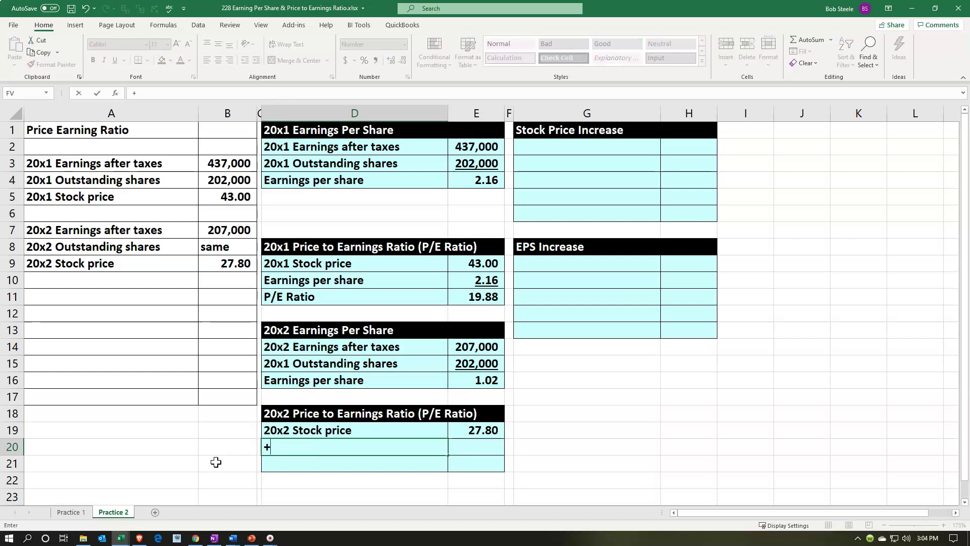
key("Up")
key("Up")
key("Up")
key("Up")
key("Tab")
type("+")
key("Up")
key("Up")
key("Up")
key("Up")
key("Return")
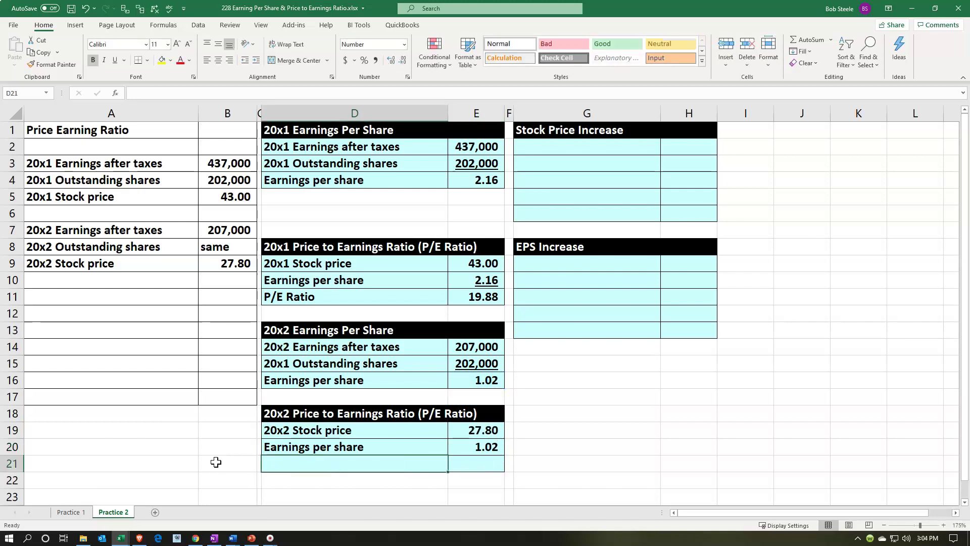
- Link D21 in the 20x2 Price to Earnings Ratio table to the "P/E Ratio" label in D11
type("P")
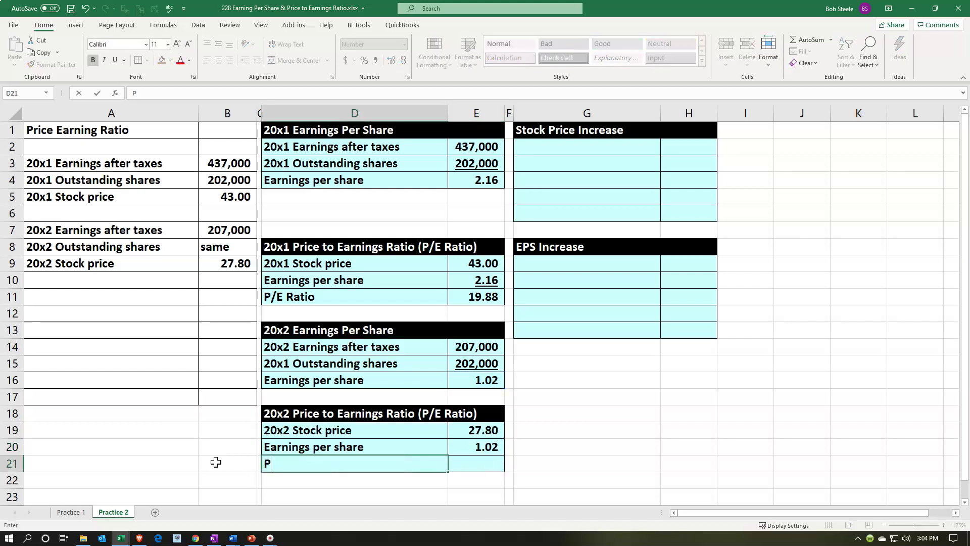
type("+")
key("Up")
key("Up")
key("Up")
key("Up")
key("Up")
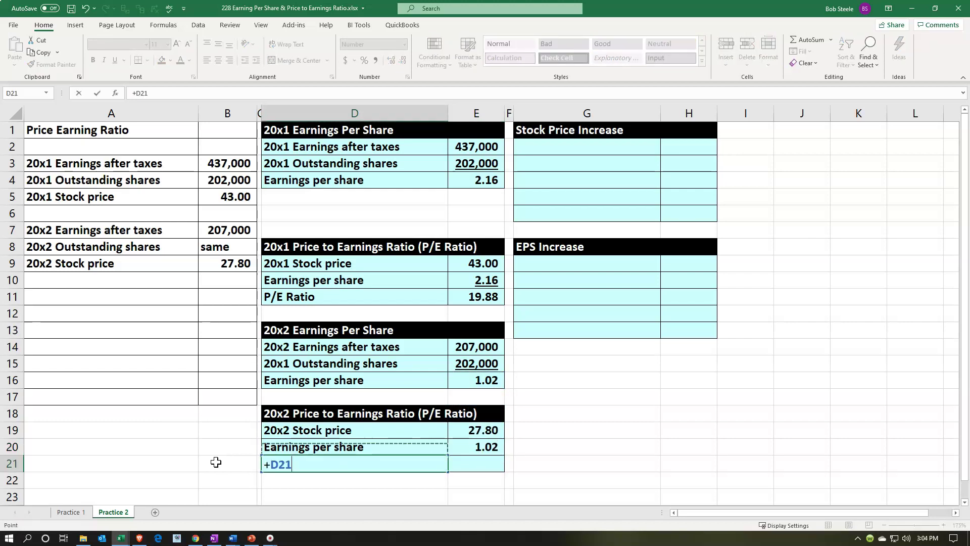
key("Up")
key("Up")
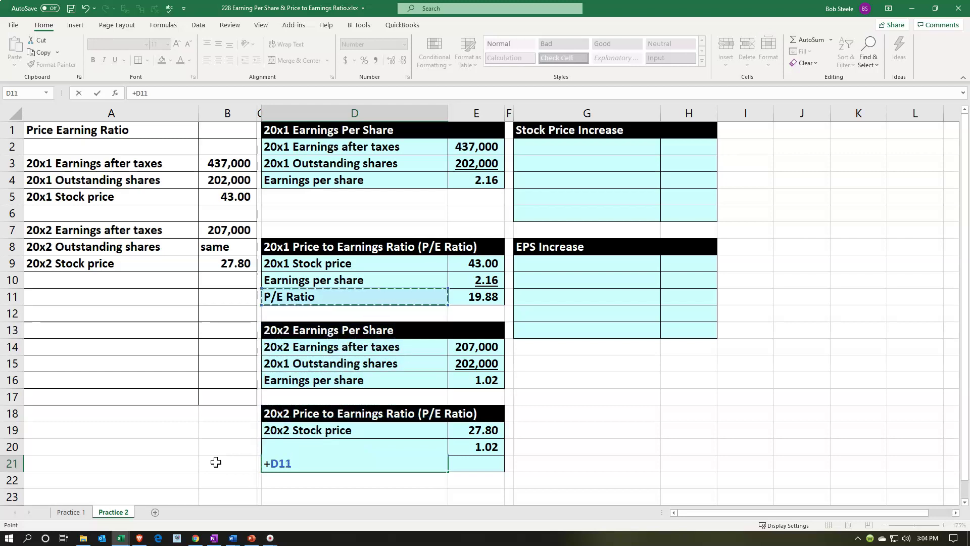
key("Tab")
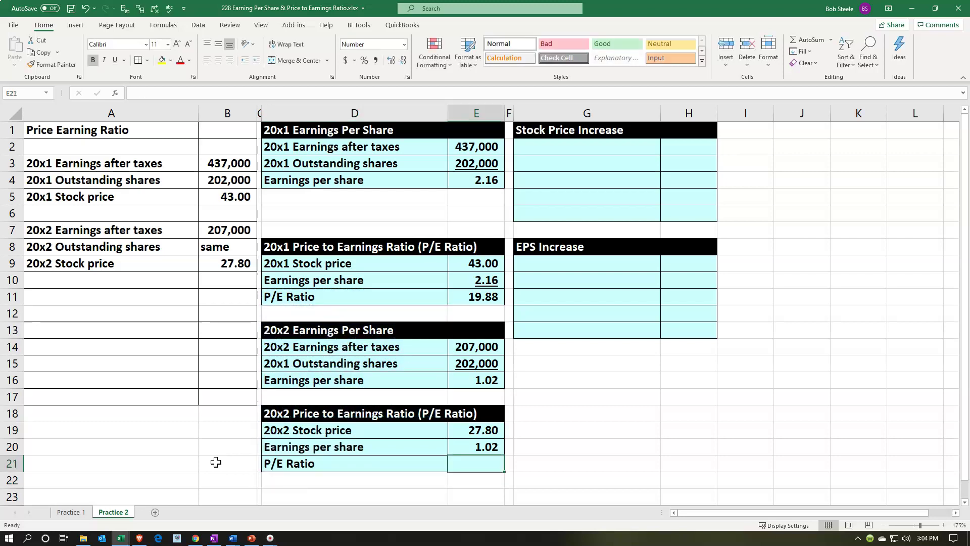
- Calculate the 20x2 P/E ratio in E21 as E19 divided by E20
type("=")
key("Up")
key("Up")
type("/")
key("Up")
key("ctrl+Return")
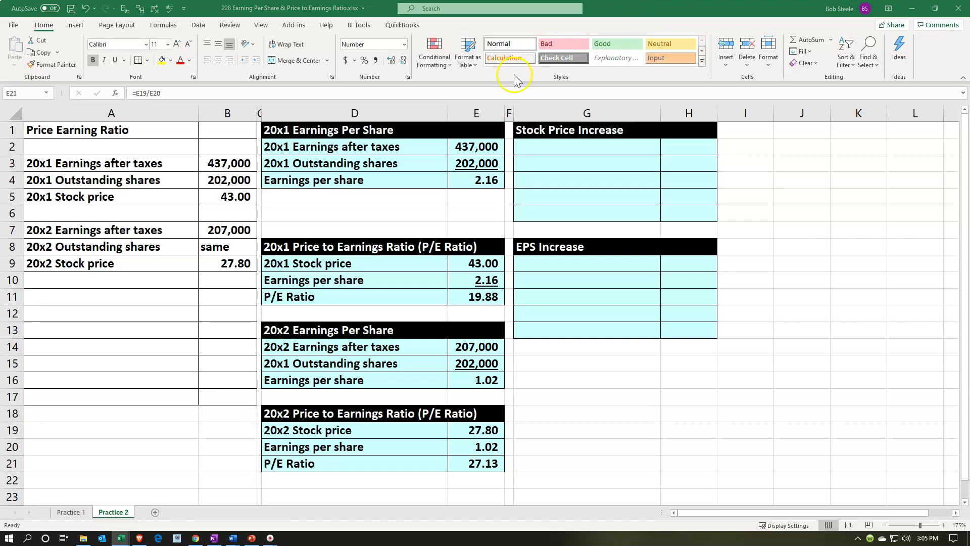
- Link G2 in the Stock Price Increase table to the 20x2 stock price label in A9
left_click(534, 143)
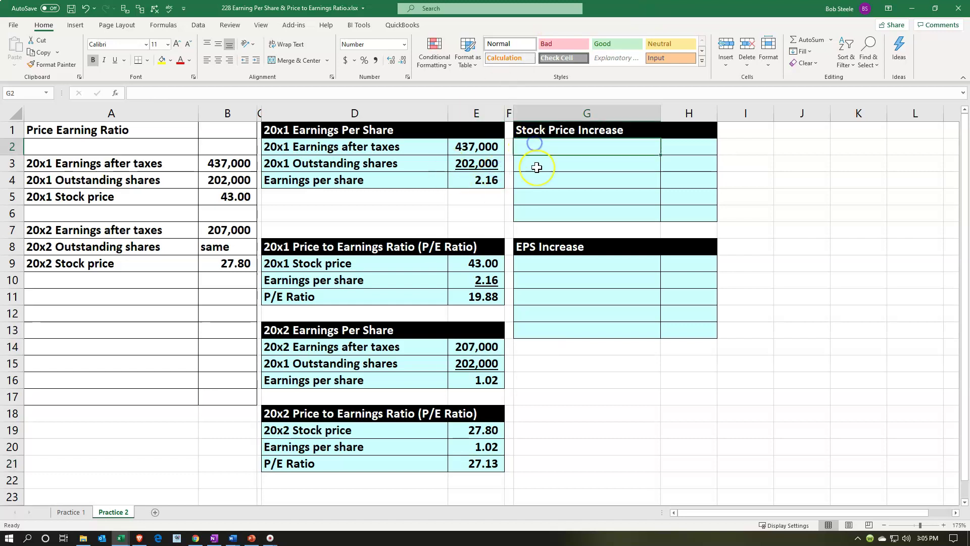
type("+")
key("Left")
key("Left")
key("Left")
key("Left")
key("Left")
key("Left")
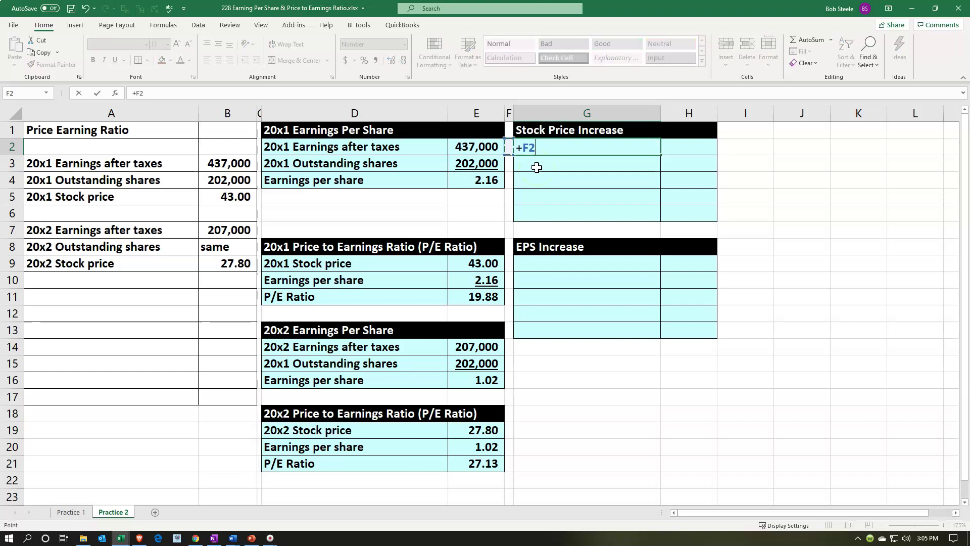
key("Down")
key("Down")
key("Down")
key("Down")
key("Down")
key("Down")
key("Down")
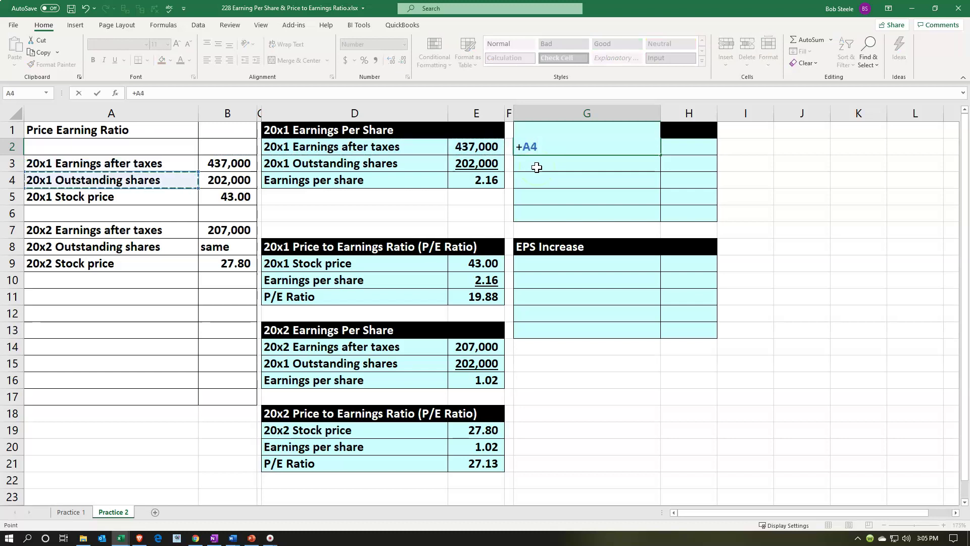
key("Return")
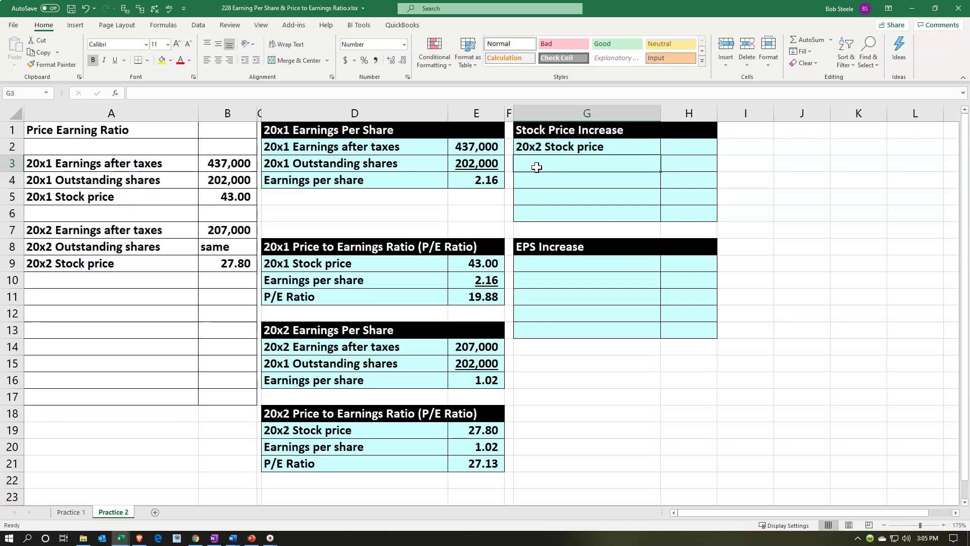
- Link H2 in the Stock Price Increase table to the 20x2 stock price amount in B9
key("Up")
key("Right")
type("+")
key("Left")
key("Left")
key("Left")
key("Left")
key("Left")
key("Left")
key("Down")
key("Down")
key("Down")
key("Down")
key("Down")
key("Down")
key("Down")
key("Return")
- Link G3 in the Stock Price Increase table to the 20x1 stock price label in A5
left_click(537, 168)
type("+")
key("Left")
key("Left")
key("Left")
key("Left")
key("Left")
key("Down")
key("Down")
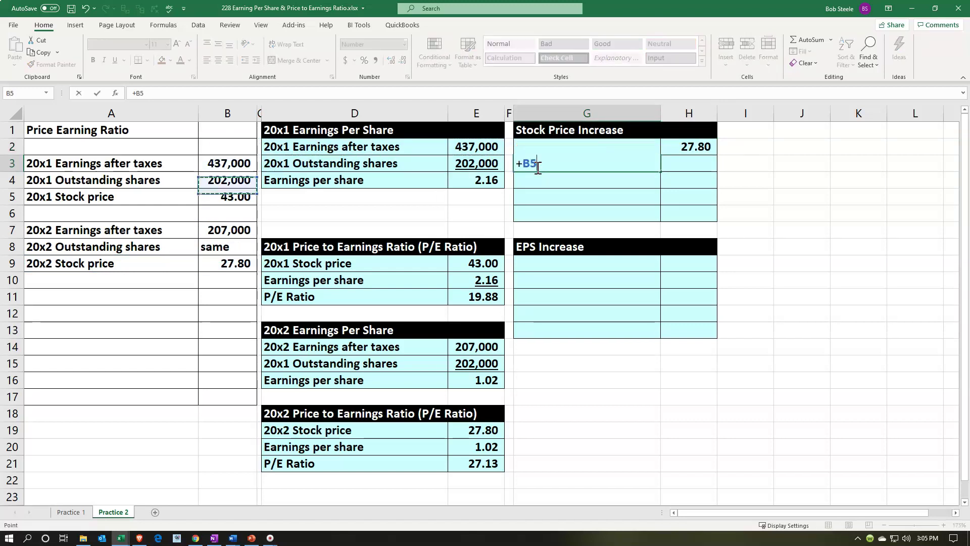
key("Return")
- Link H3 in the Stock Price Increase table to the 20x1 stock price amount in B5
key("Up")
key("Right")
type("+")
key("Left")
key("Left")
key("Left")
key("Left")
key("Left")
key("Left")
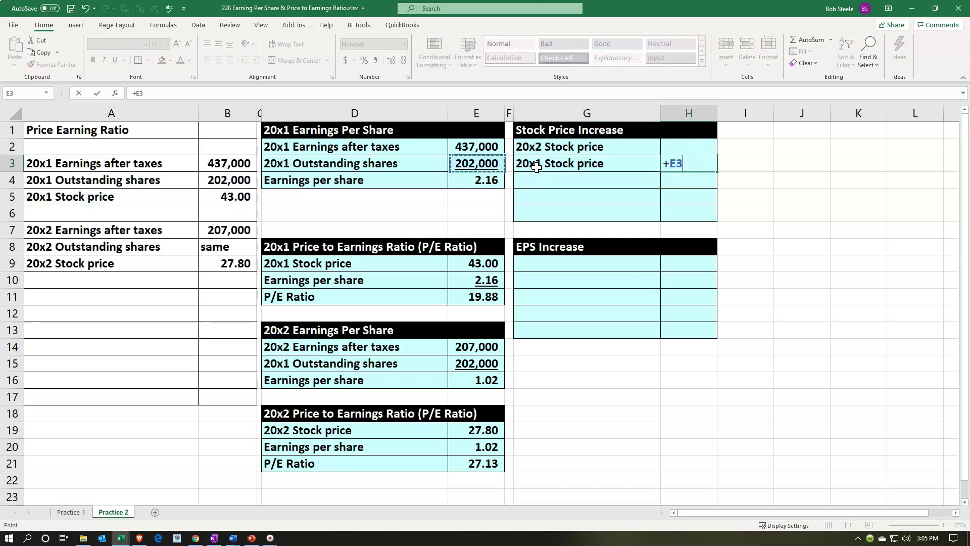
key("Down")
key("Down")
key("Return")
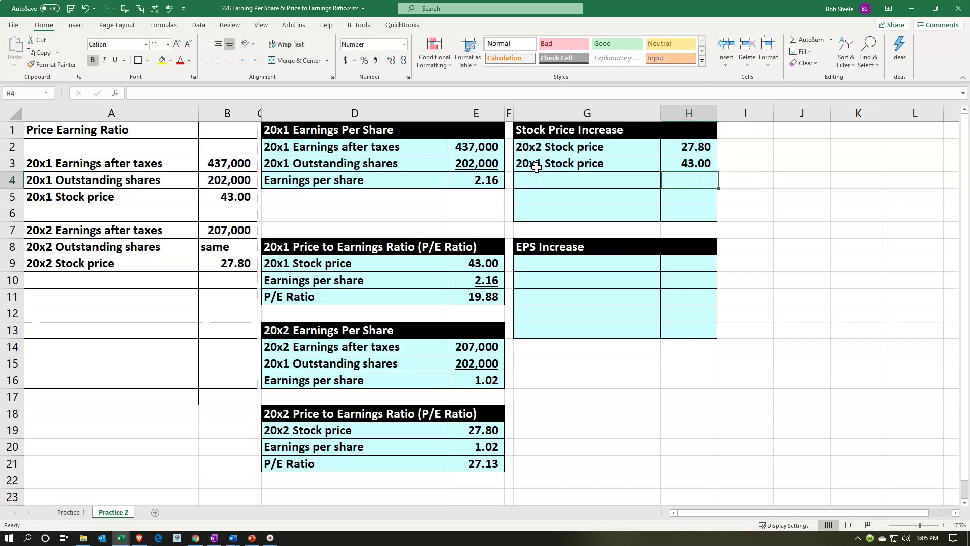
- Calculate the stock price change in H4 as H2 minus H3 and label it "Difference" in G4
type("+")
key("Up")
key("Up")
type("-")
key("Up")
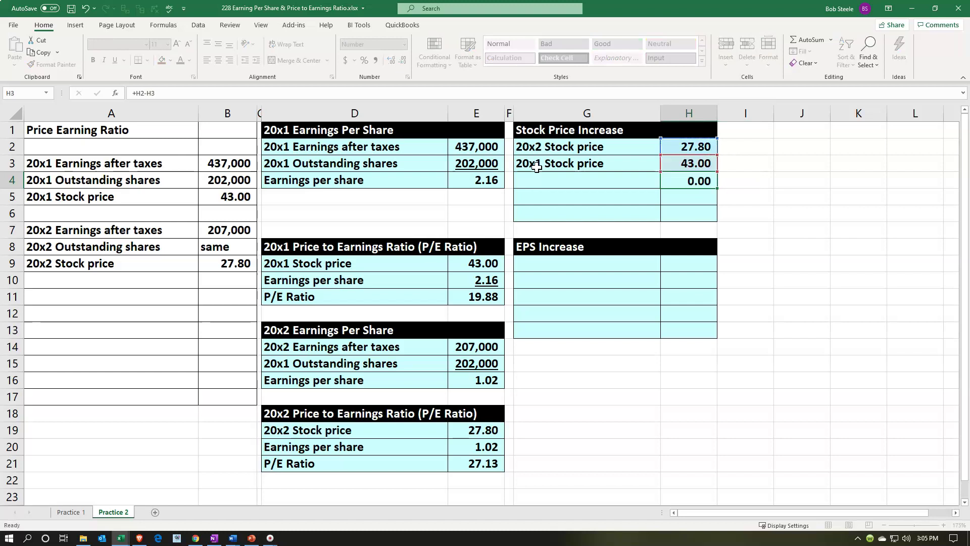
key("Return")
key("Up")
key("Left")
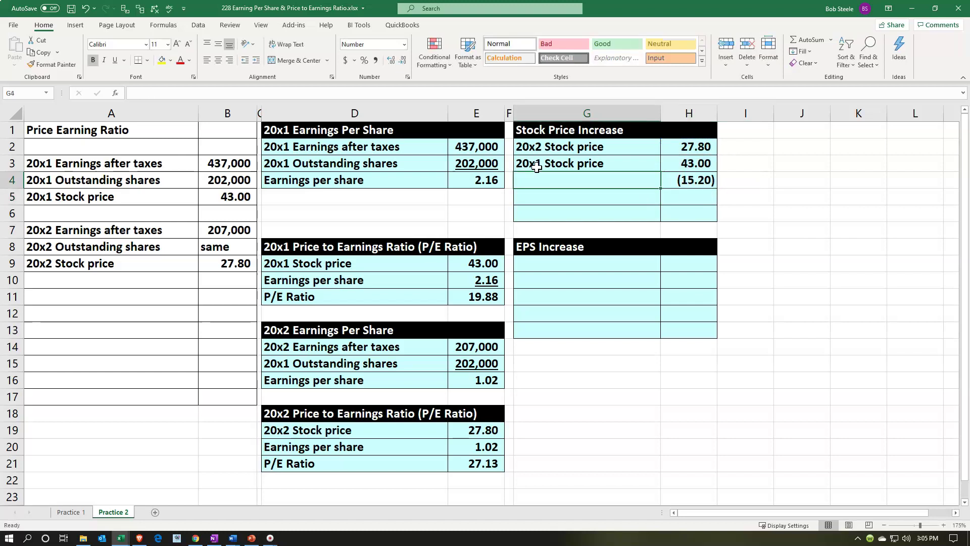
type("Difference")
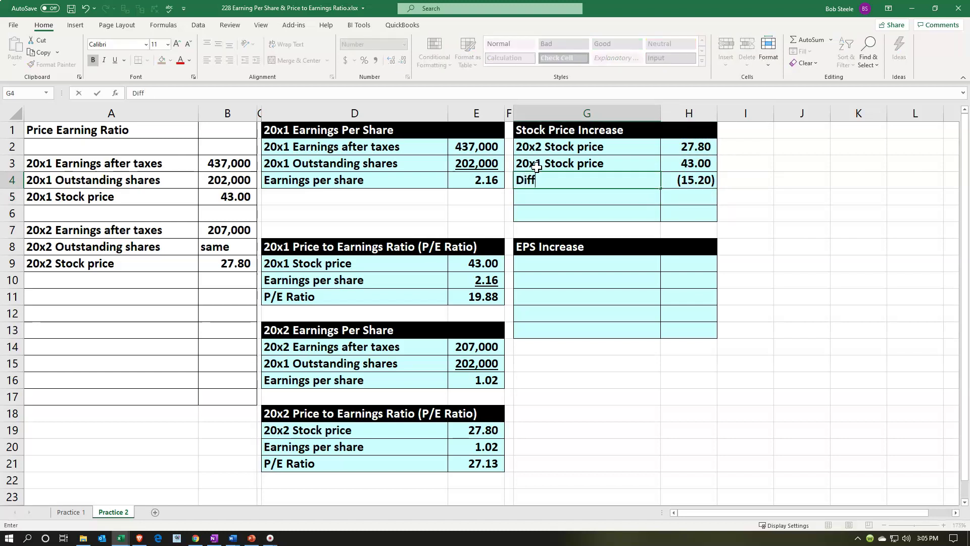
key("Return")
- Underline the 20x1 stock price amount in H3
key("Right")
key("Up")
key("Up")
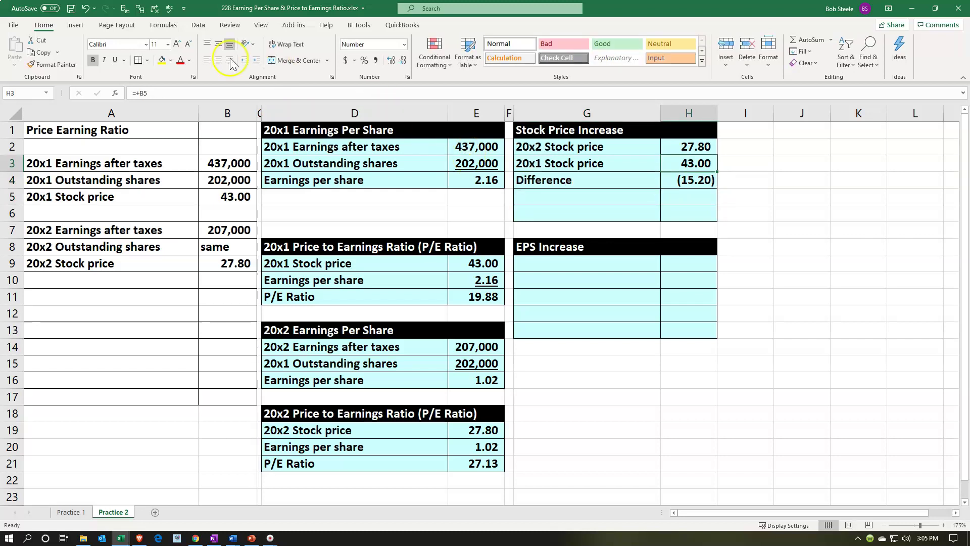
left_click(115, 60)
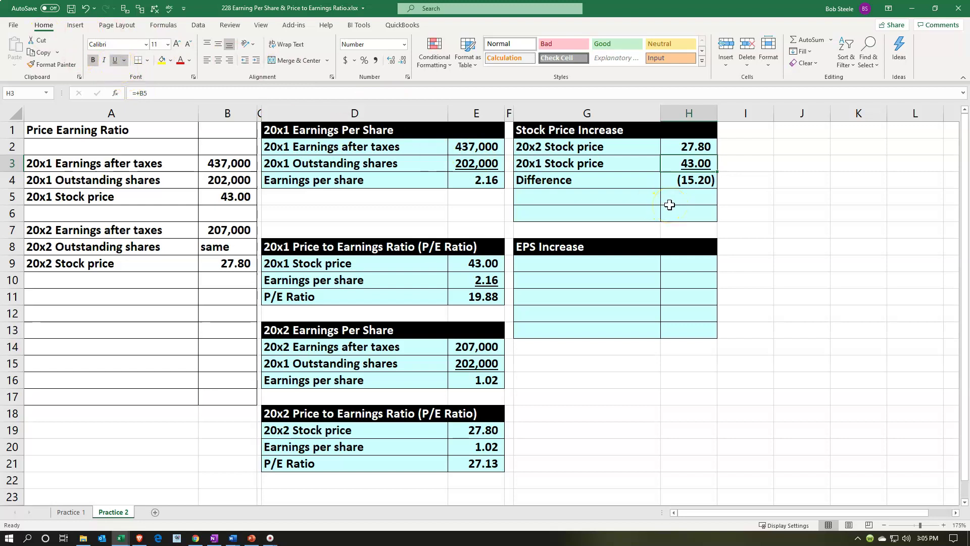
- Link G5 and H5 to the 20x1 stock price label and amount in G3 and H3
left_click(619, 197)
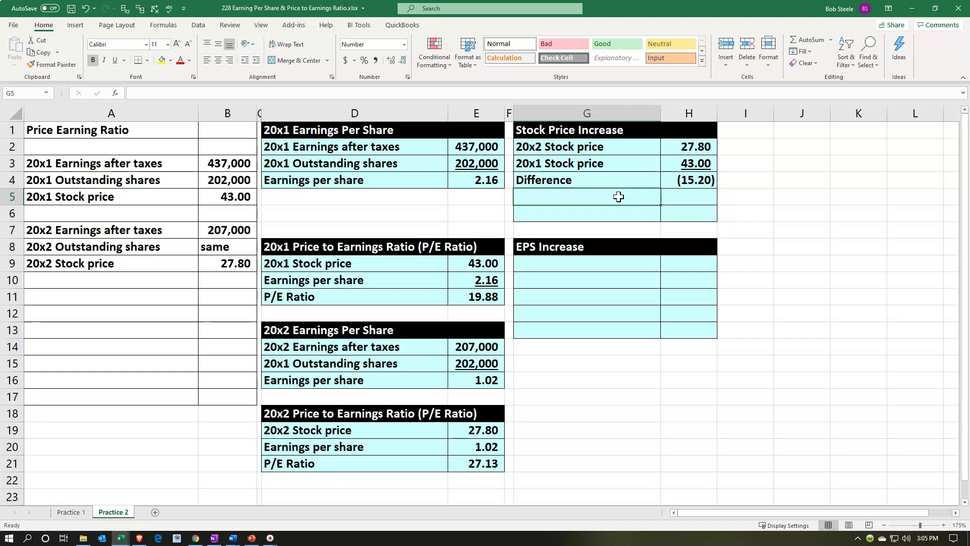
type("+")
key("Up")
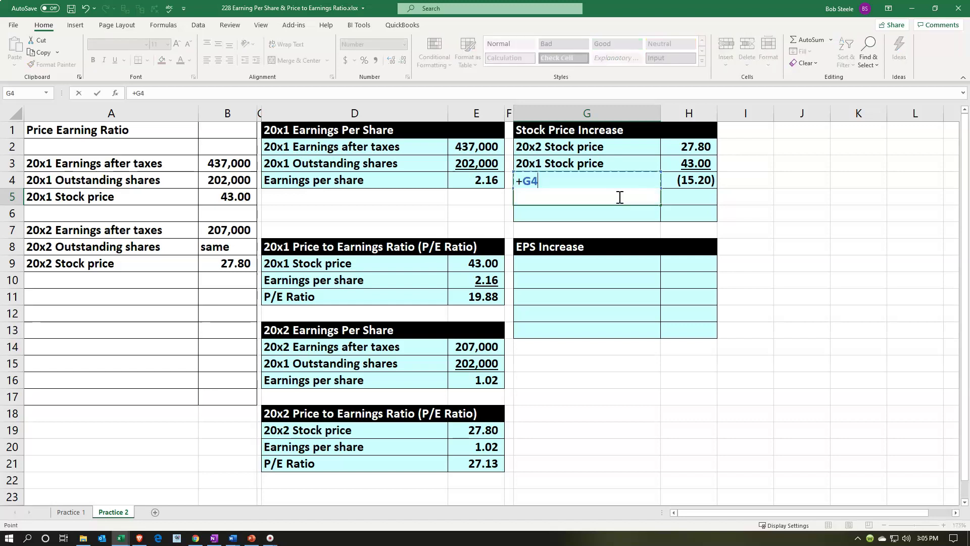
key("Up")
key("Tab")
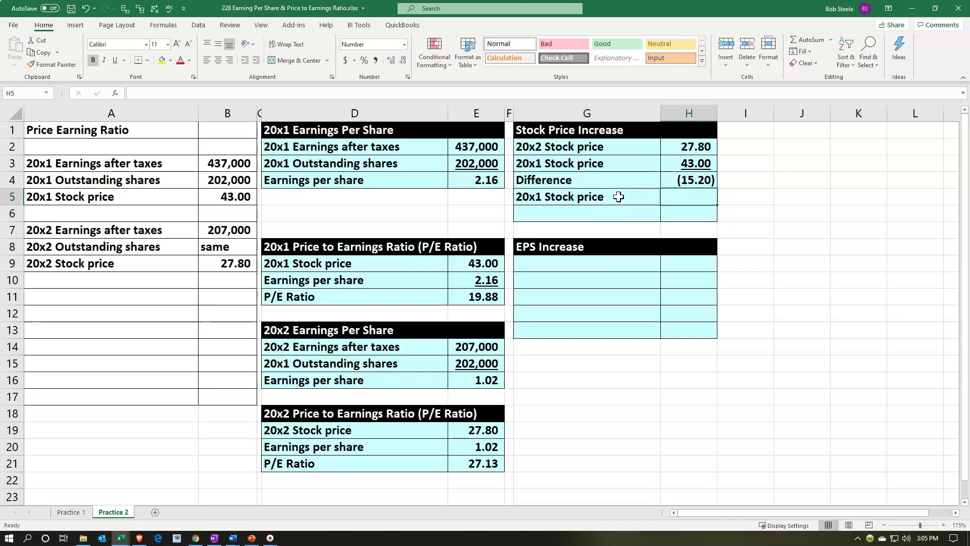
type("+")
key("Up")
key("Up")
key("Return")
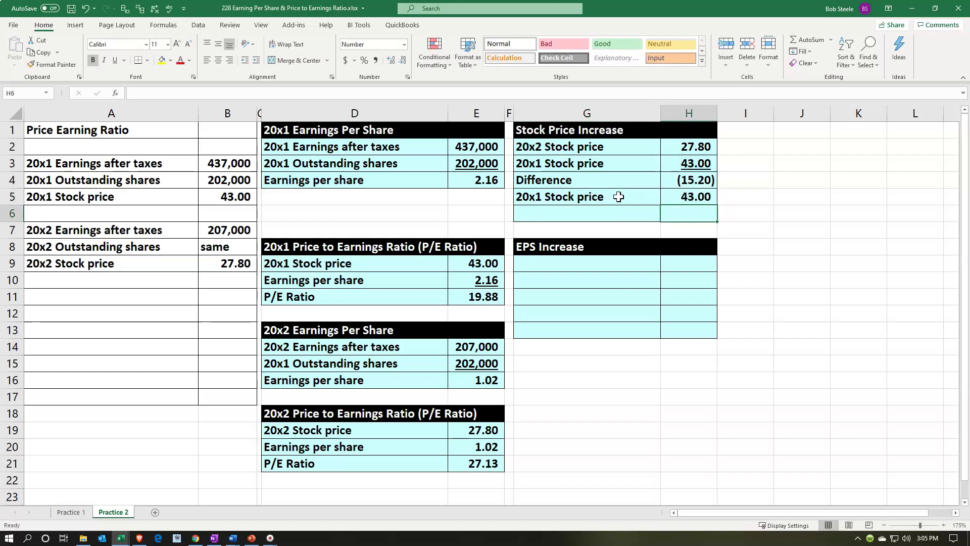
- Enter the label "Stock price % decrease" in G6 of the Stock Price Increase table
key("Left")
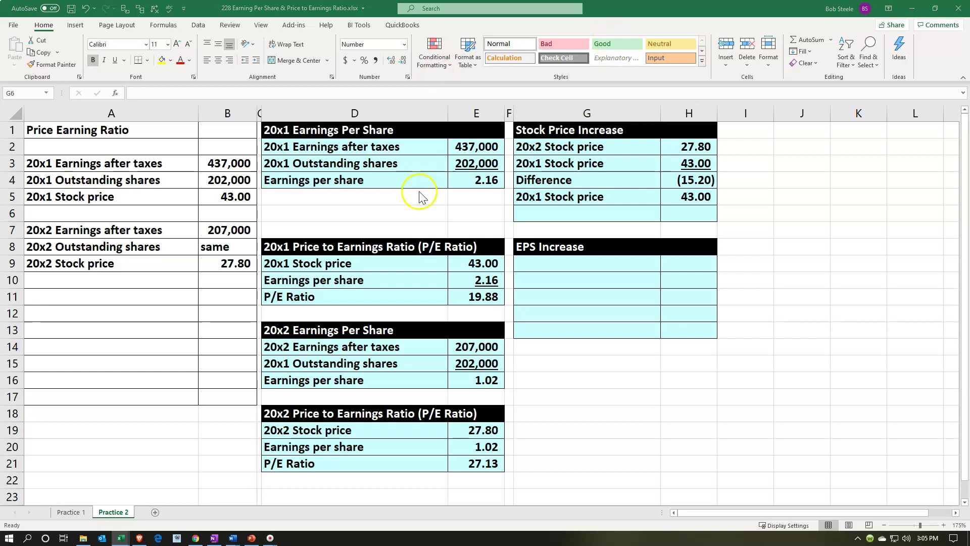
left_click(537, 211)
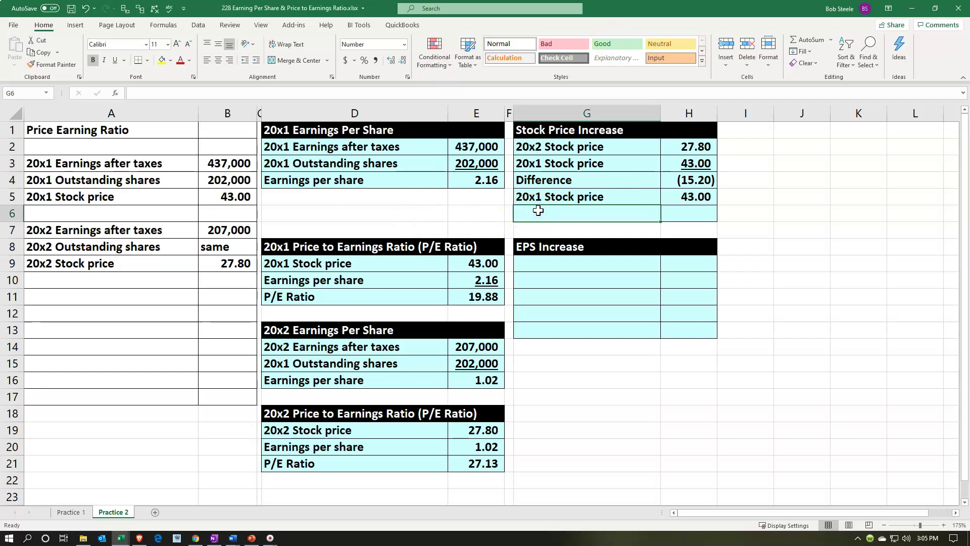
type("Stock price")
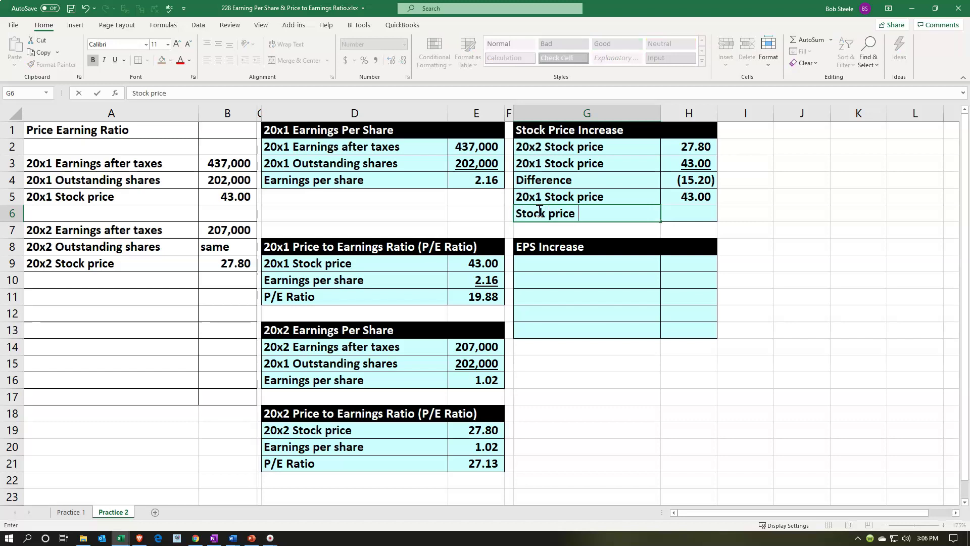
type(" % de crease")
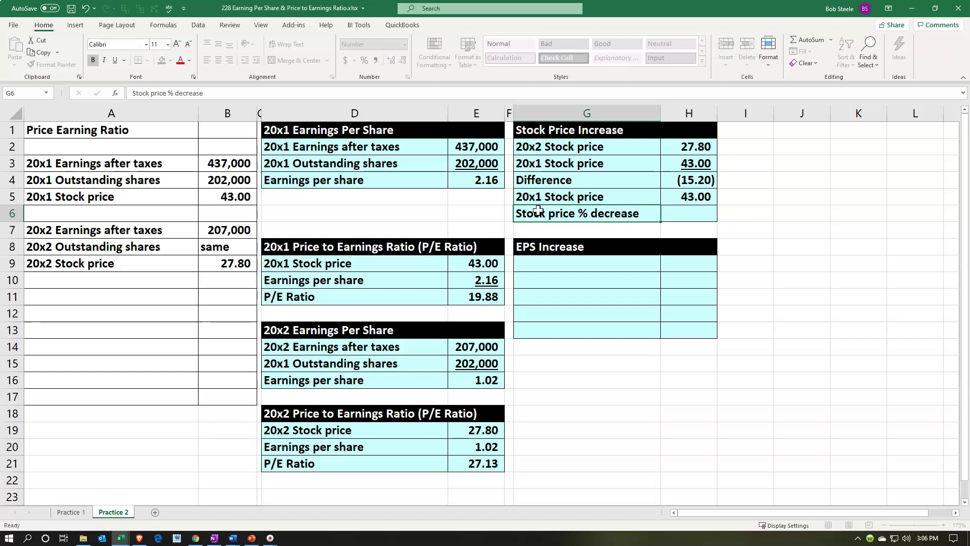
key("Tab")
- Calculate the stock price percentage decrease in H6 as H4 divided by H5
type("=")
key("Up")
key("Up")
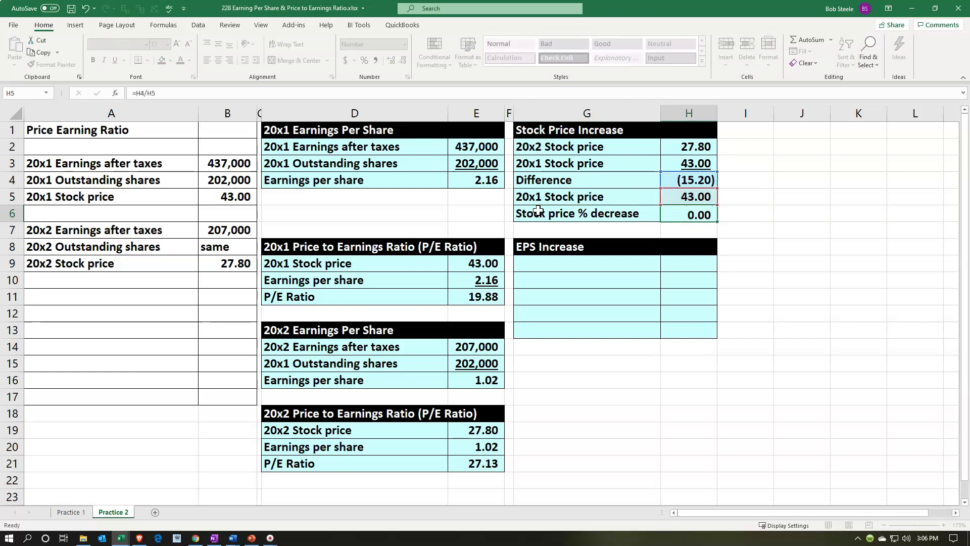
key("Return")
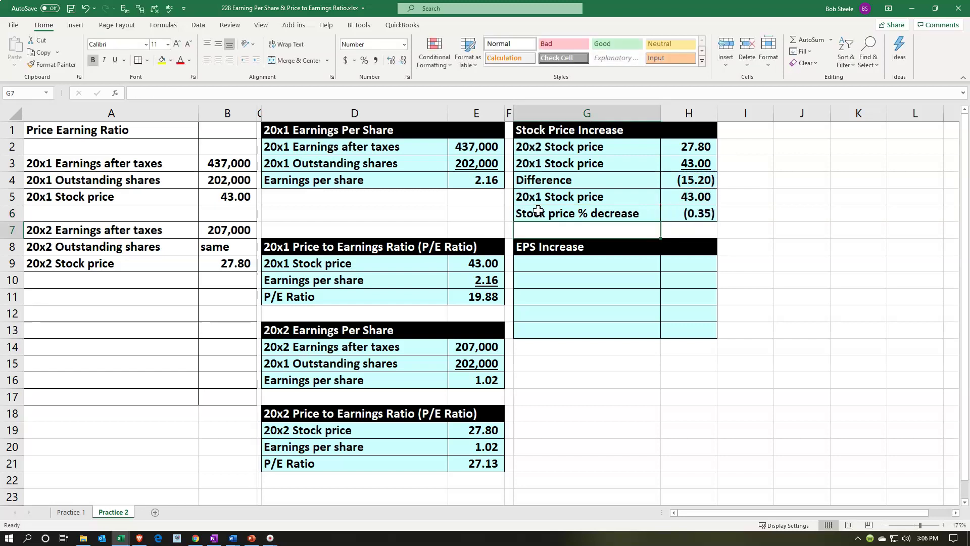
- Format the stock price decrease in H6 as a percentage with two decimal places
left_click(538, 210)
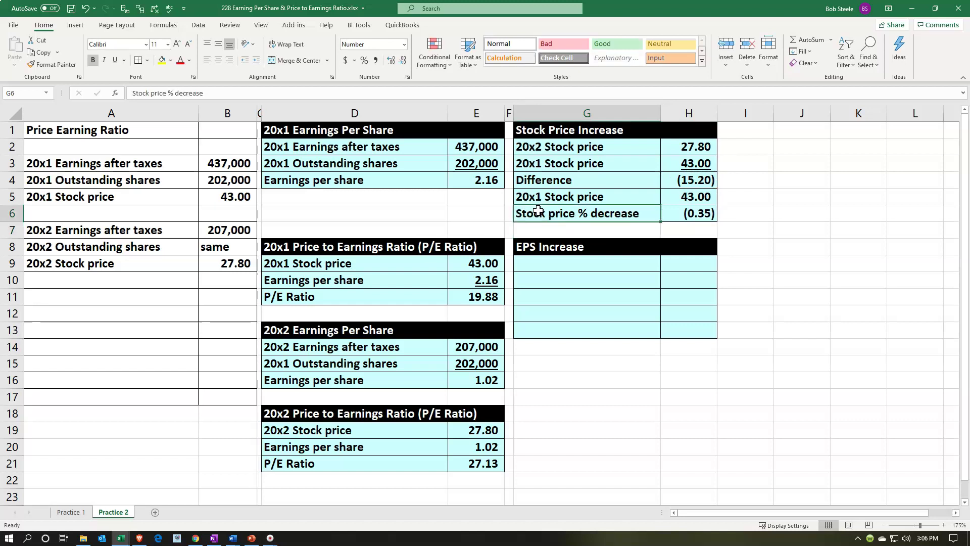
key("Right")
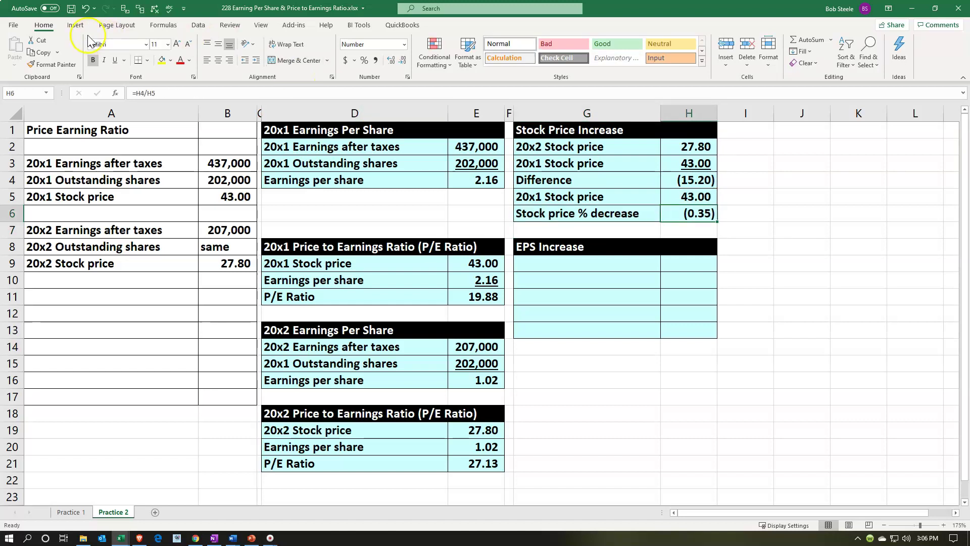
left_click(368, 64)
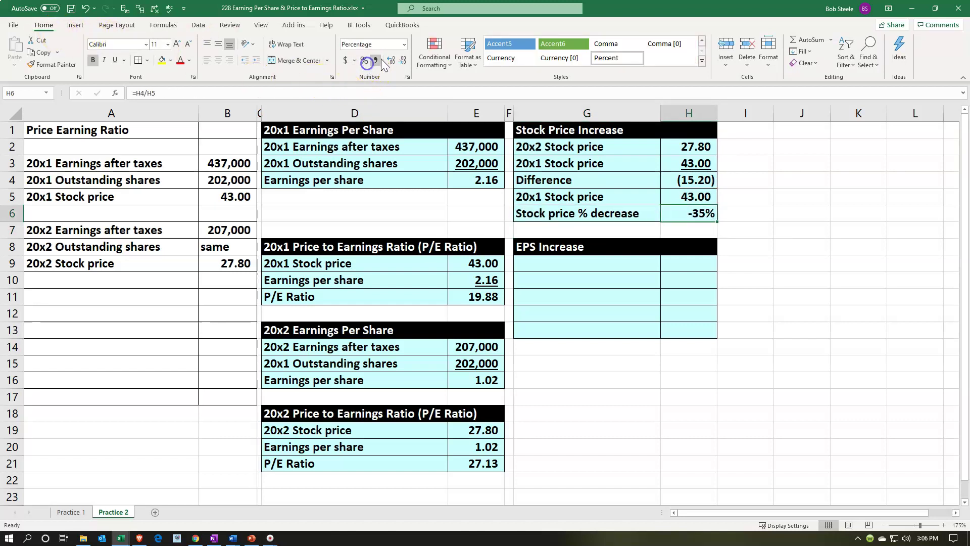
left_click(392, 60)
left_click(392, 60)
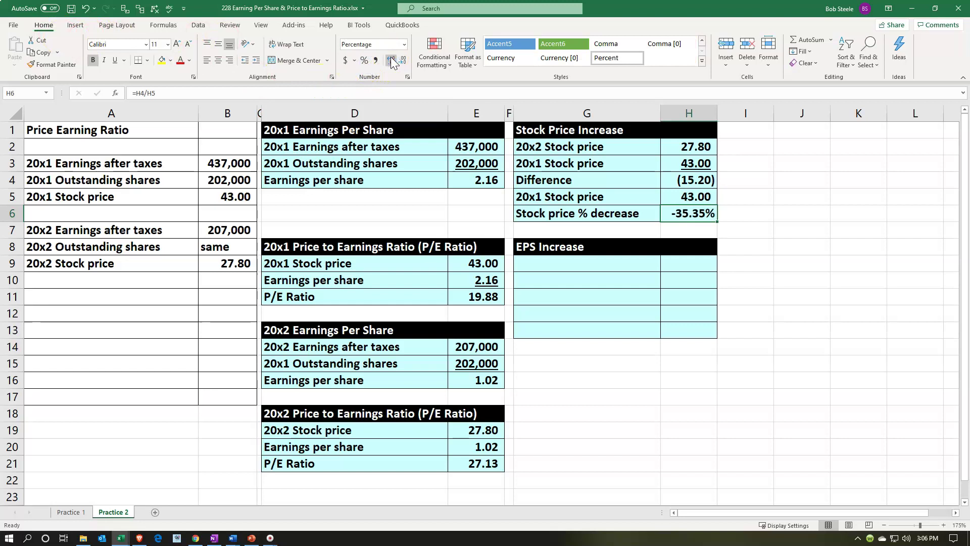
- Underline the 20x1 stock price in H5 of the Stock Price Increase table
left_click(690, 197)
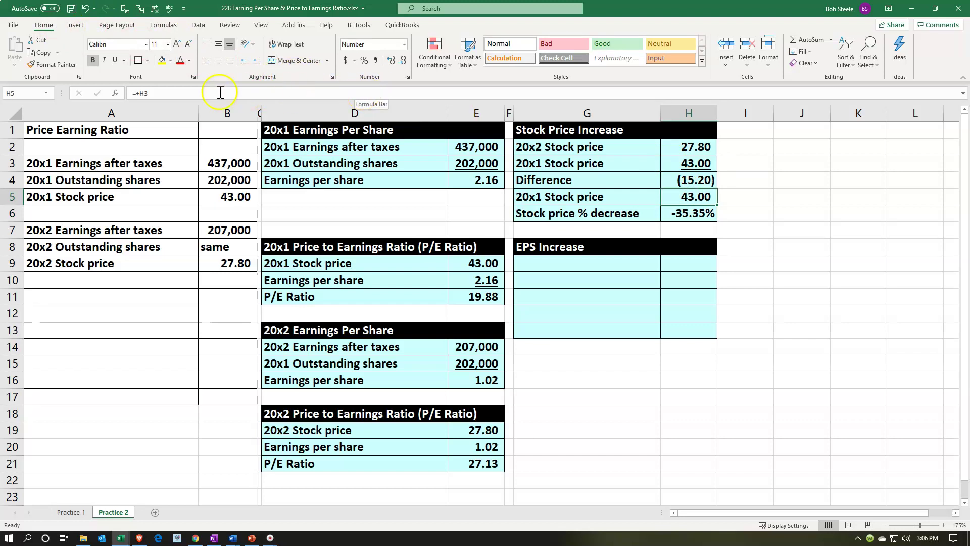
left_click(116, 60)
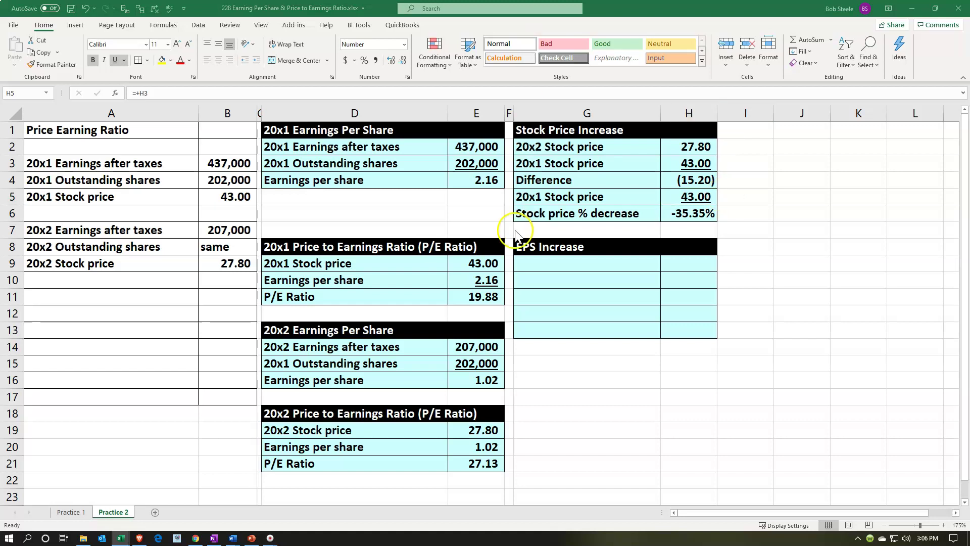
- Enter the label "EPS 20x2" in G9 of the EPS Increase table and link H9 to the 20x2 earnings per share in E16
left_click(552, 266)
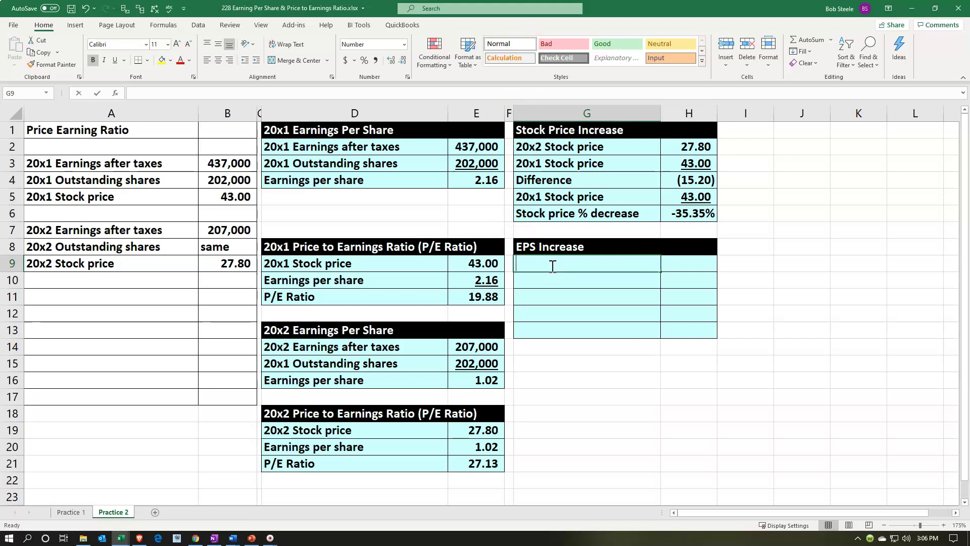
type("EPS 20x2")
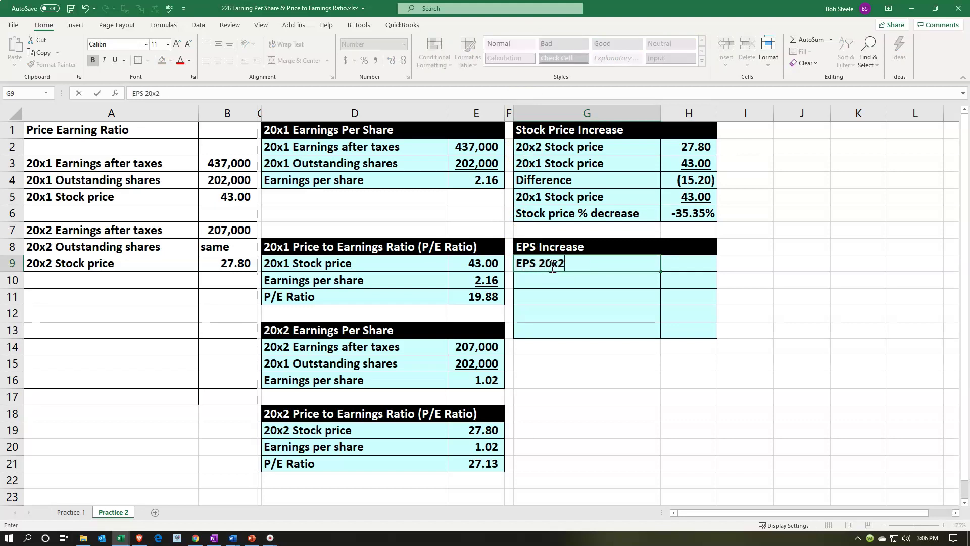
key("Tab")
type("+")
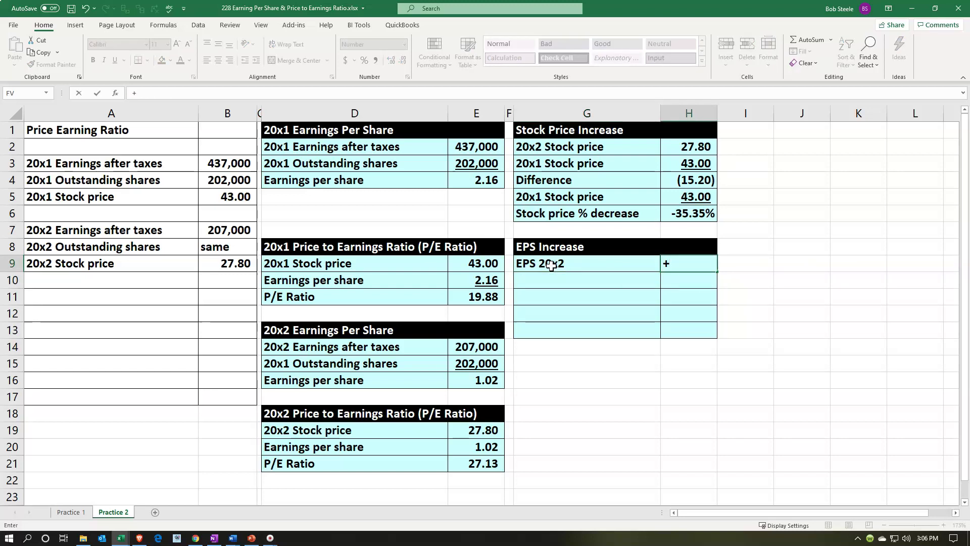
key("Left")
key("Left")
key("Left")
key("Left")
key("Down")
key("Down")
key("Down")
key("Down")
key("Down")
key("Down")
key("Down")
key("Down")
key("Right")
key("Up")
key("Return")
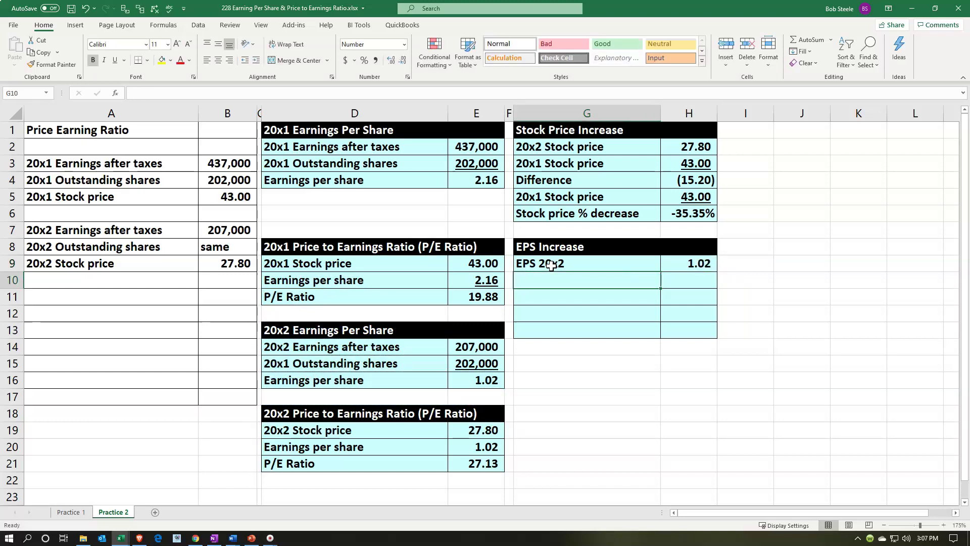
- Enter the label "EPS 20x1" in G10 and link H10 to the 20x1 earnings per share in E4
type("EPS 20x3")
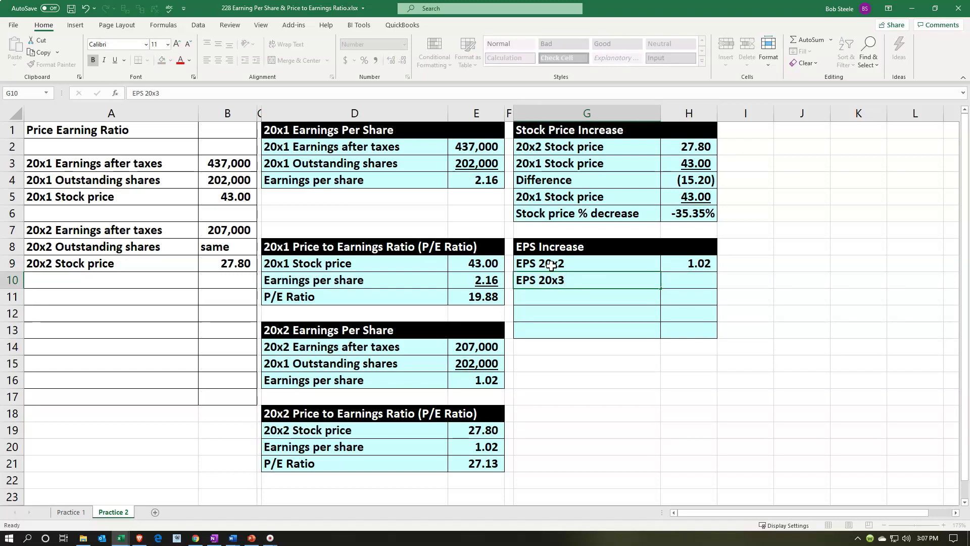
key("ctrl+Return")
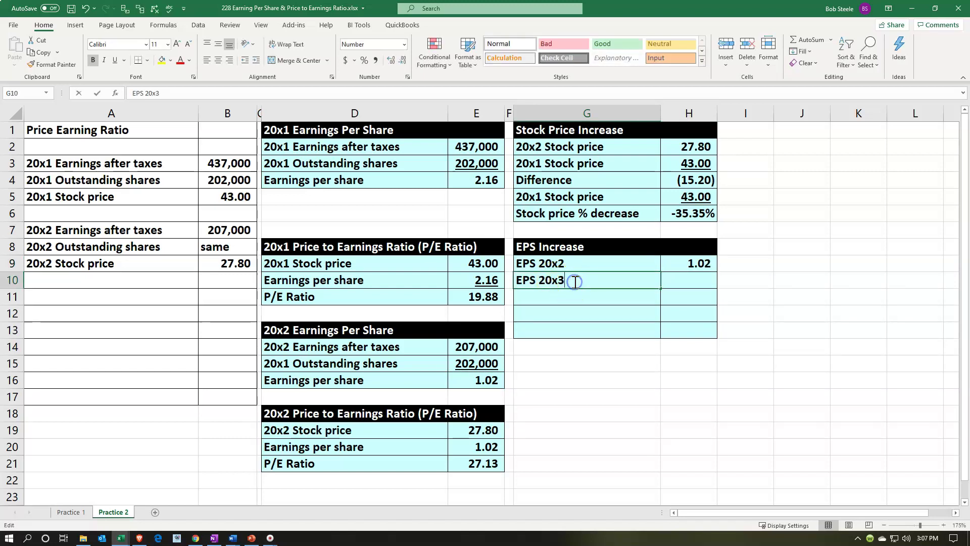
double_click(576, 281)
key("BackSpace")
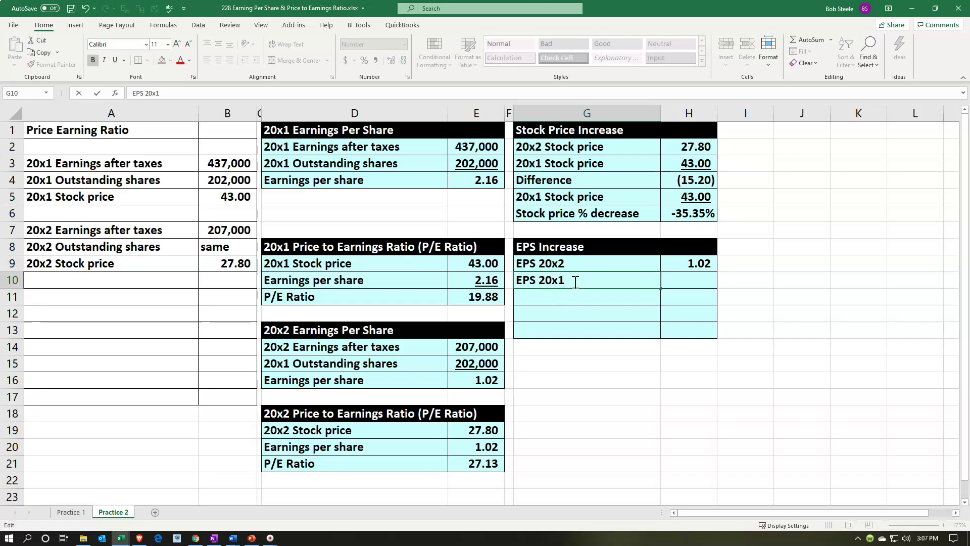
key("Tab")
type("+")
key("Left")
key("Left")
key("Left")
key("Up")
key("Up")
key("Up")
key("Up")
key("Up")
key("Up")
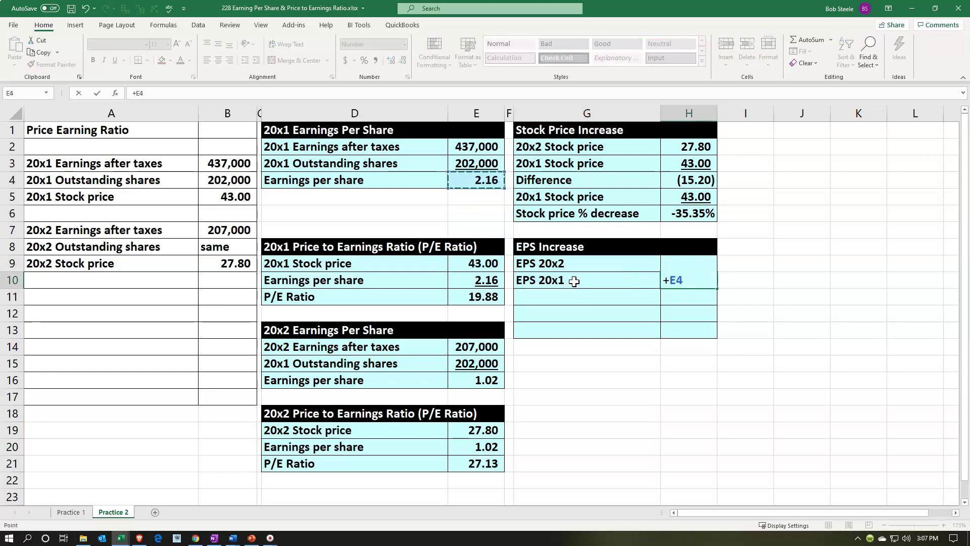
key("Return")
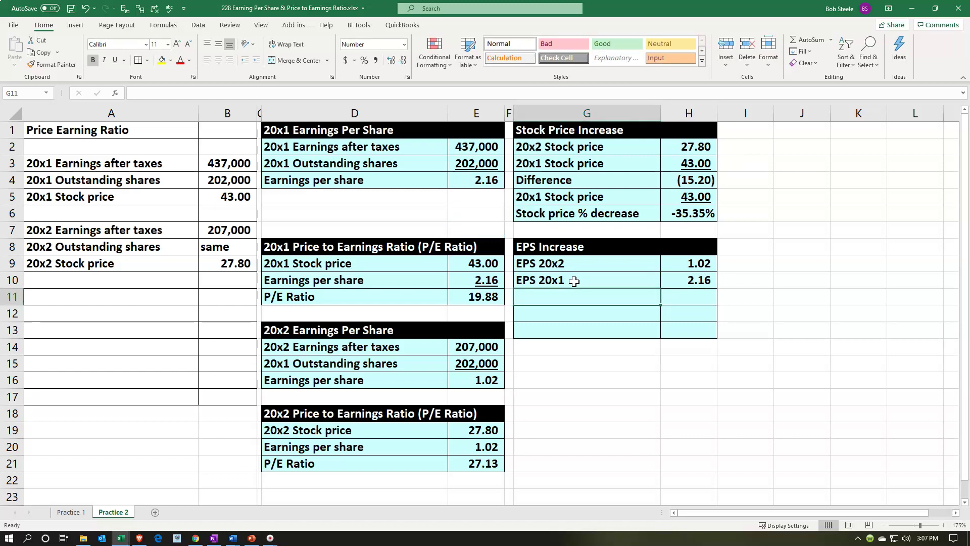
- Enter the label "Difference" in G11 and calculate H11 as H9 minus H10
type("Difference")
key("Tab")
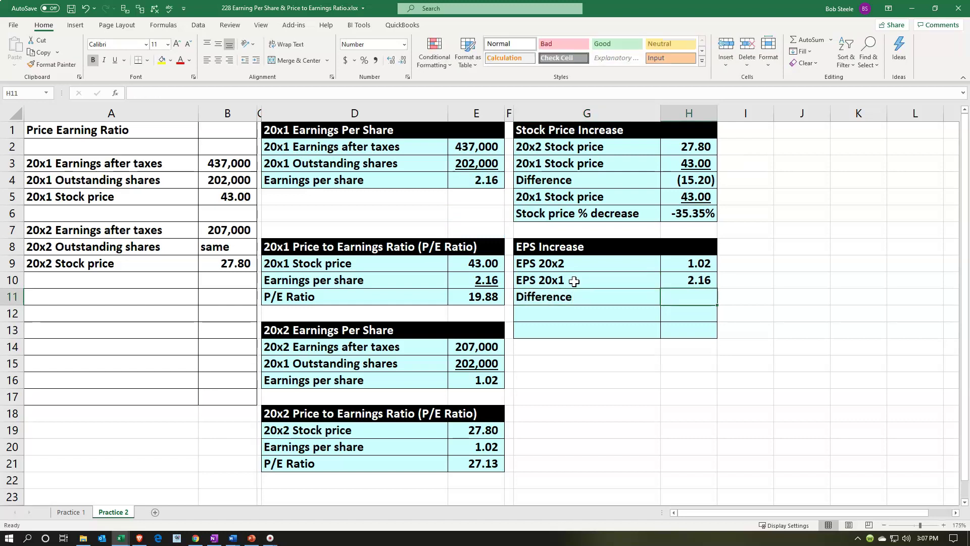
type("+")
key("Up")
key("Up")
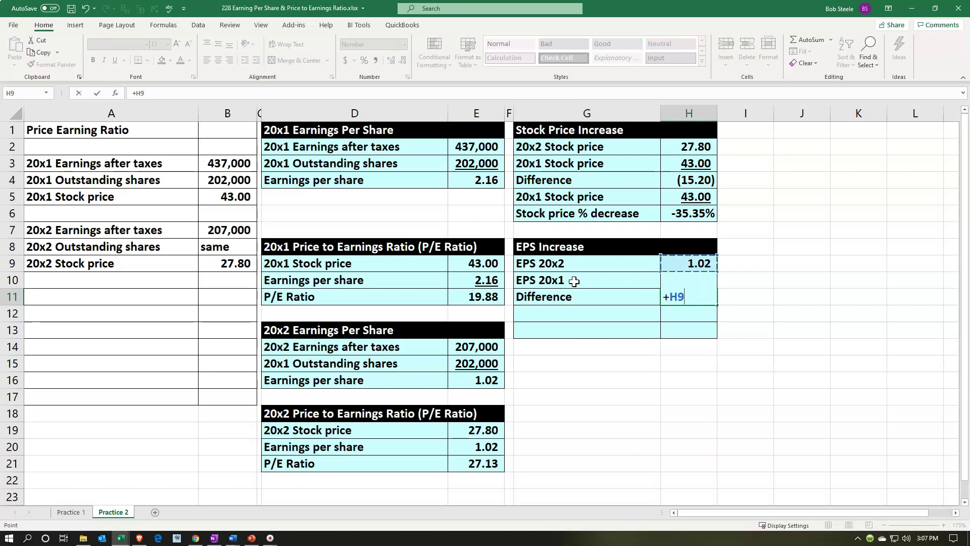
type("-")
key("Up")
key("Return")
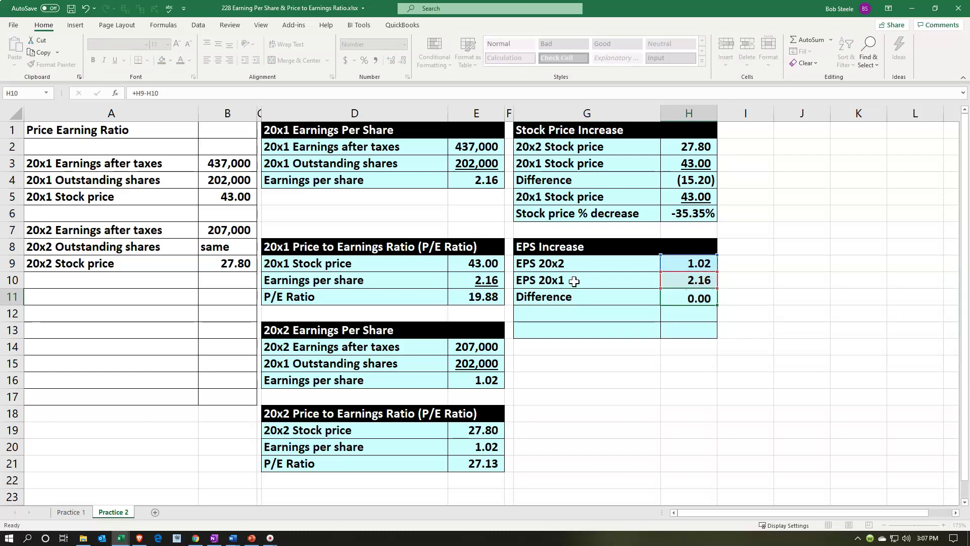
- Underline the 20x1 EPS amount in H10, directly above the difference
key("Up")
key("Right")
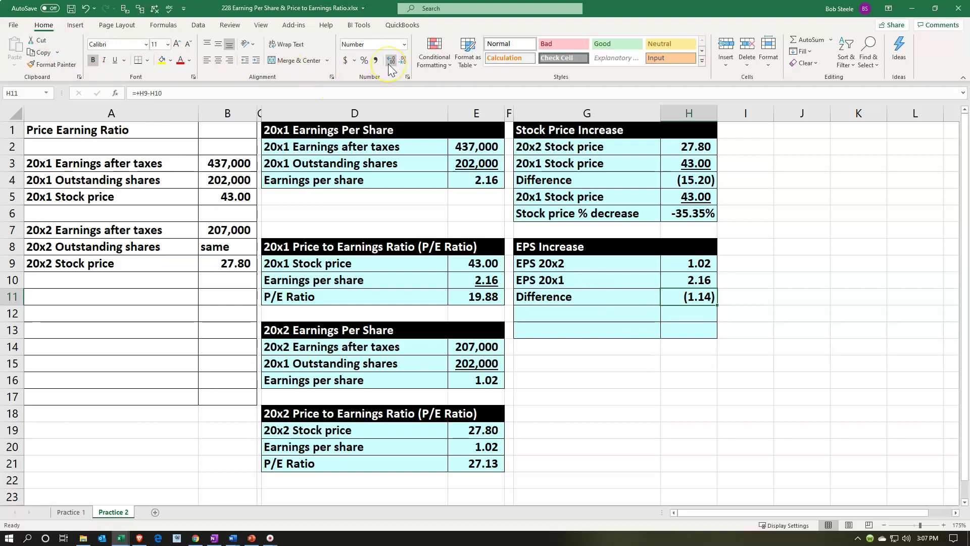
left_click(707, 281)
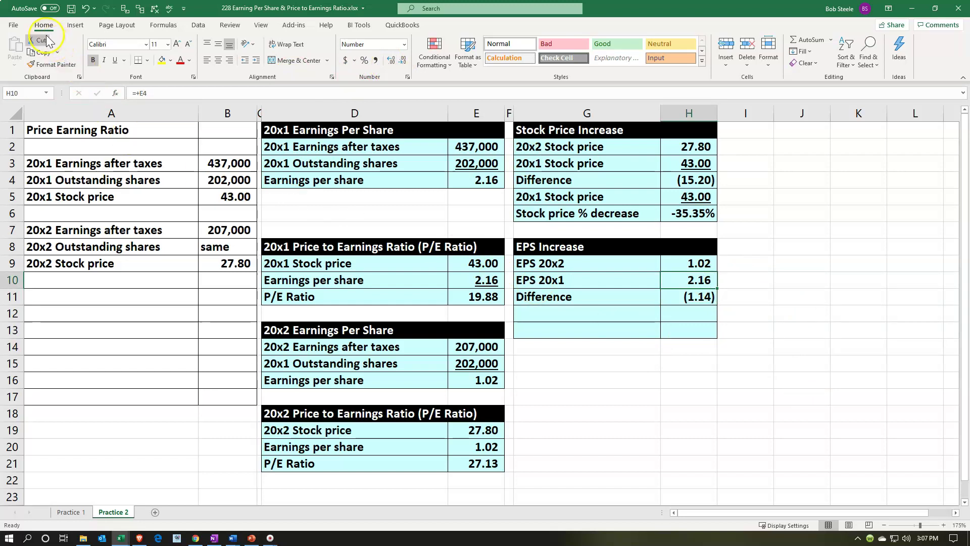
left_click(115, 60)
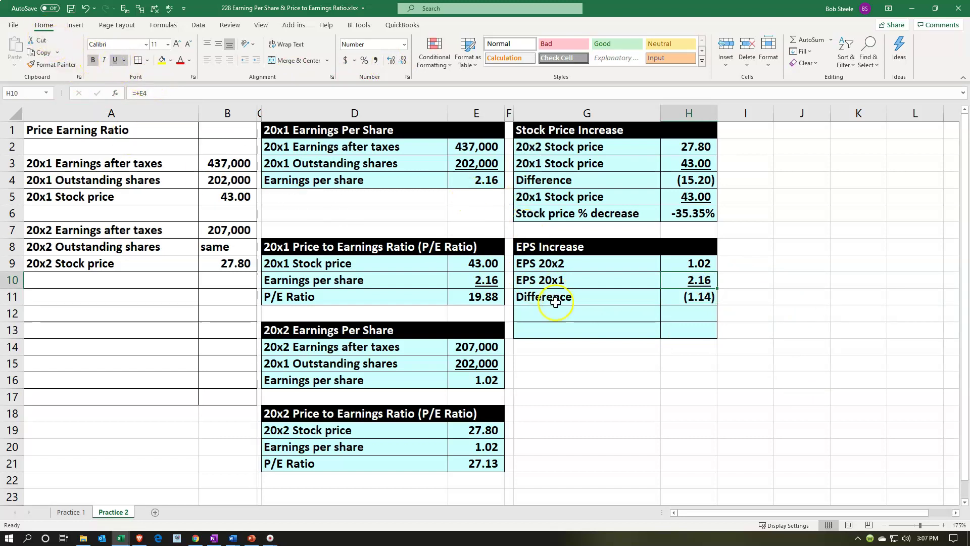
left_click(555, 326)
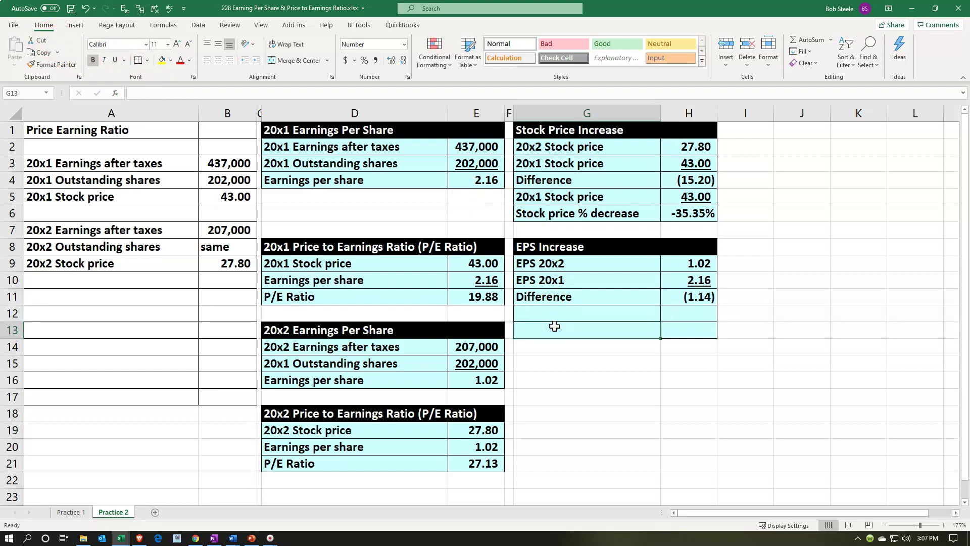
type("=")
key("Up")
key("Up")
key("Up")
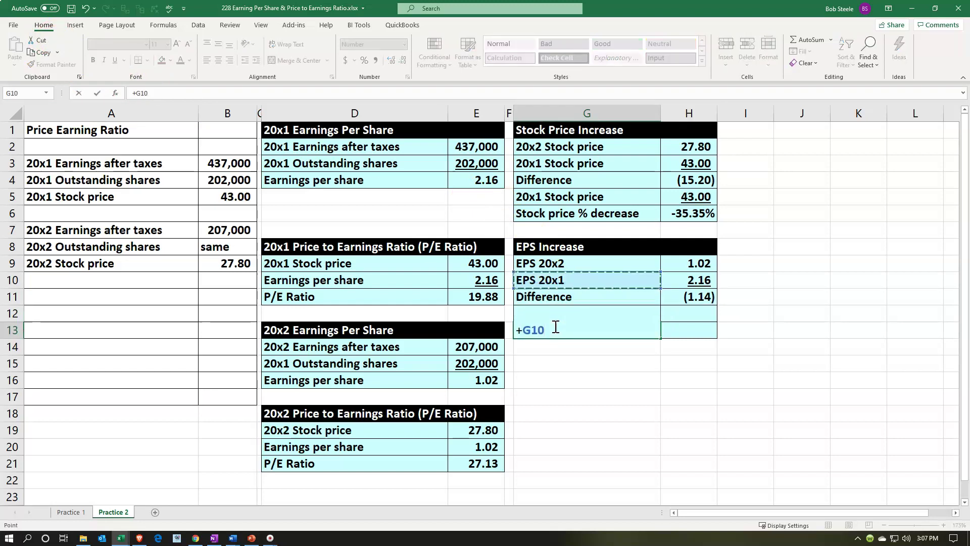
key("Return")
key("Right")
key("Up")
key("Left")
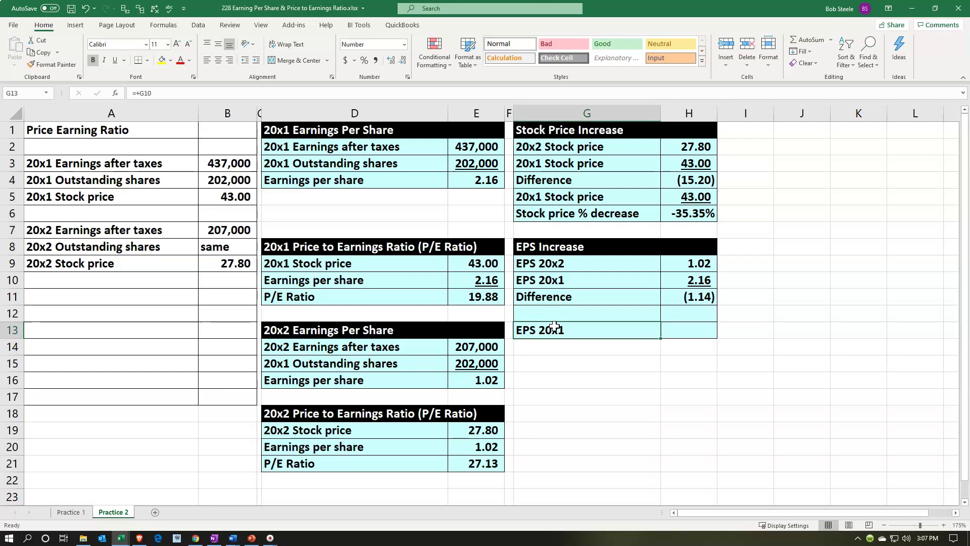
key("Delete")
- Link G12 and H12 to the 20x1 EPS label and amount in G10 and H10
key("Up")
type("=")
key("Up")
key("Up")
key("Return")
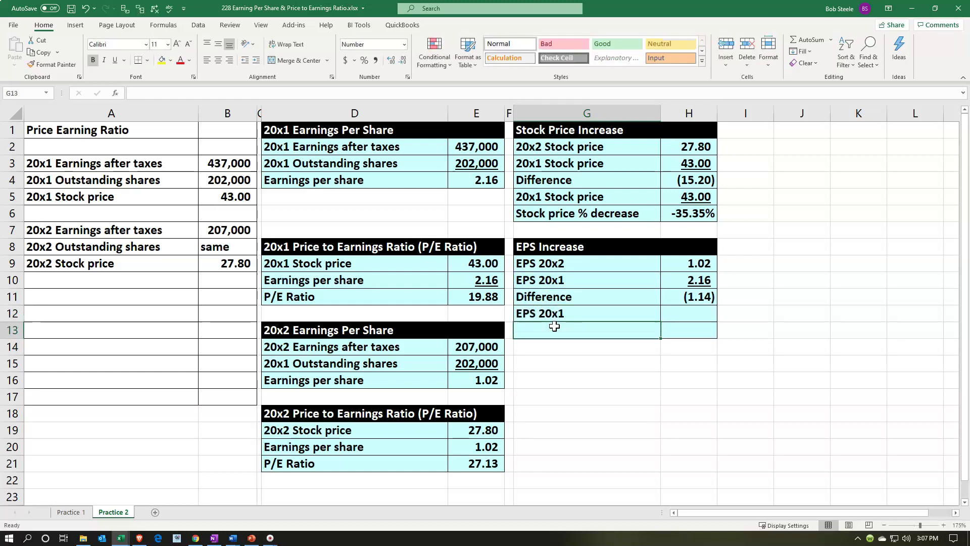
key("Right")
key("Up")
type("=")
key("Up")
key("Up")
key("Return")
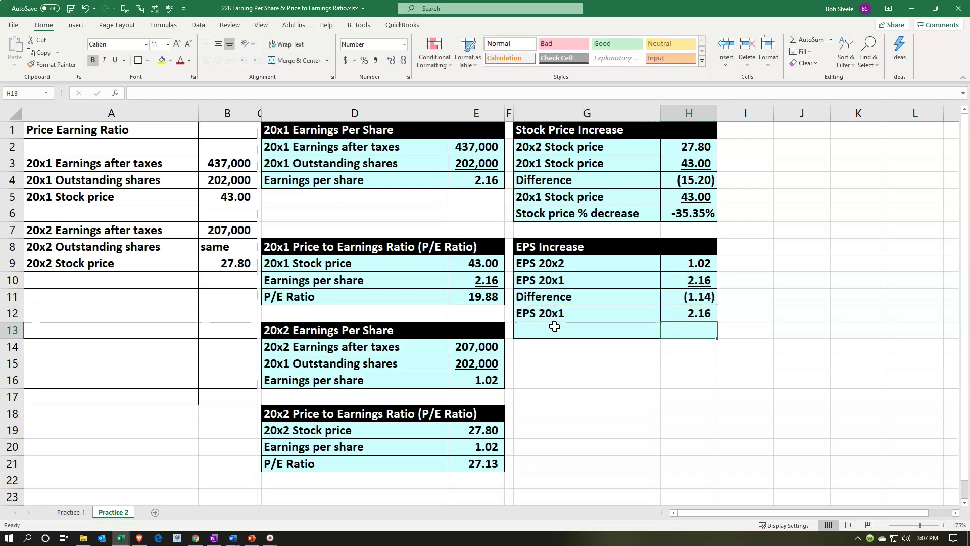
- Enter the label "EPS % decrease" in G13 and calculate H13 as H11 divided by H12
key("Left")
type("E")
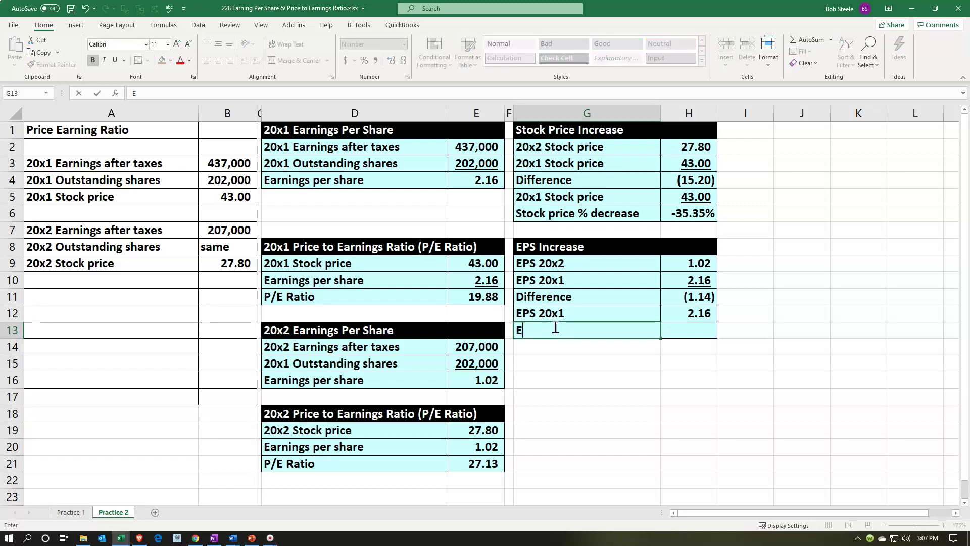
type("PS % decrease")
key("Tab")
type("=")
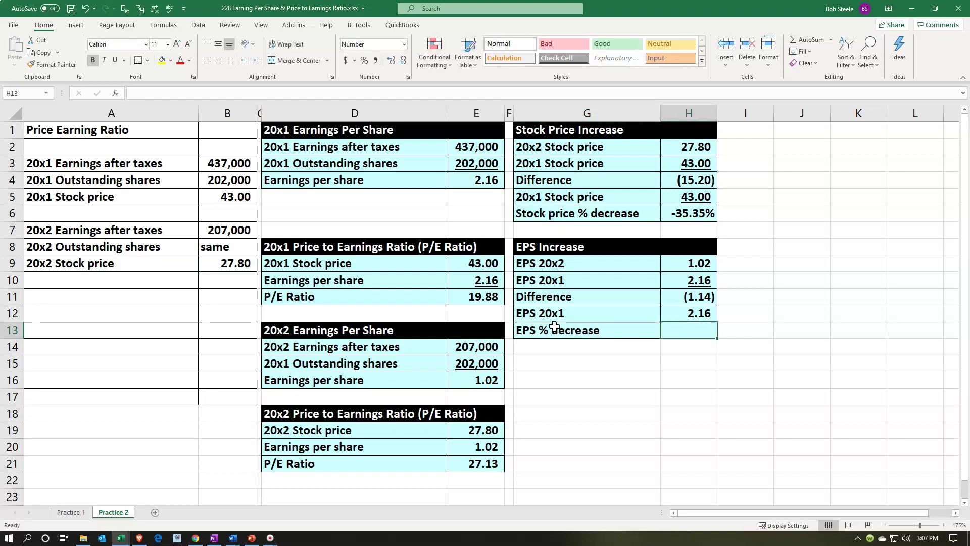
key("Up")
key("Up")
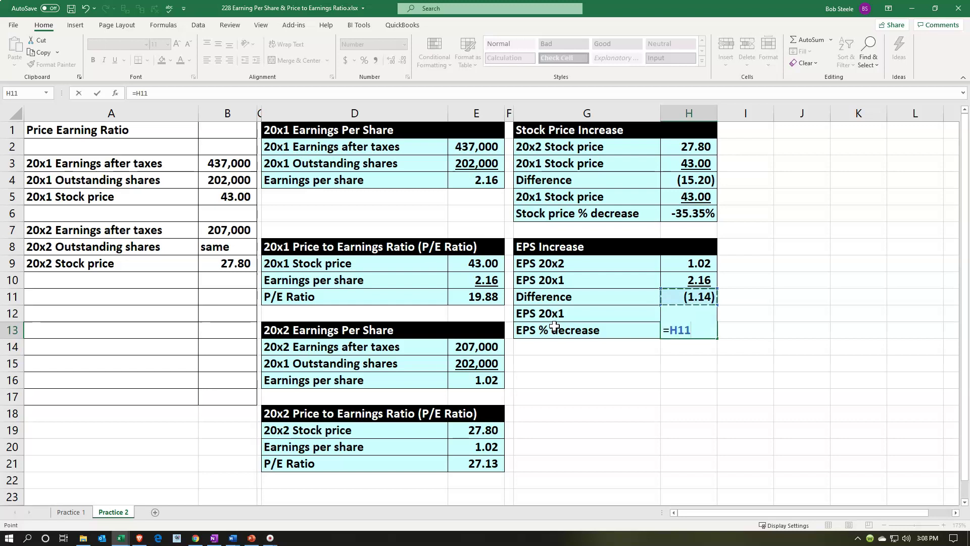
type("/")
key("Up")
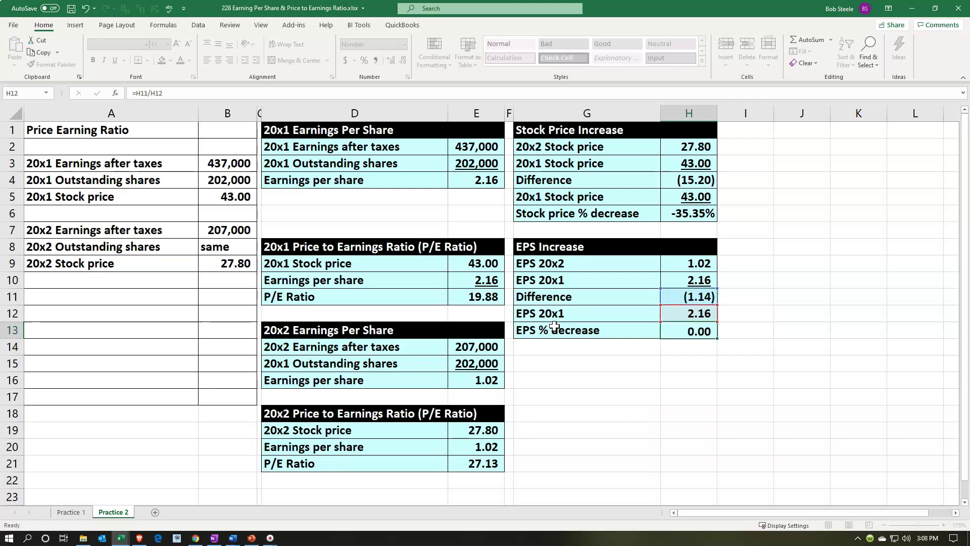
key("Return")
- Underline the linked 20x1 EPS amount in H12 of the EPS Increase table
key("Up")
key("Up")
key("Right")
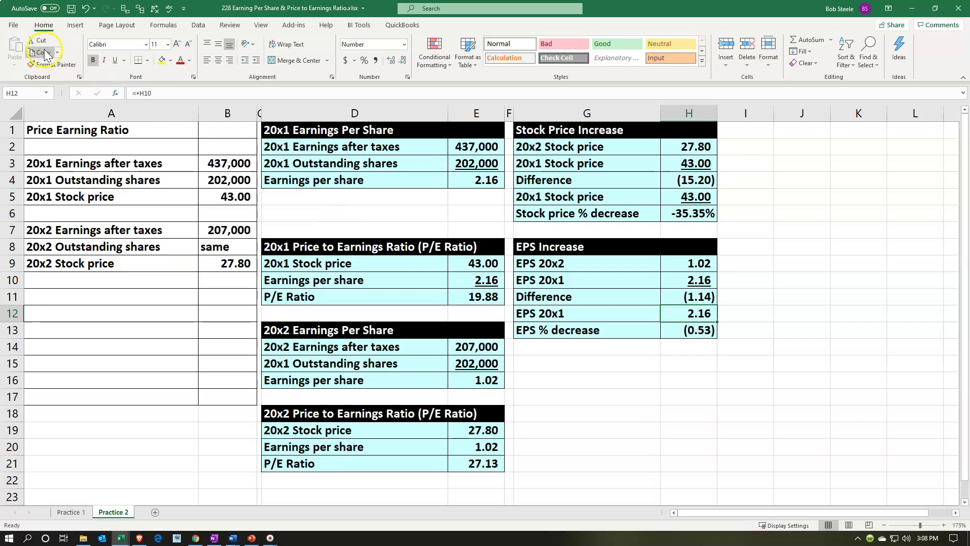
left_click(113, 60)
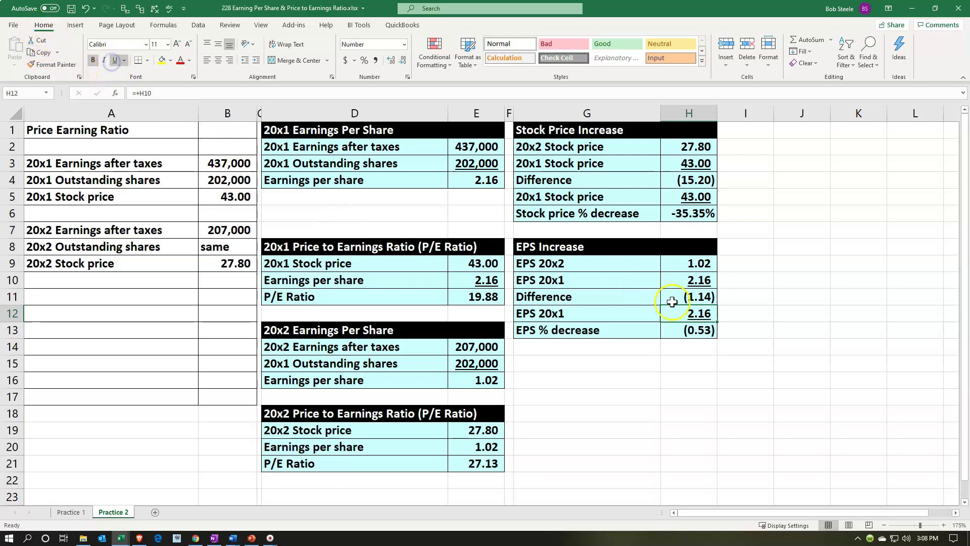
- Format the EPS percentage decrease in H13 as a percentage with two decimal places
left_click(690, 335)
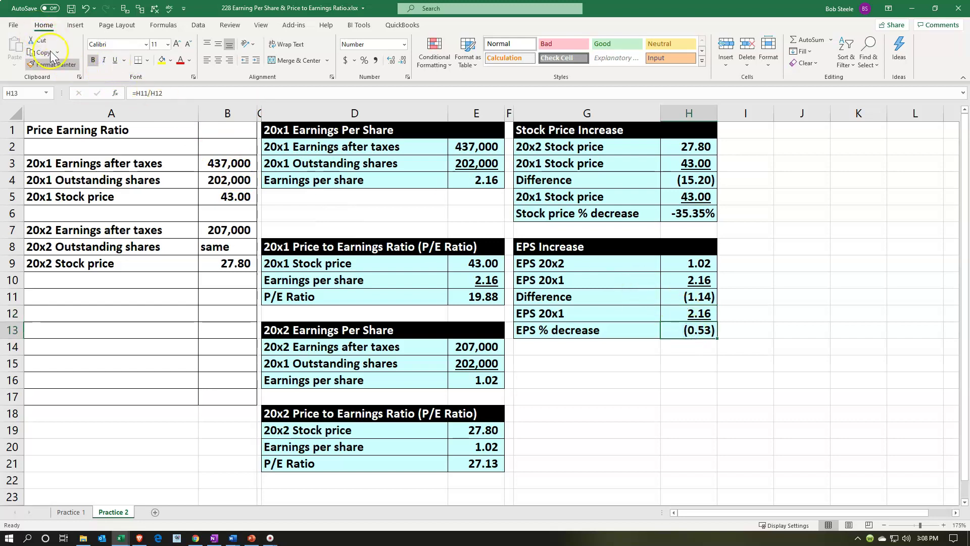
left_click(364, 61)
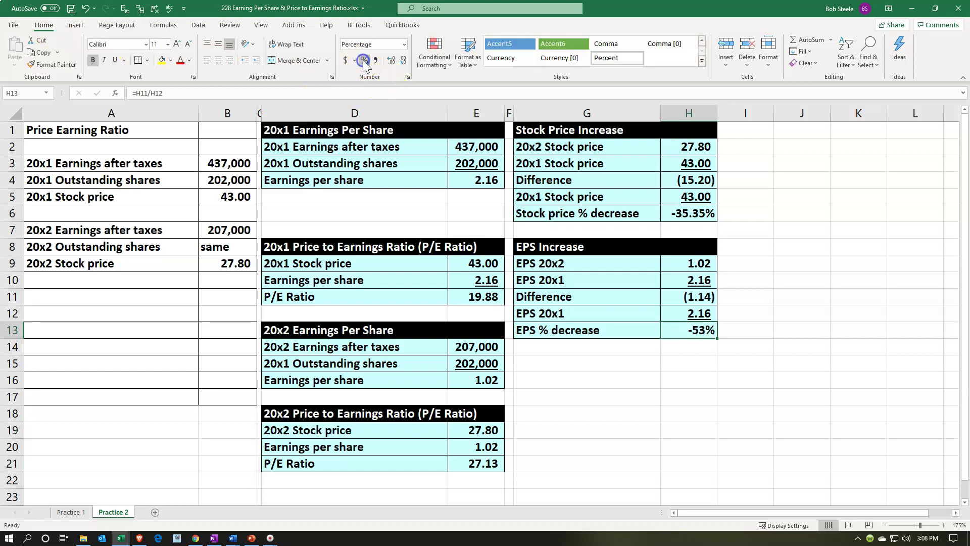
left_click(393, 61)
left_click(394, 62)
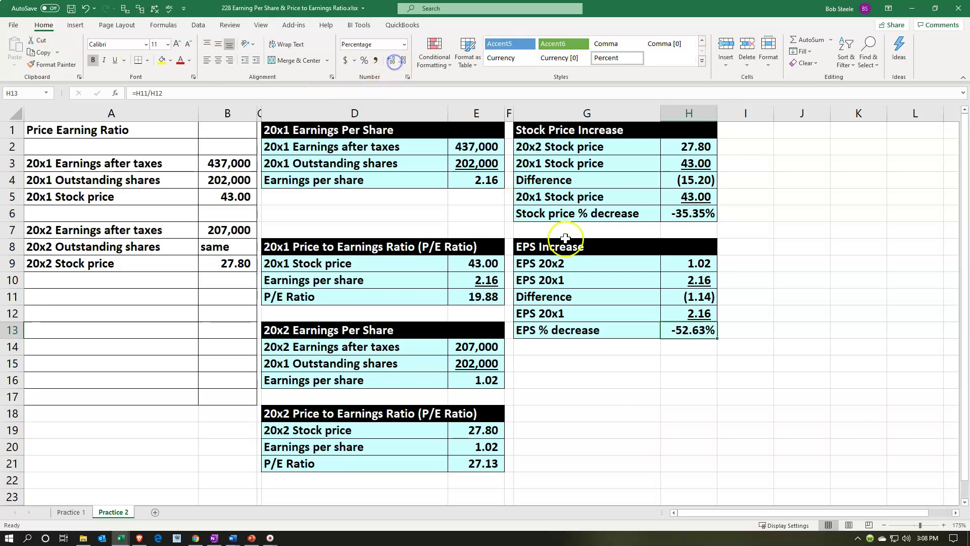
left_click(694, 365)
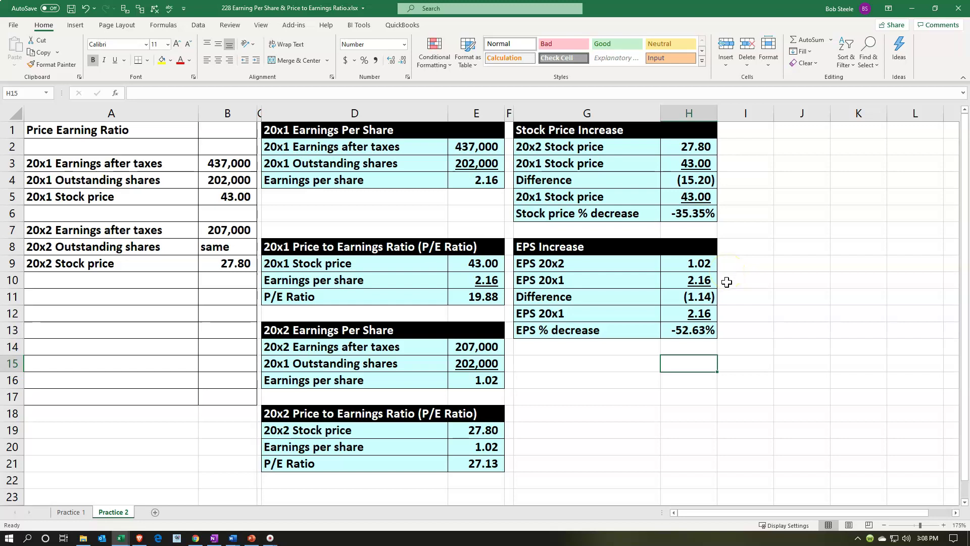
left_click(703, 297)
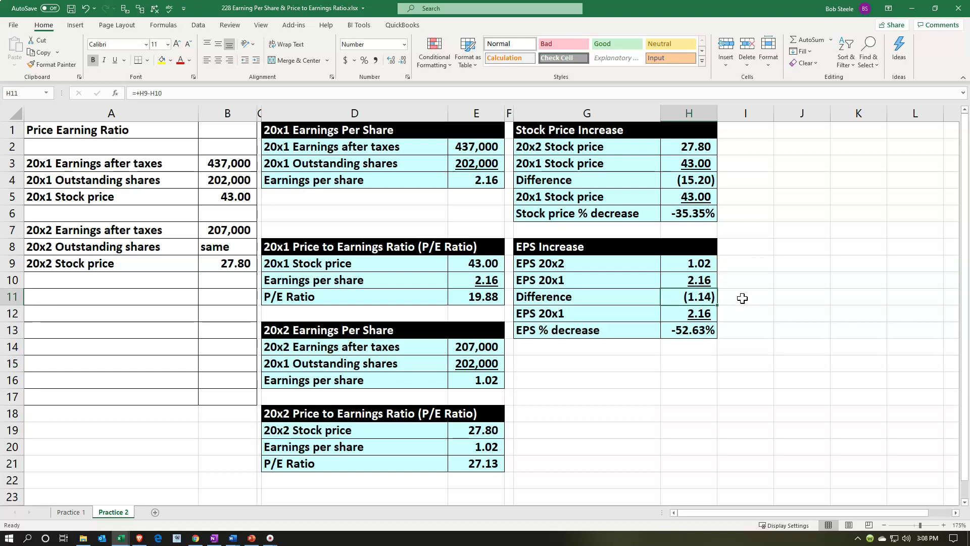